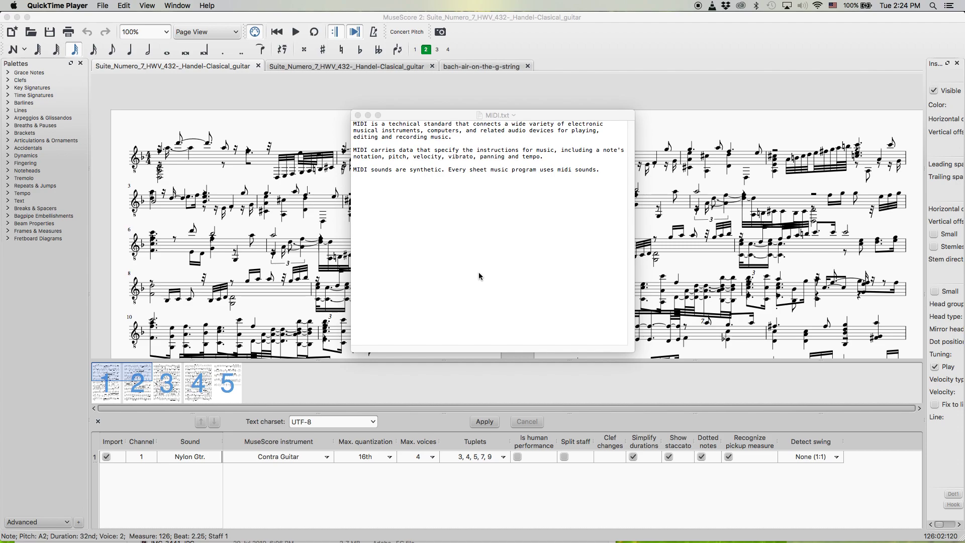
pyautogui.click(426, 114)
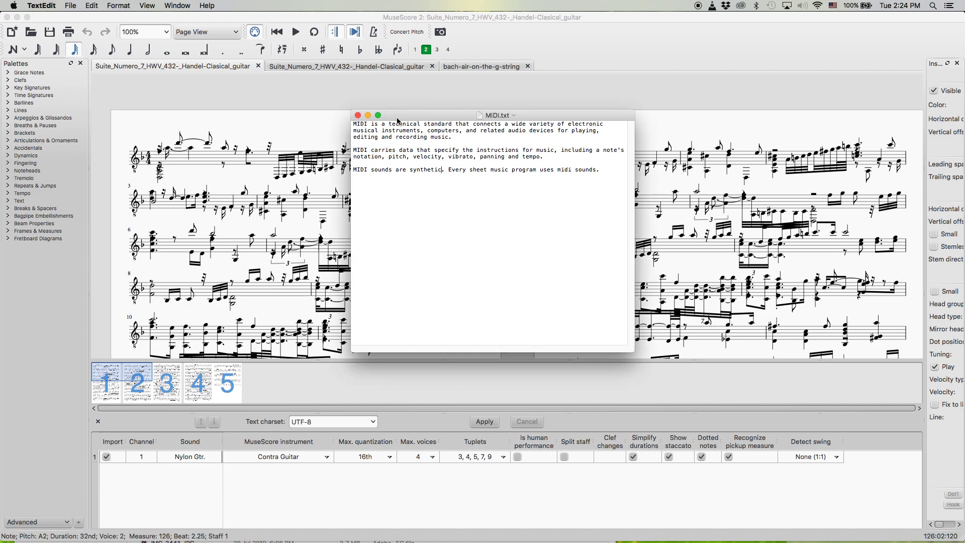
pyautogui.moveTo(418, 117); pyautogui.dragTo(383, 114)
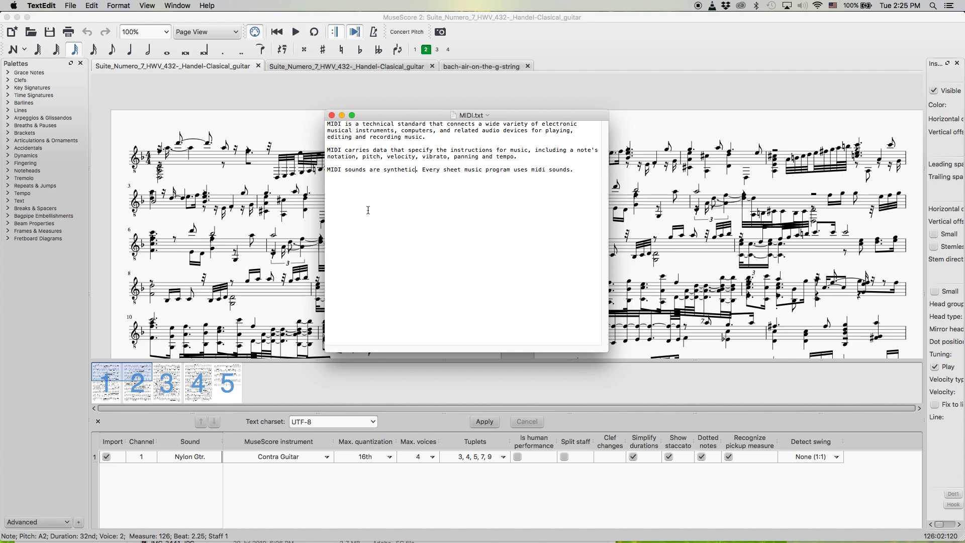
pyautogui.moveTo(502, 117); pyautogui.dragTo(542, 118)
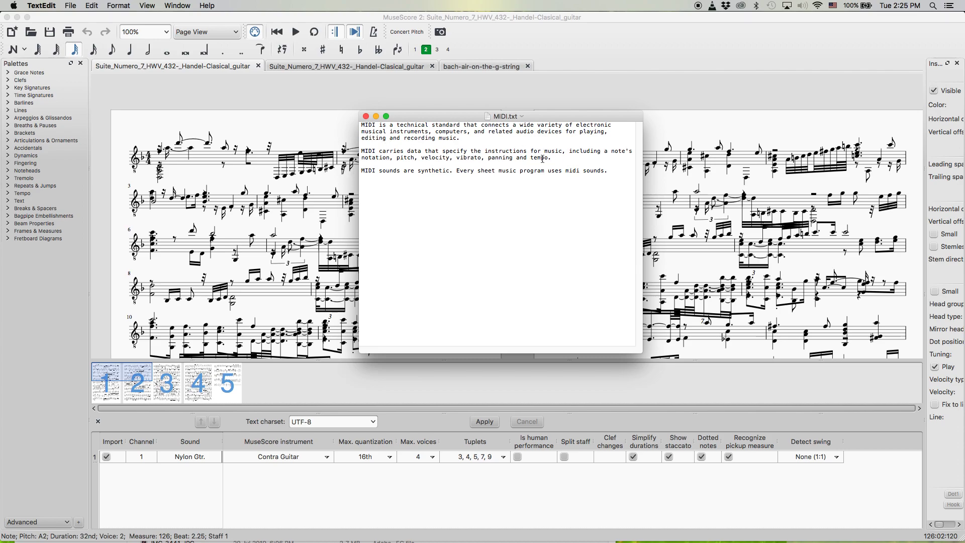
pyautogui.moveTo(470, 117); pyautogui.dragTo(453, 119)
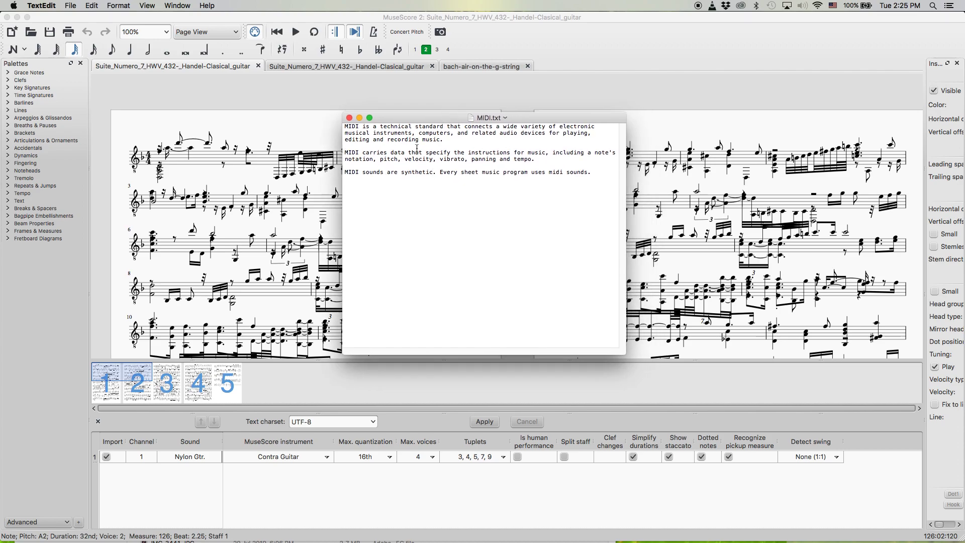
pyautogui.doubleClick(437, 172)
pyautogui.click(594, 172)
pyautogui.moveTo(411, 119); pyautogui.dragTo(414, 117)
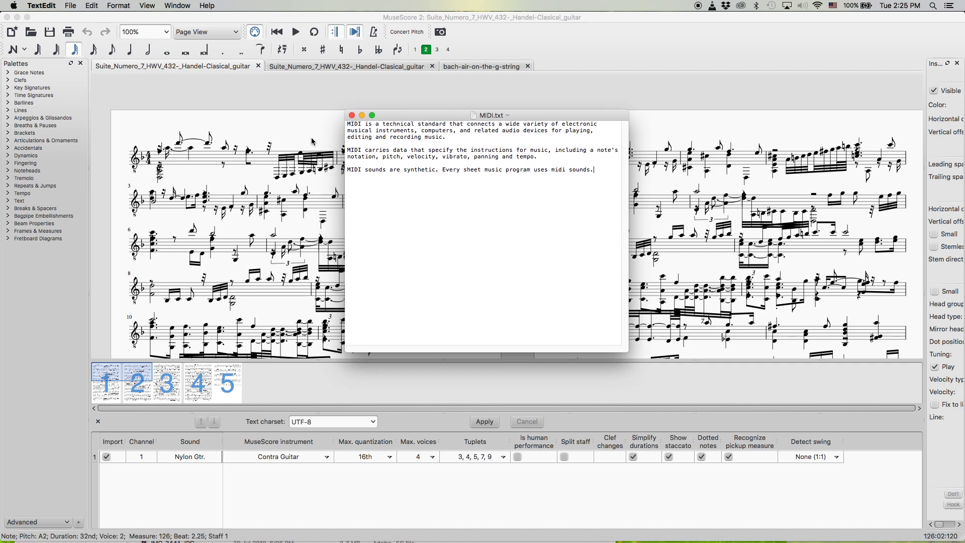
pyautogui.press('super+Tab')
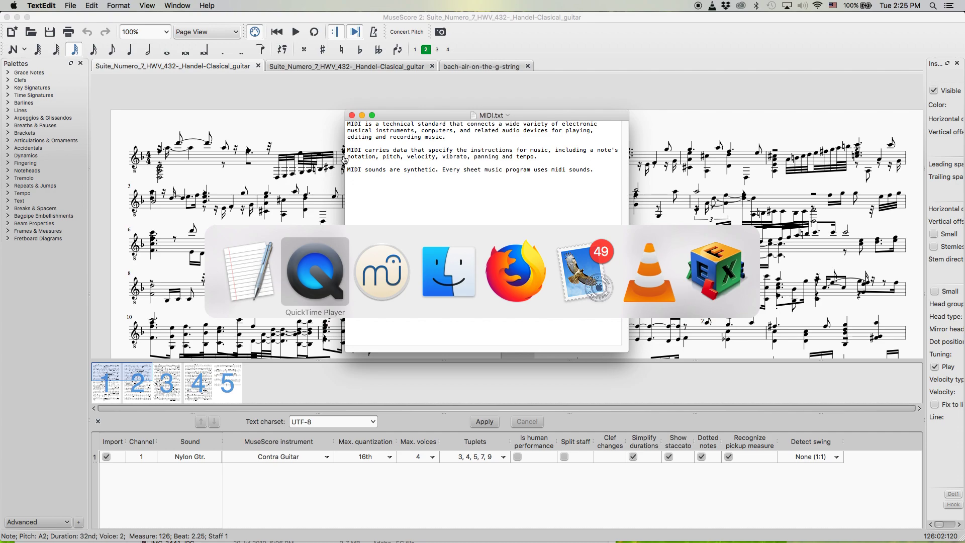
pyautogui.press('super+Tab')
pyautogui.press('super+Tab')
pyautogui.press('super+Tab')
pyautogui.press('super+Tab')
pyautogui.press('super+Tab')
pyautogui.press('super+Tab')
pyautogui.press('super+Tab')
pyautogui.press('super+Tab')
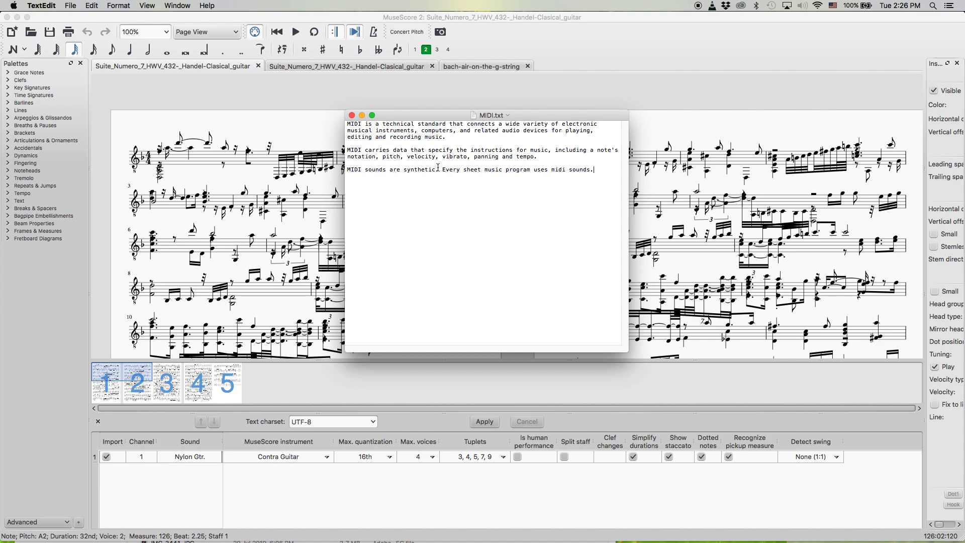
# - Switch to Firefox and view the Wikipedia articles on GPS Exchange Format and MIDI
pyautogui.press('super+Tab')
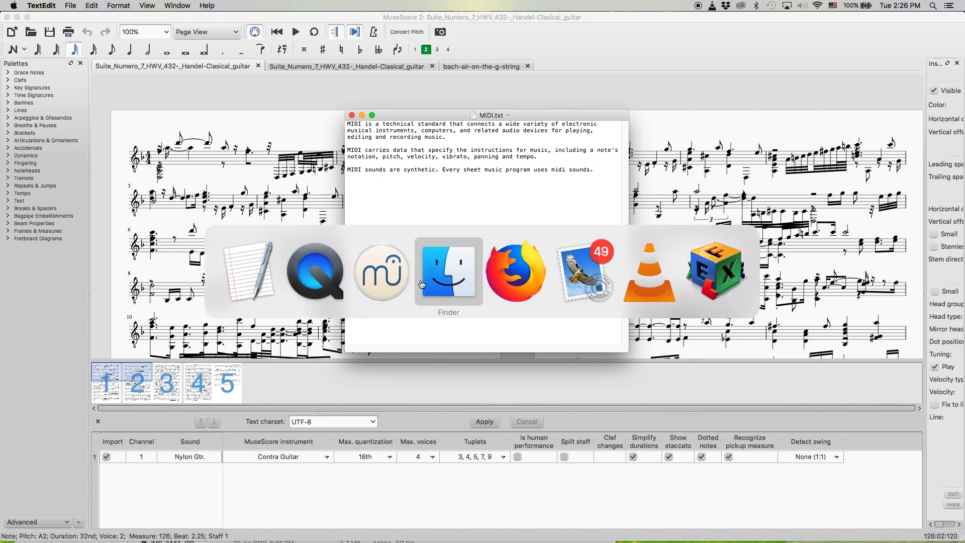
pyautogui.click(515, 271)
pyautogui.click(789, 20)
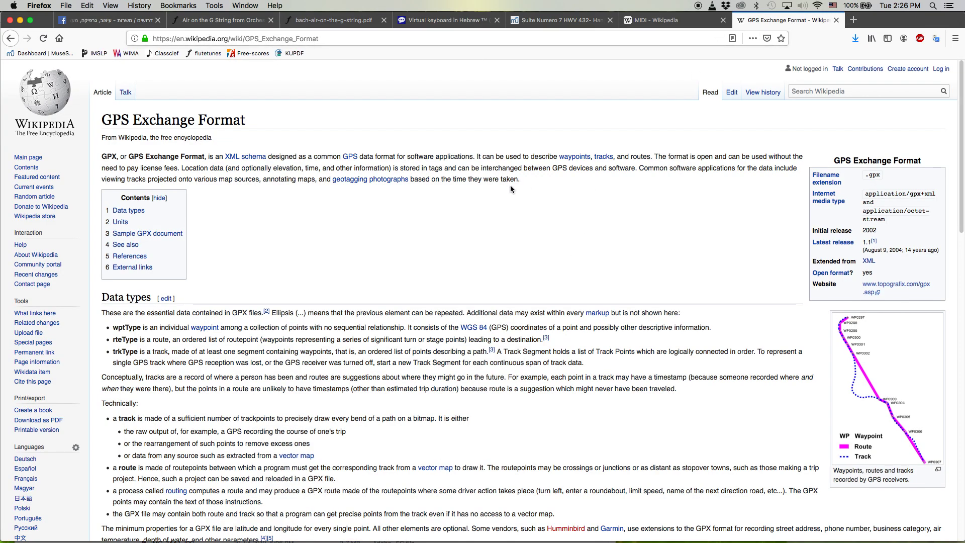
pyautogui.click(671, 23)
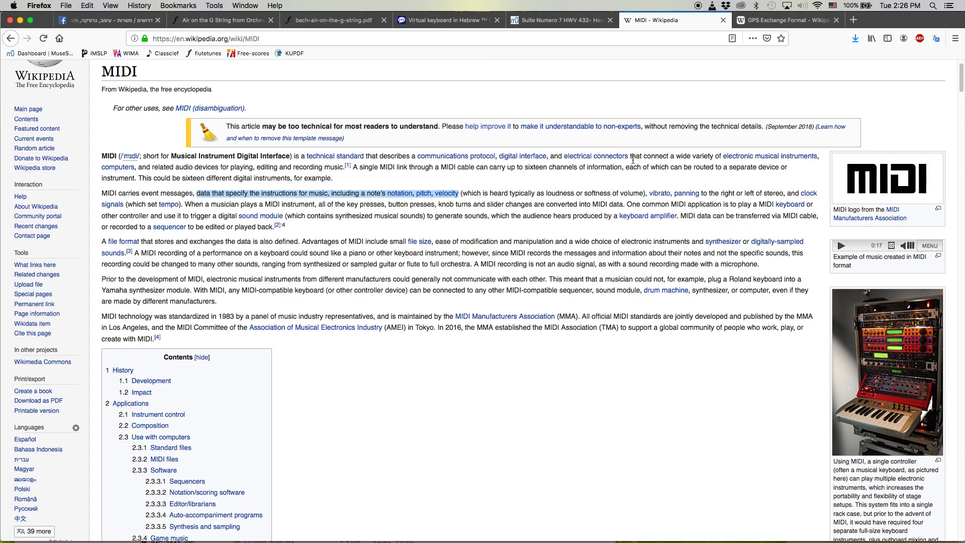
# - View the Suite Numero 7 HWV 432 score page on musescore.com and review its available download formats
pyautogui.click(572, 21)
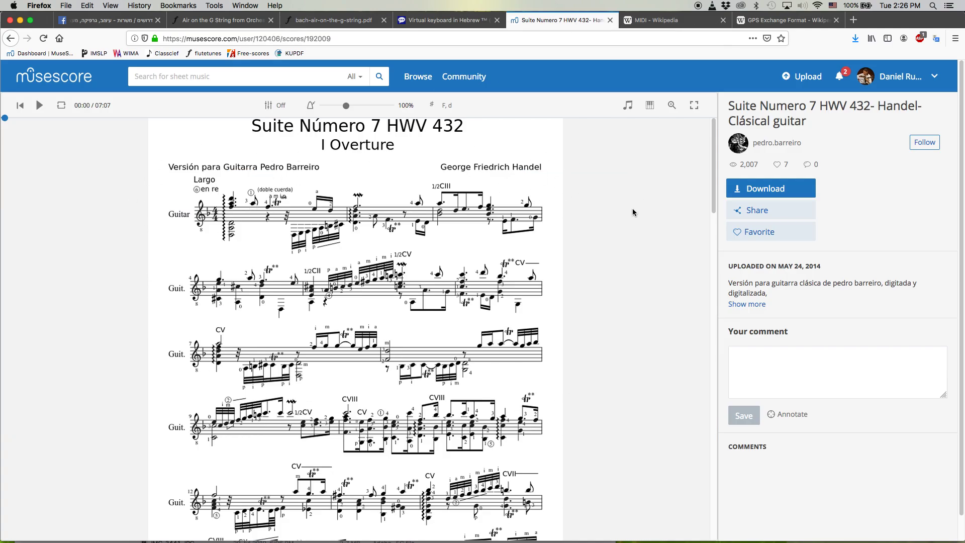
pyautogui.click(746, 191)
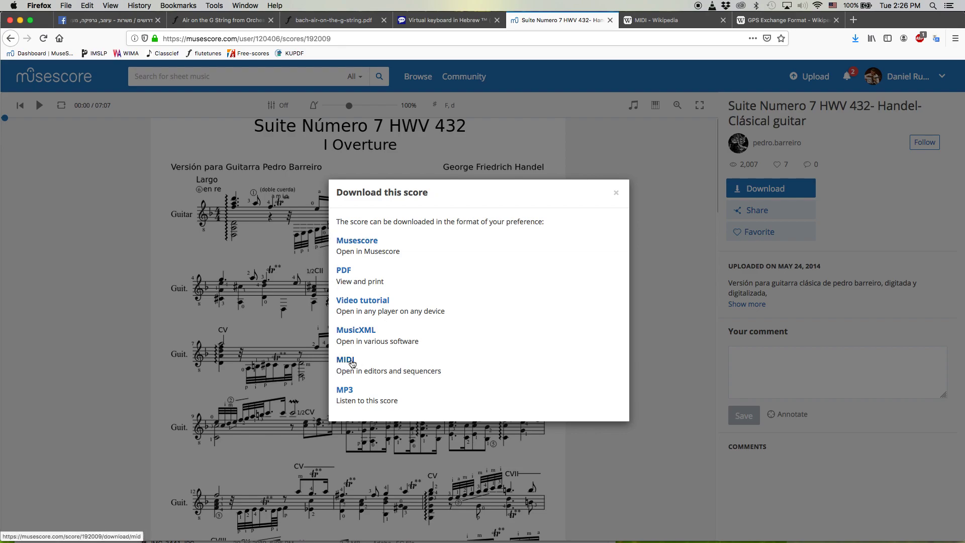
pyautogui.click(616, 192)
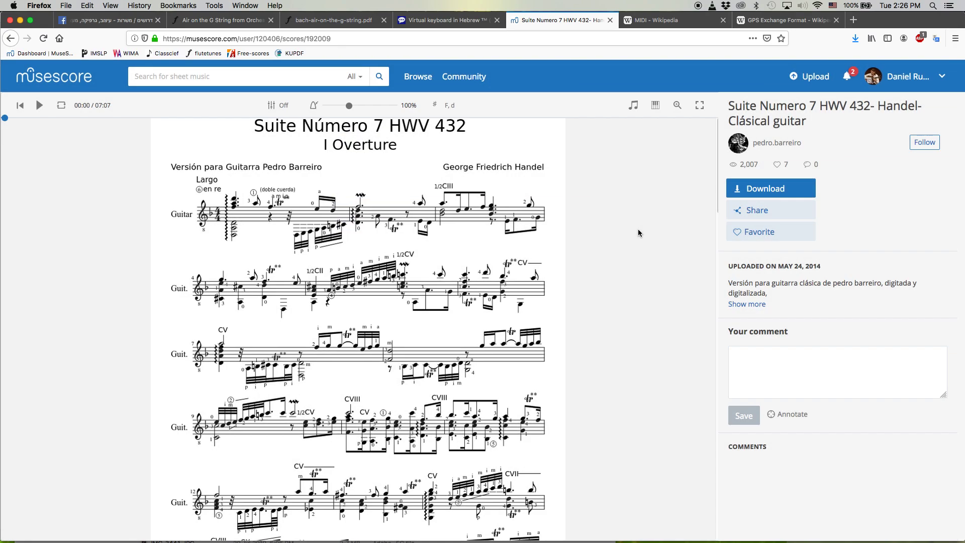
# - Switch to MuseScore and hide the MIDI import panel of the imported Handel suite
pyautogui.press('super+Tab')
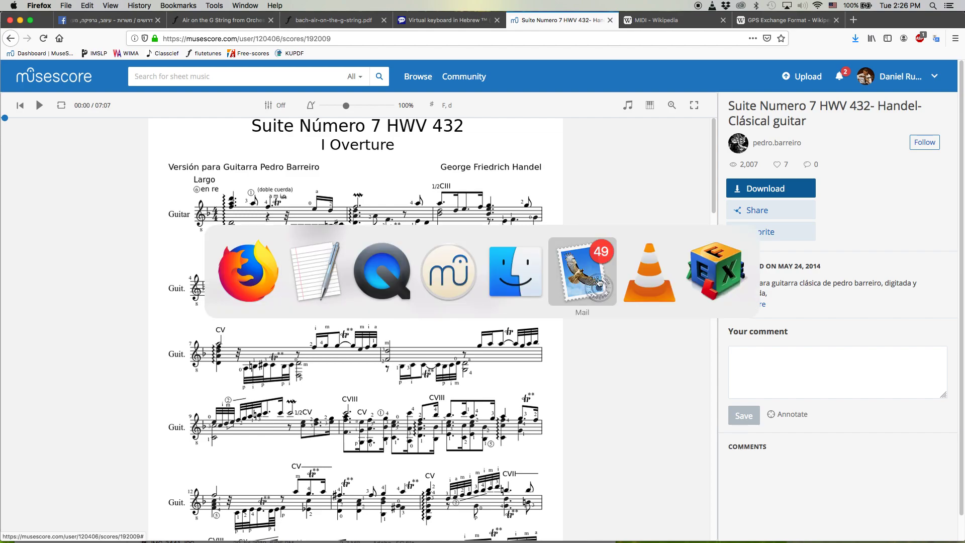
pyautogui.click(442, 297)
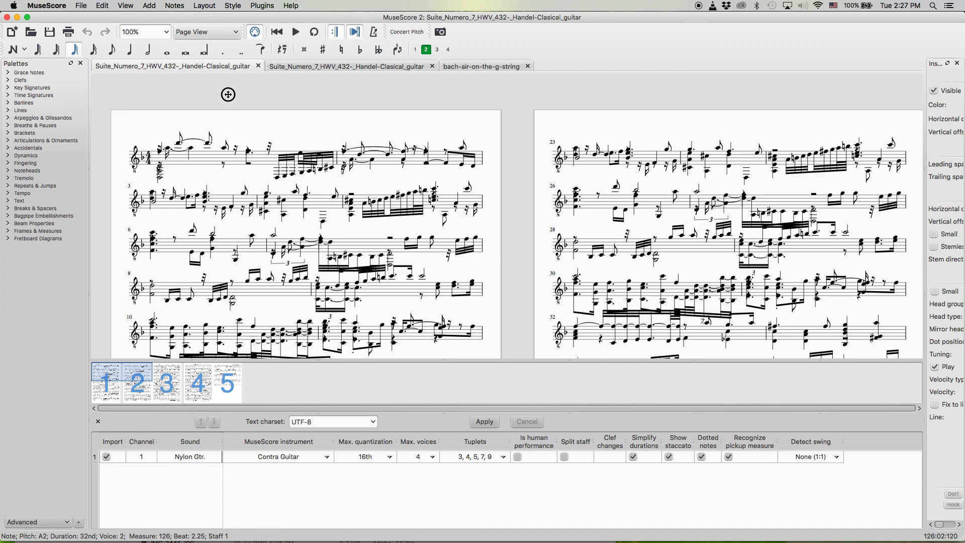
pyautogui.click(375, 95)
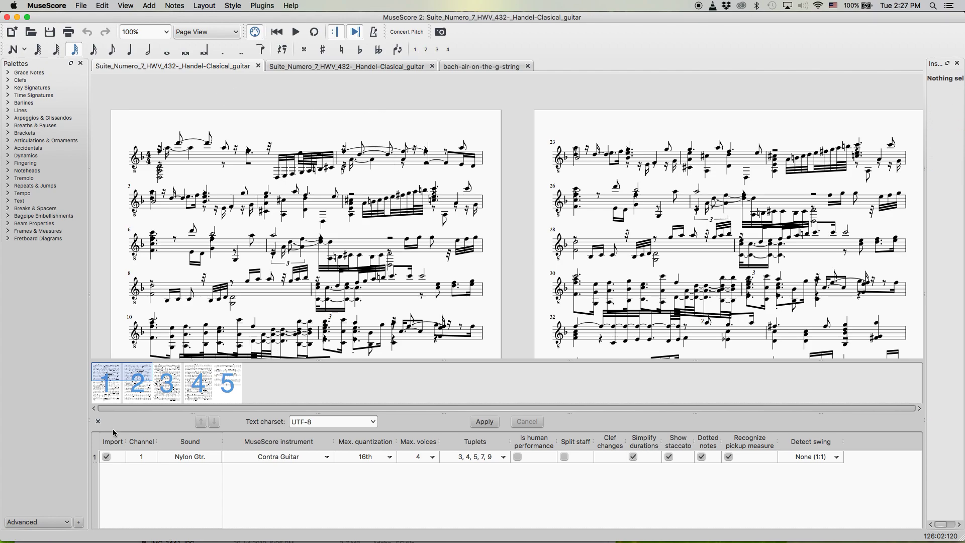
pyautogui.click(98, 421)
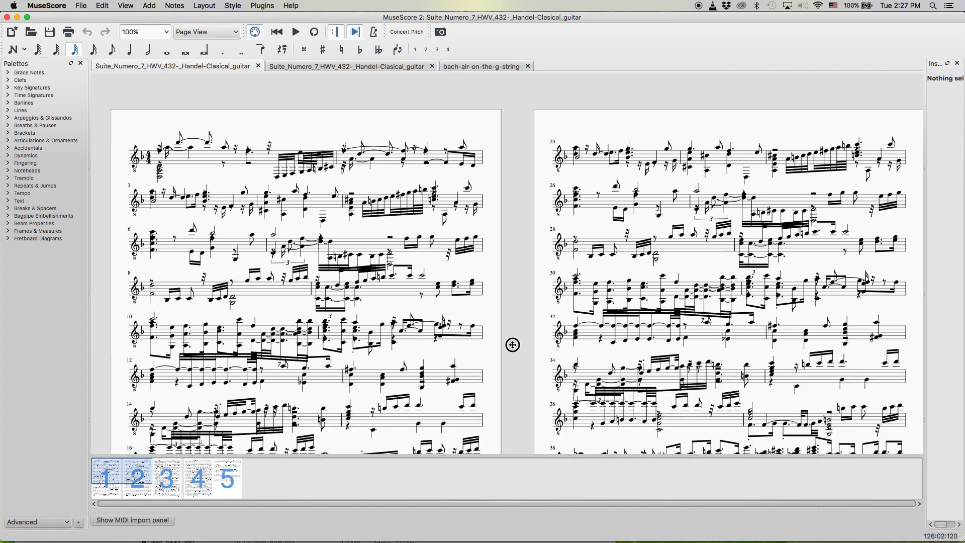
pyautogui.scroll(-3, 511, 349)
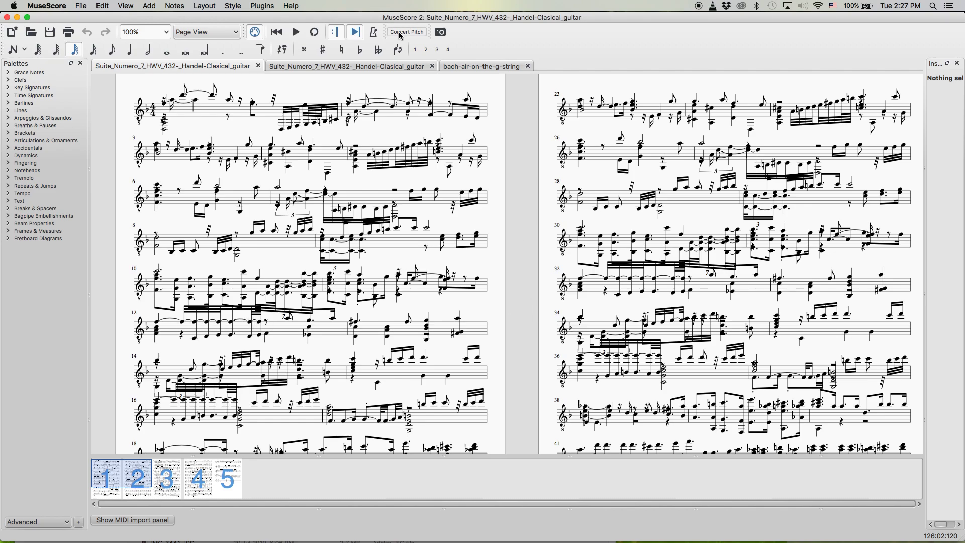
# - Examine the notation and page layout of the second Handel suite score for comparison with the MIDI import
pyautogui.click(313, 69)
pyautogui.scroll(4, 511, 194)
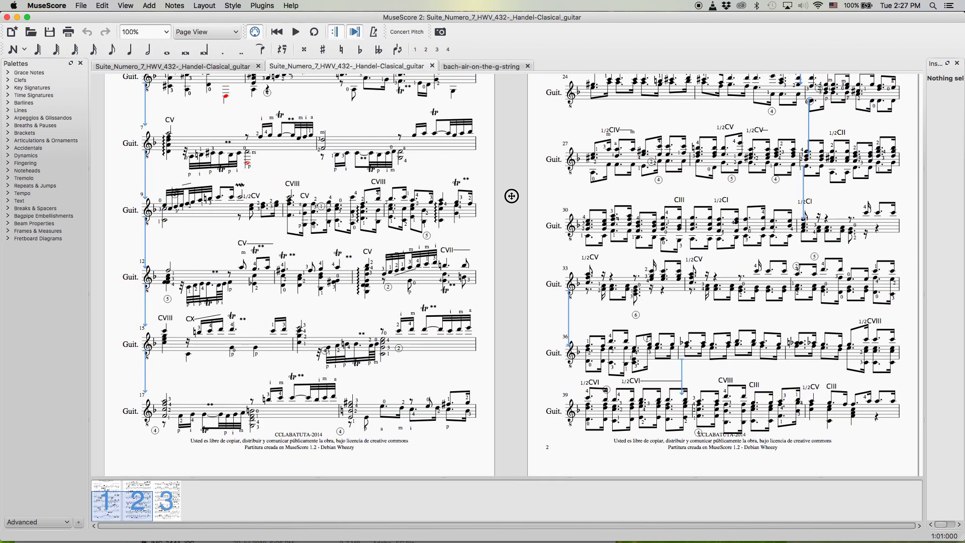
pyautogui.scroll(3, 523, 116)
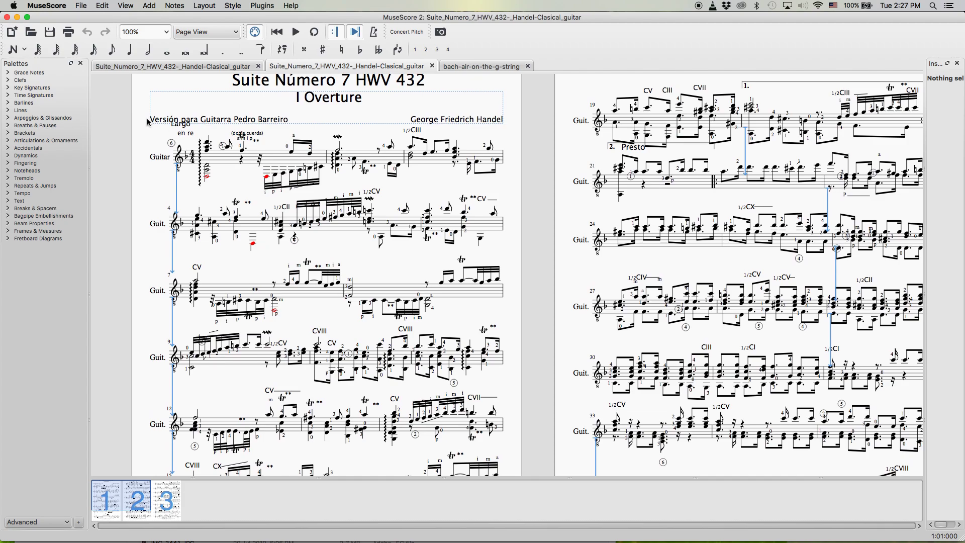
pyautogui.scroll(-1, 121, 143)
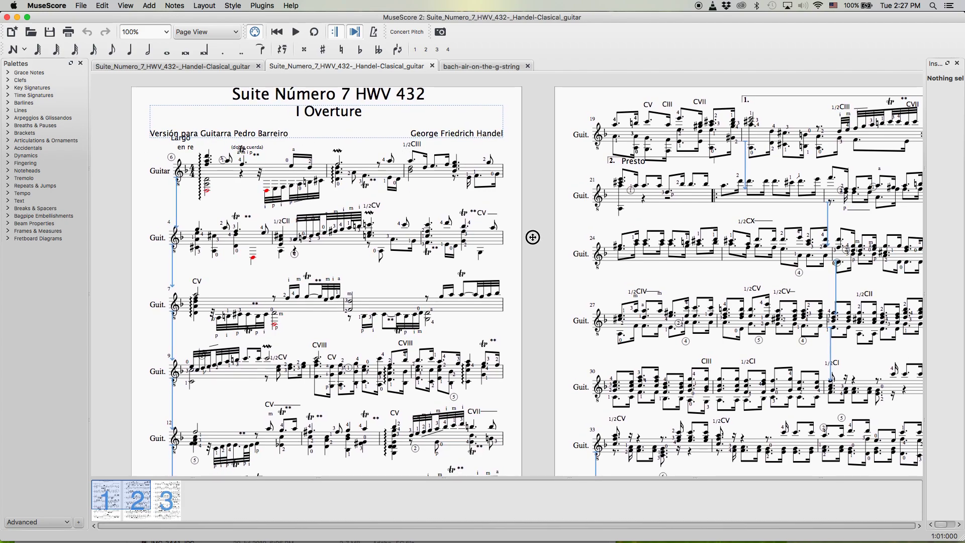
pyautogui.hscroll(6, 541, 240)
pyautogui.scroll(-4, 389, 334)
pyautogui.moveTo(160, 495); pyautogui.dragTo(129, 493)
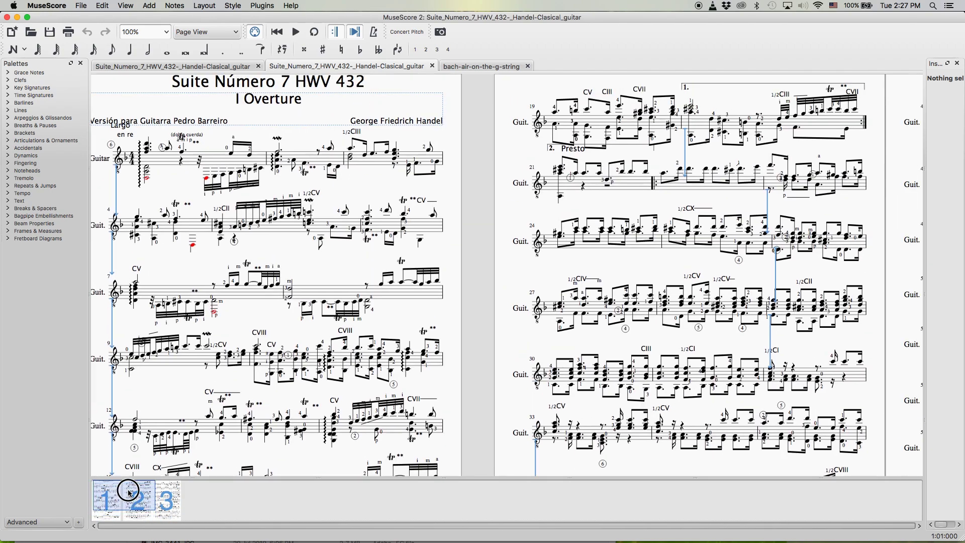
# - Close both open Suite_Numero_7_HWV_432 Handel scores without saving their changes
pyautogui.click(47, 5)
pyautogui.click(50, 6)
pyautogui.click(433, 68)
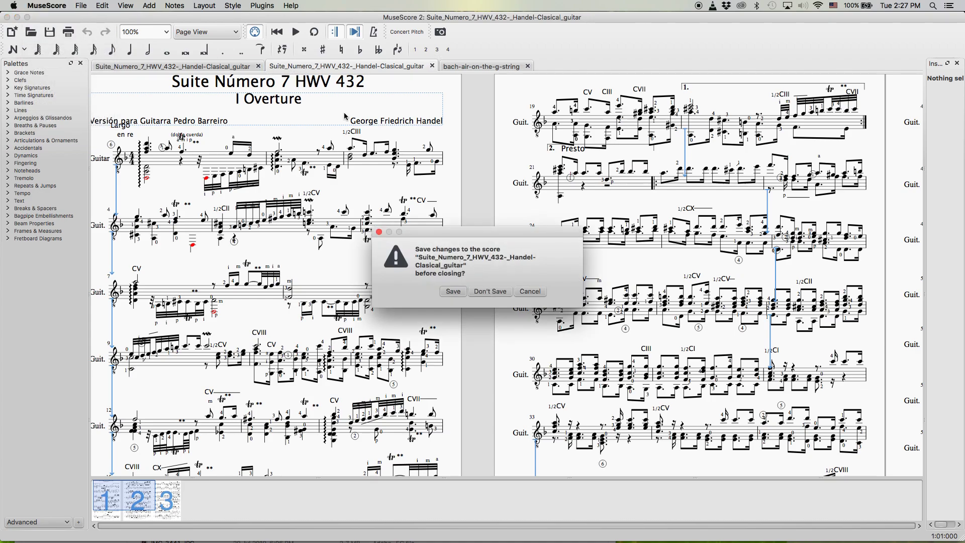
pyautogui.click(491, 293)
pyautogui.click(258, 65)
pyautogui.click(490, 295)
# - Switch to Firefox and view the Air on the G String PDF and its source page
pyautogui.press('super+Tab')
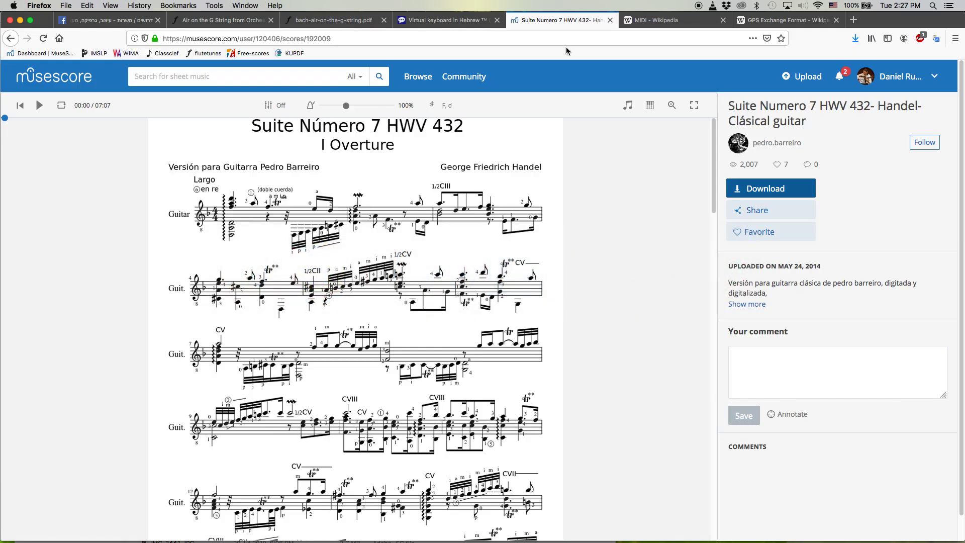
pyautogui.click(302, 20)
pyautogui.click(241, 20)
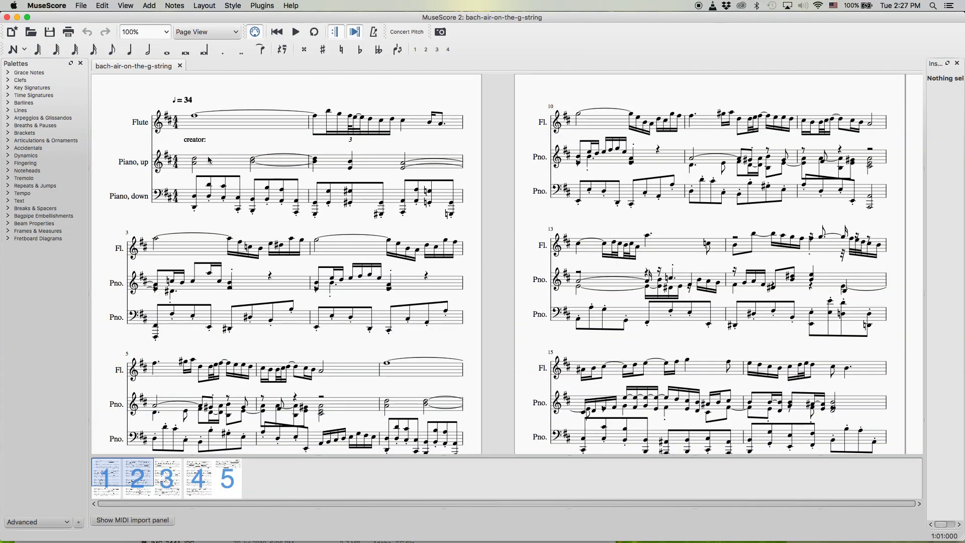
# - Delete the "creator:" text above the upper piano staff in the bach-air-on-the-g-string score in MuseScore
pyautogui.hscroll(-2, 142, 93)
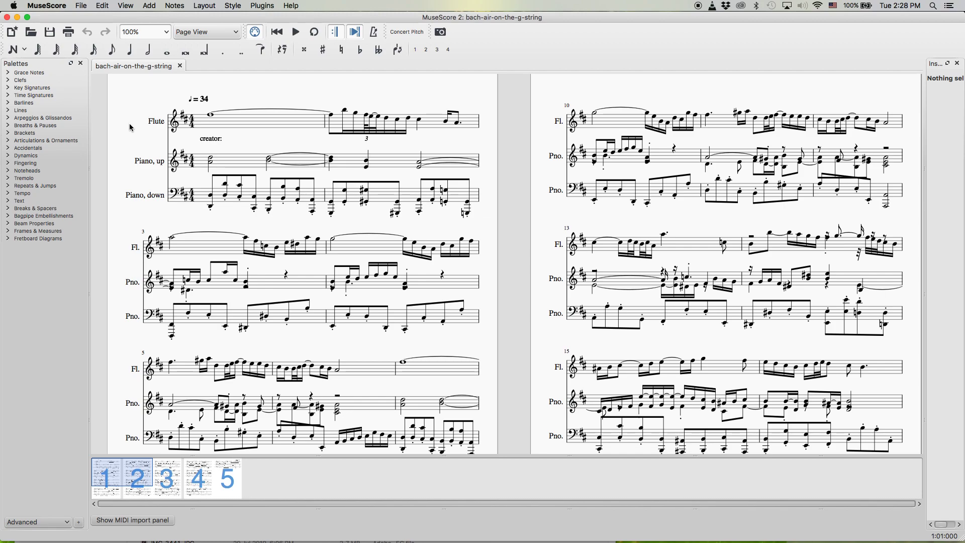
pyautogui.moveTo(263, 127); pyautogui.dragTo(265, 155)
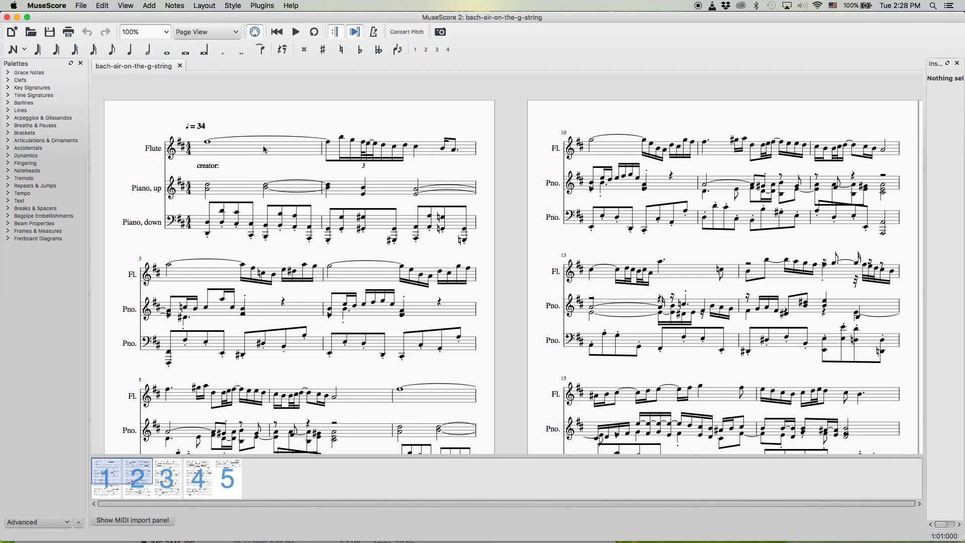
pyautogui.rightClick(290, 117)
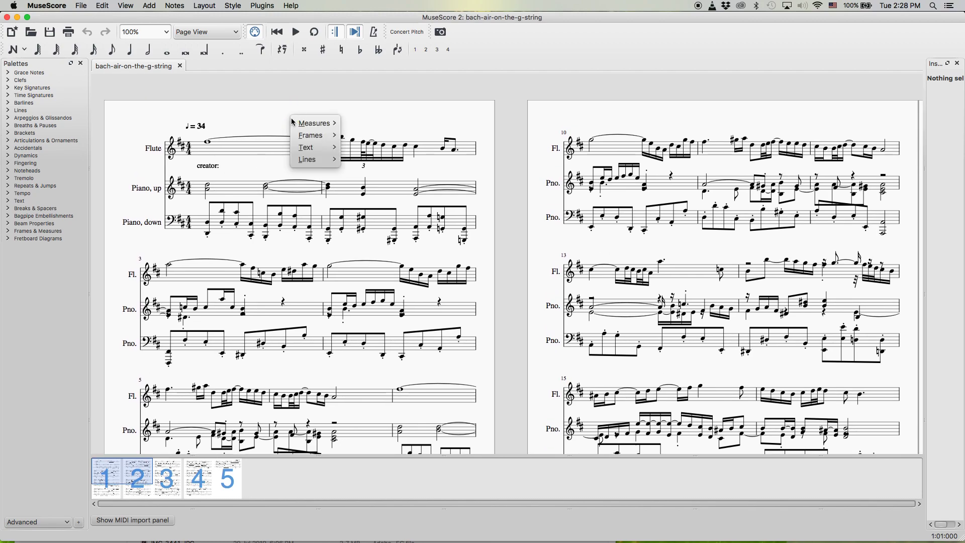
pyautogui.click(387, 110)
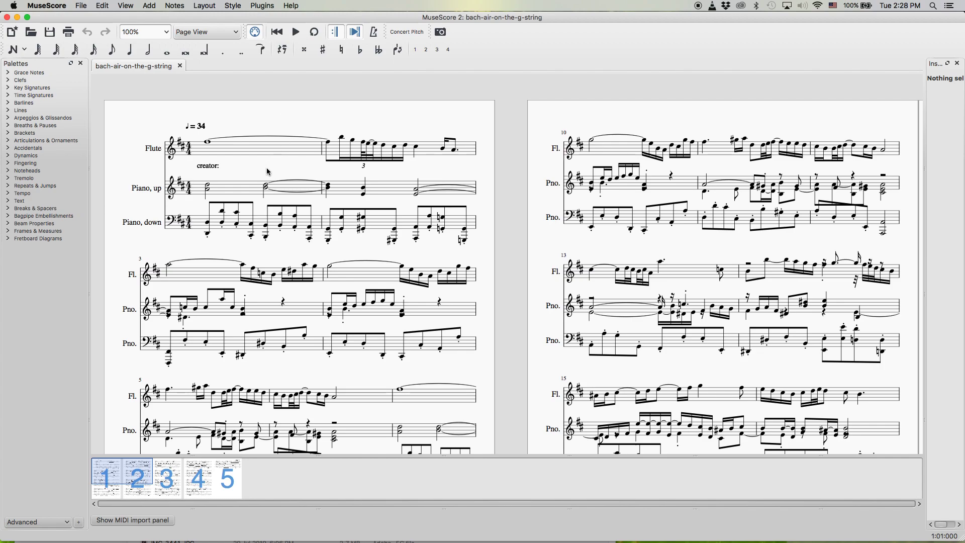
pyautogui.click(213, 168)
pyautogui.press('Delete')
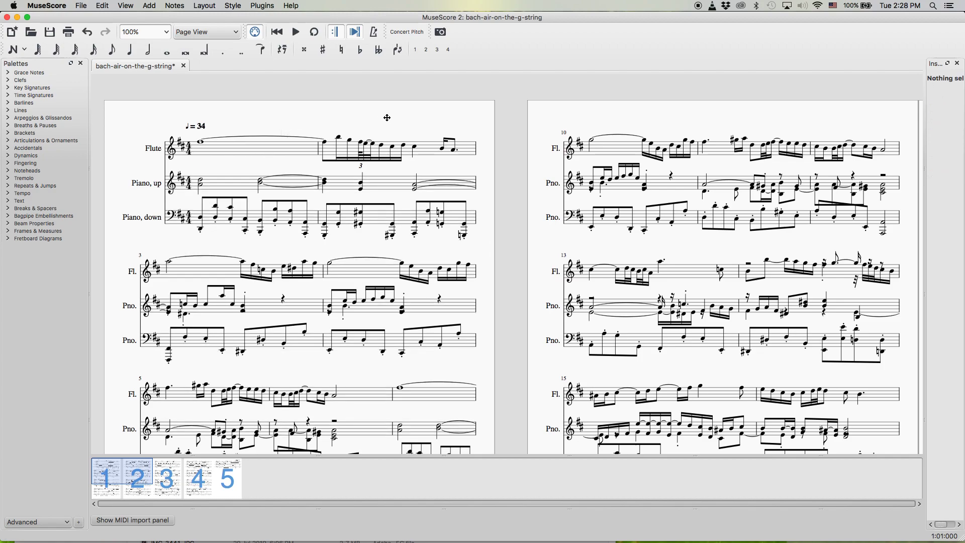
# - Add the title "Air on the G string" above the first system of the score
pyautogui.rightClick(308, 121)
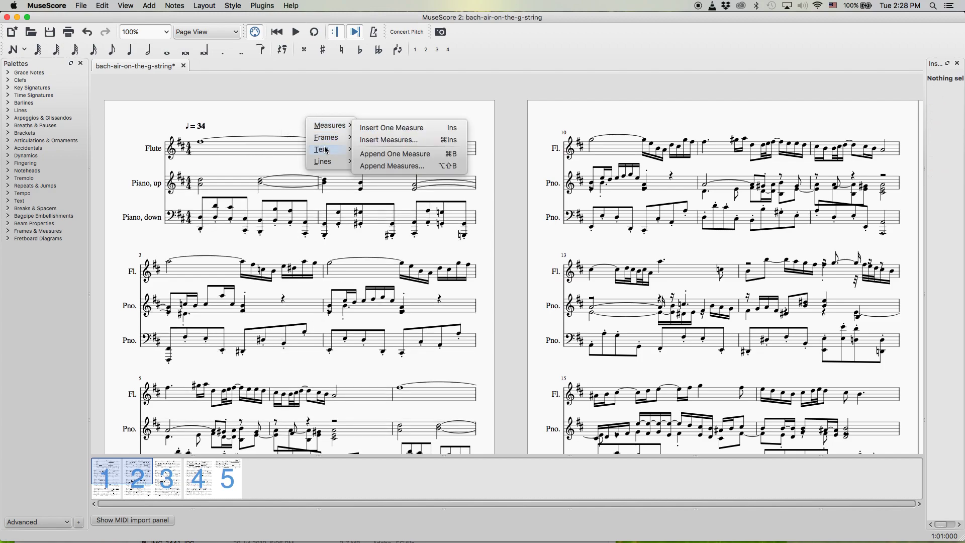
pyautogui.moveTo(333, 150)
pyautogui.click(370, 156)
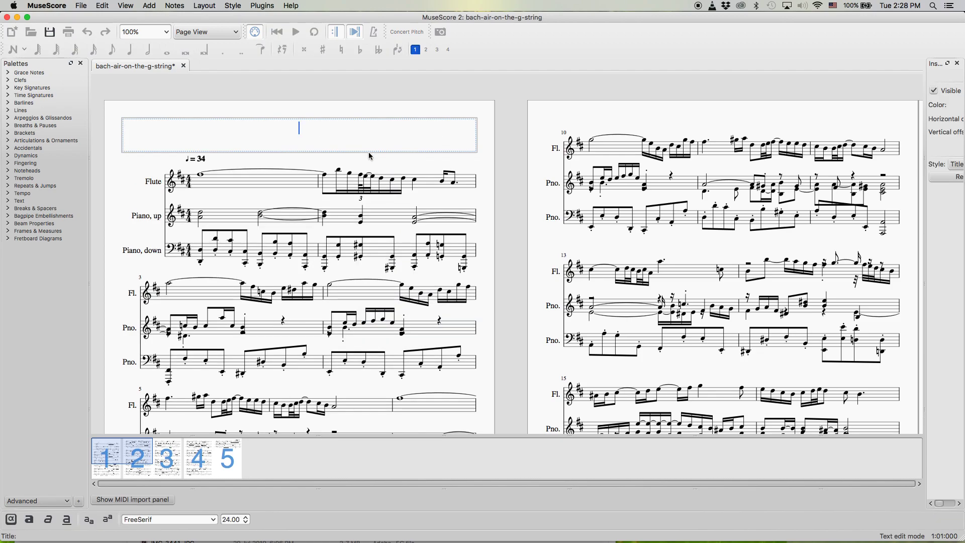
pyautogui.write('Air on the ')
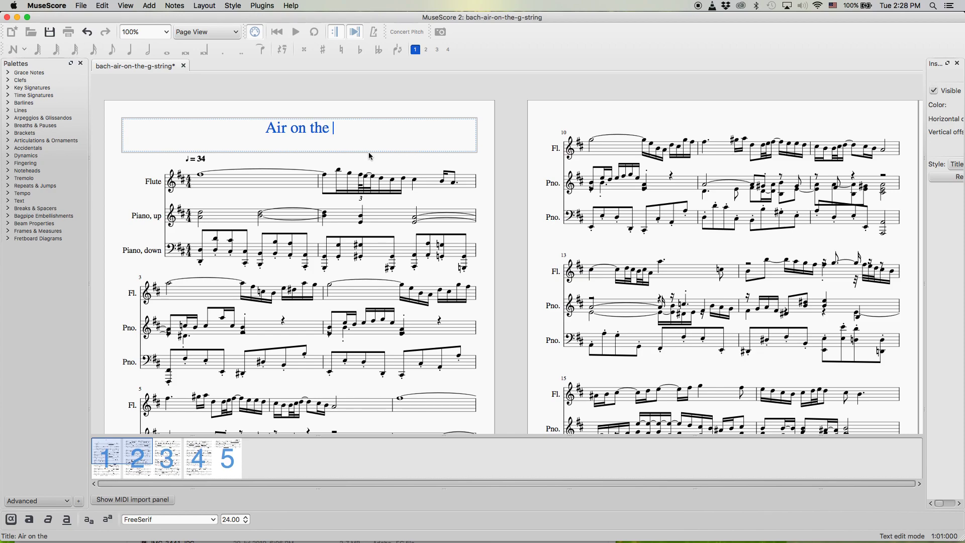
pyautogui.write('G s')
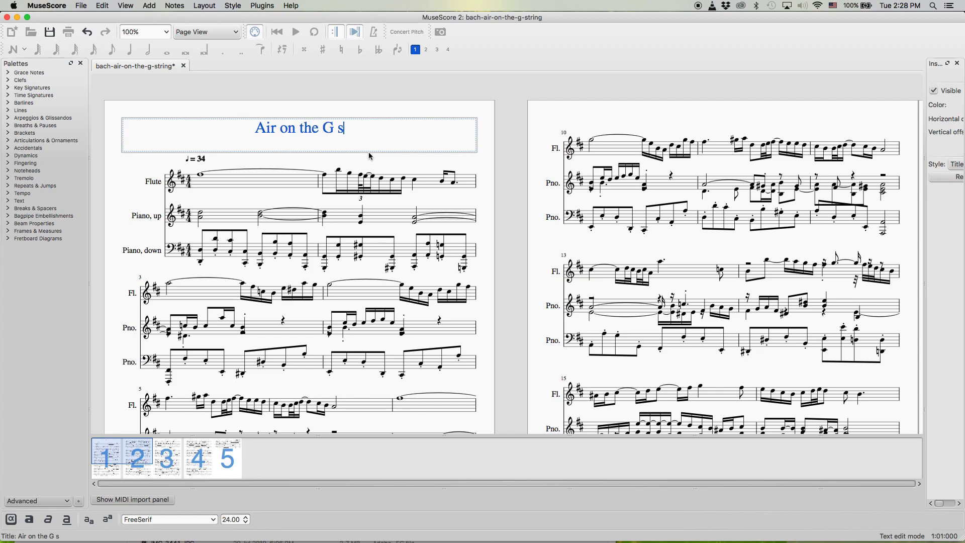
pyautogui.write('tring ')
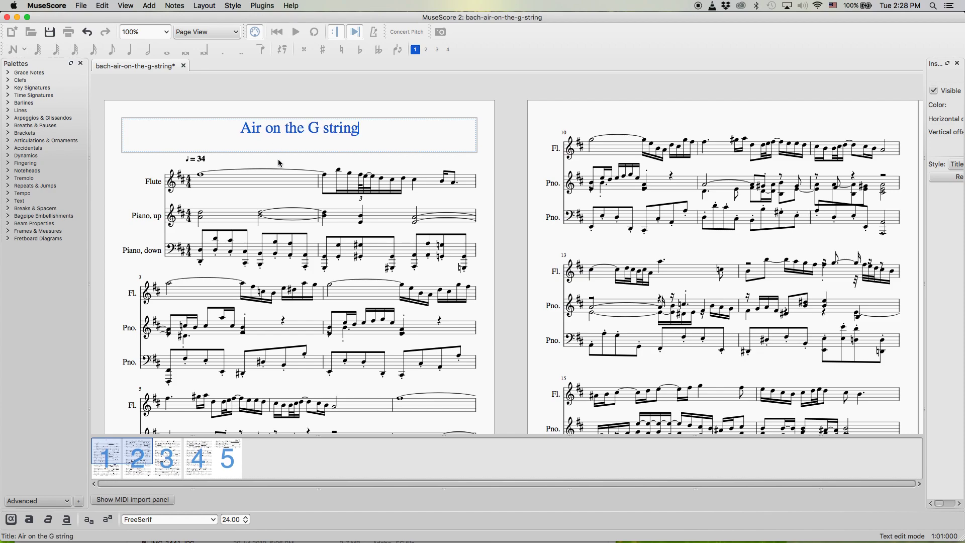
# - Add a second line "Suite D major" under the title and set its font size to 18
pyautogui.write('Suite D major')
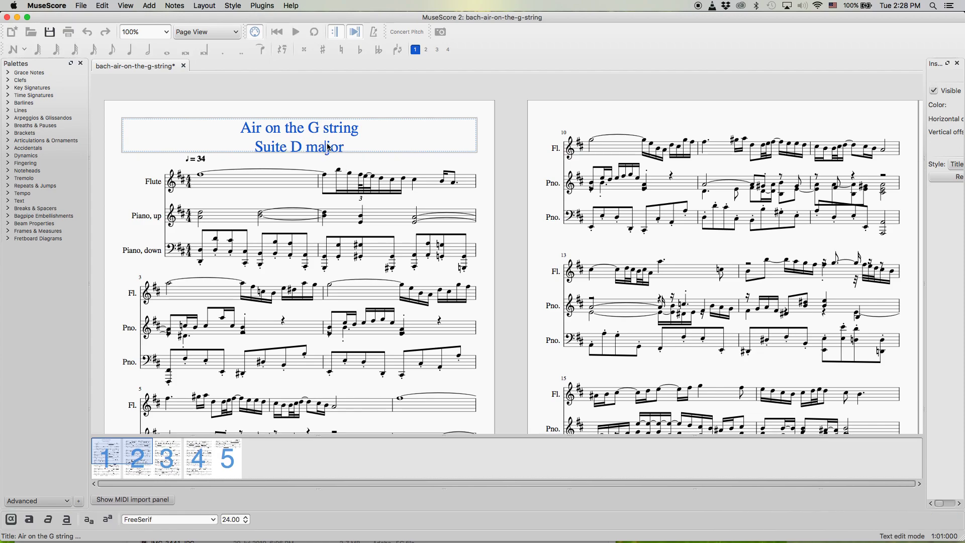
pyautogui.moveTo(345, 151); pyautogui.dragTo(251, 148)
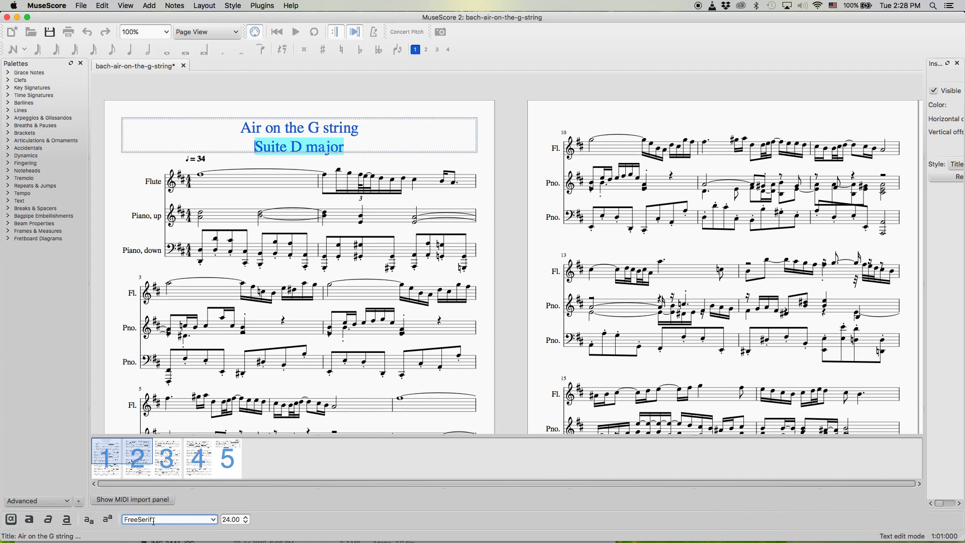
pyautogui.click(227, 520)
pyautogui.write('1')
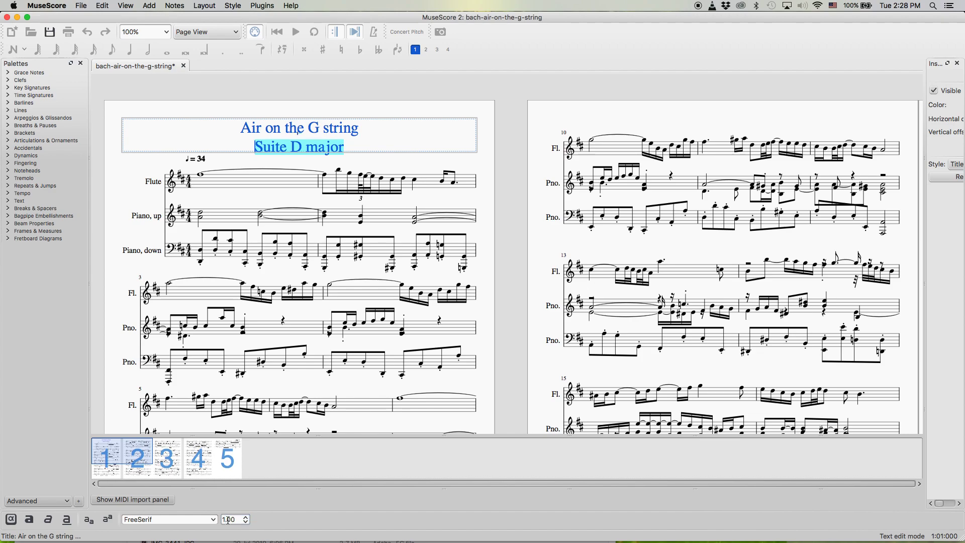
pyautogui.write('8')
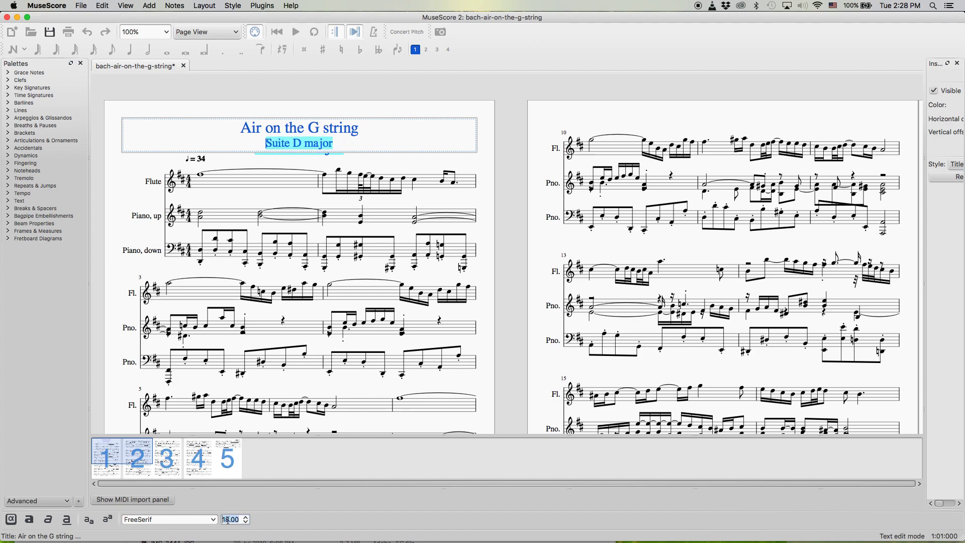
pyautogui.click(503, 171)
# - Add the composer text "J.S.Bach" to the title frame
pyautogui.rightClick(483, 158)
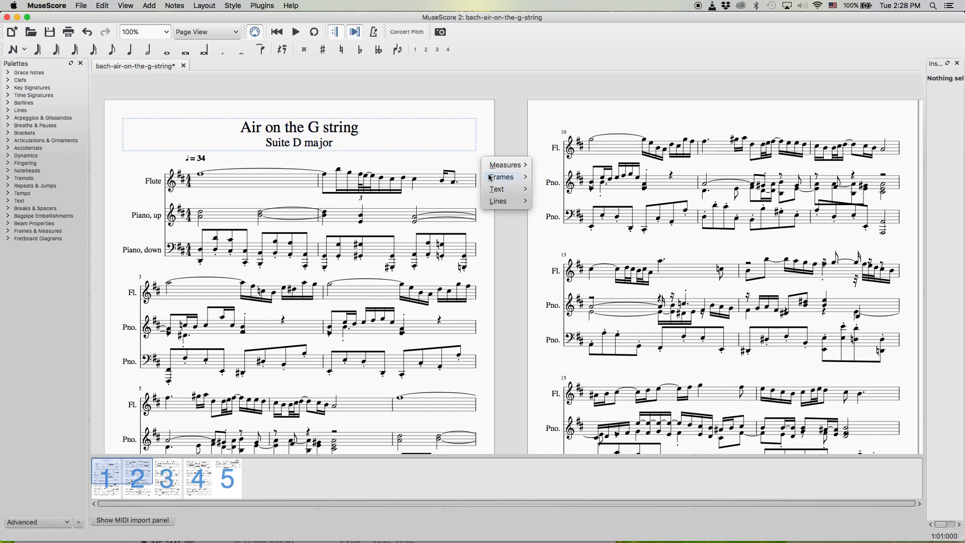
pyautogui.moveTo(509, 192)
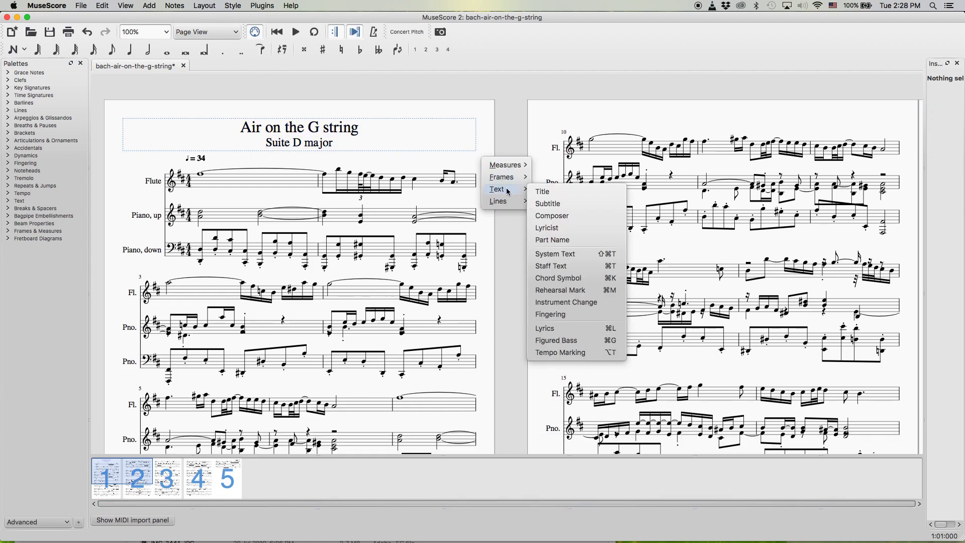
pyautogui.click(552, 216)
pyautogui.write('Bach')
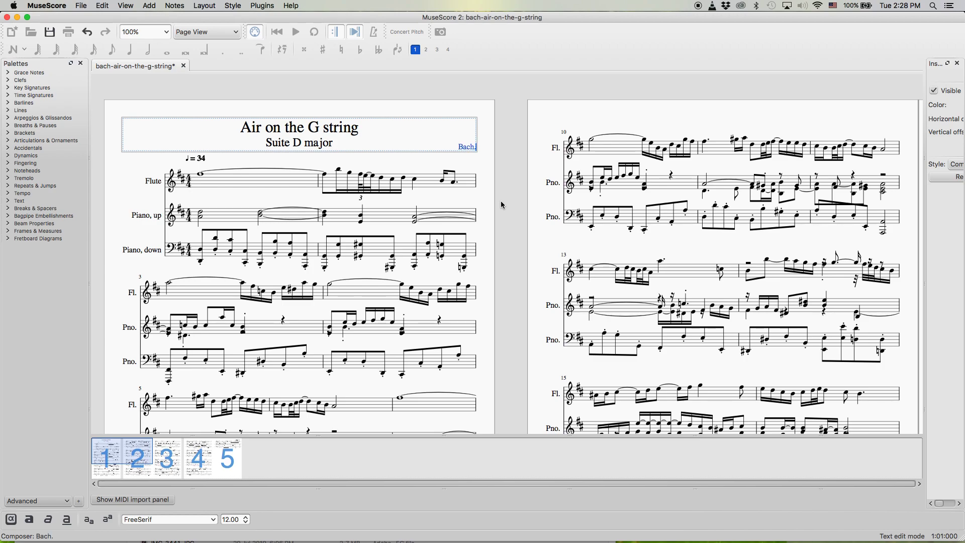
pyautogui.press('BackSpace')
pyautogui.press('BackSpace')
pyautogui.press('BackSpace')
pyautogui.write('J.S.Bach')
pyautogui.click(153, 84)
# - Save the score in the Downloads folder as Air_on_the_G_string_Suite_D_major.mscz
pyautogui.click(50, 32)
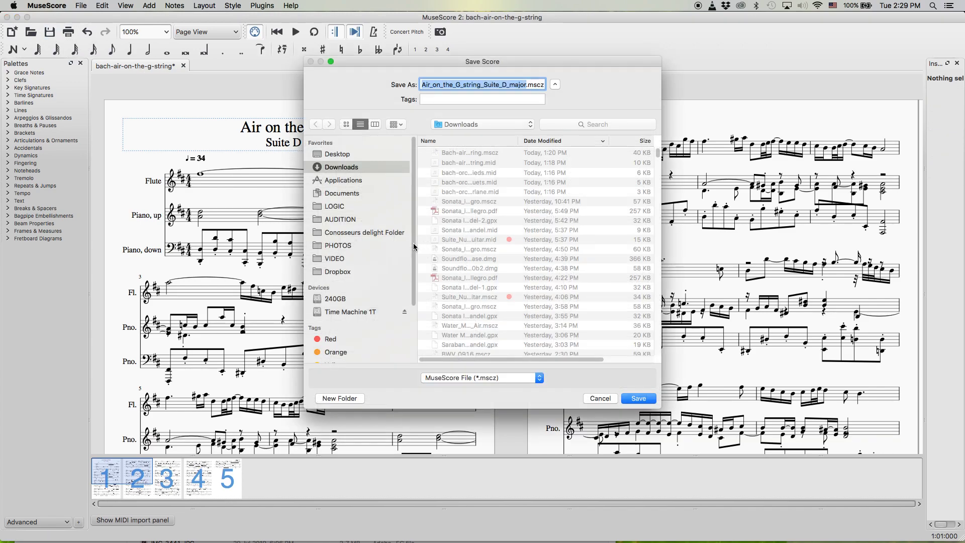
pyautogui.doubleClick(497, 86)
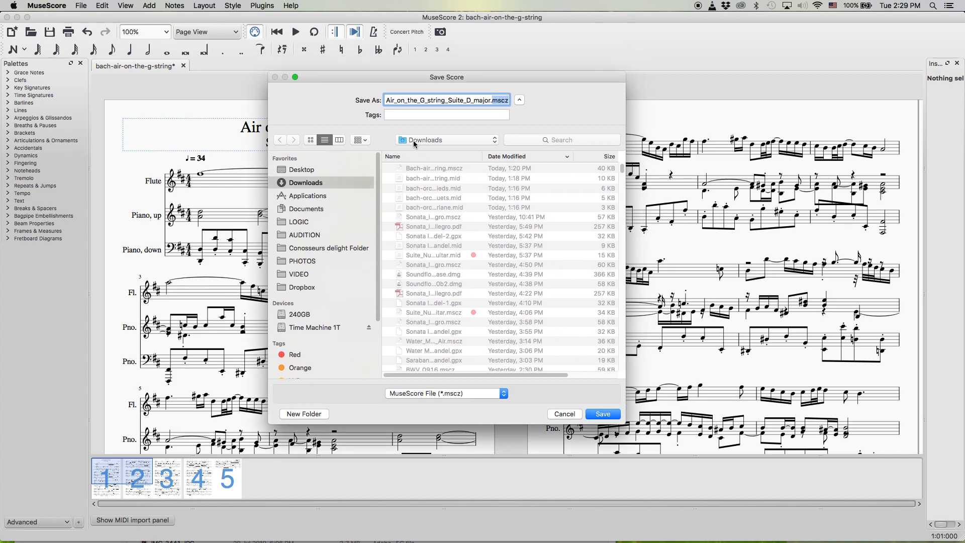
pyautogui.click(603, 415)
# - Set the bottom margins of both odd and even pages to 10 mm in the page settings
pyautogui.hscroll(-1, 130, 115)
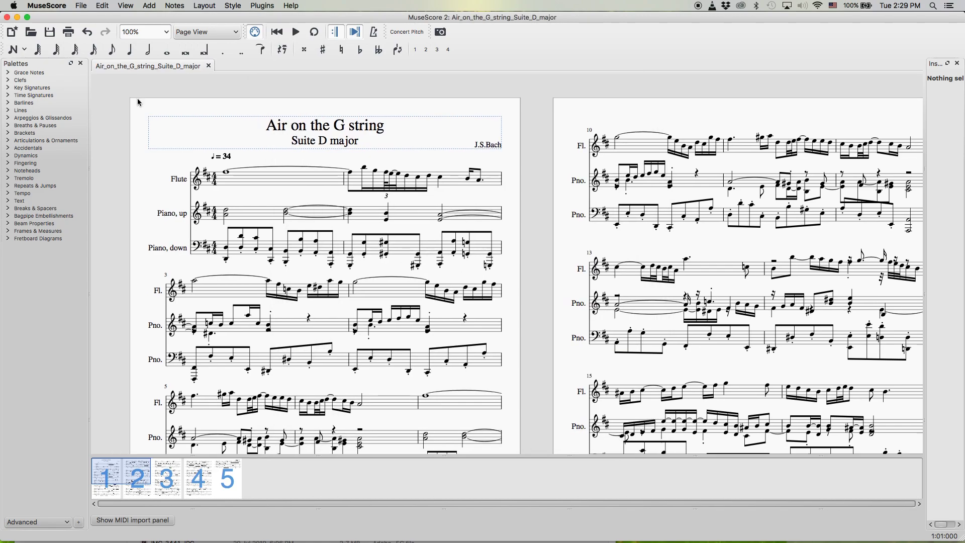
pyautogui.hscroll(1, 180, 141)
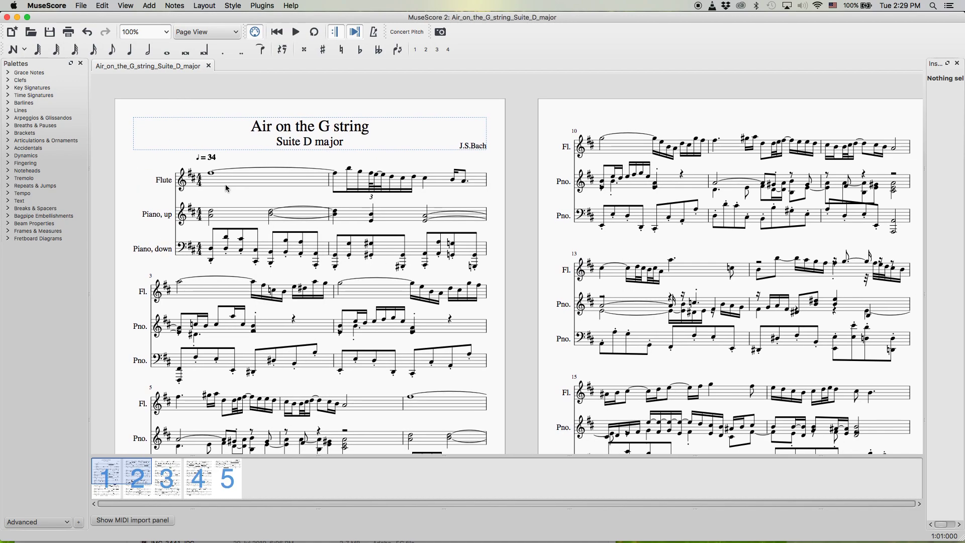
pyautogui.scroll(-1, 190, 103)
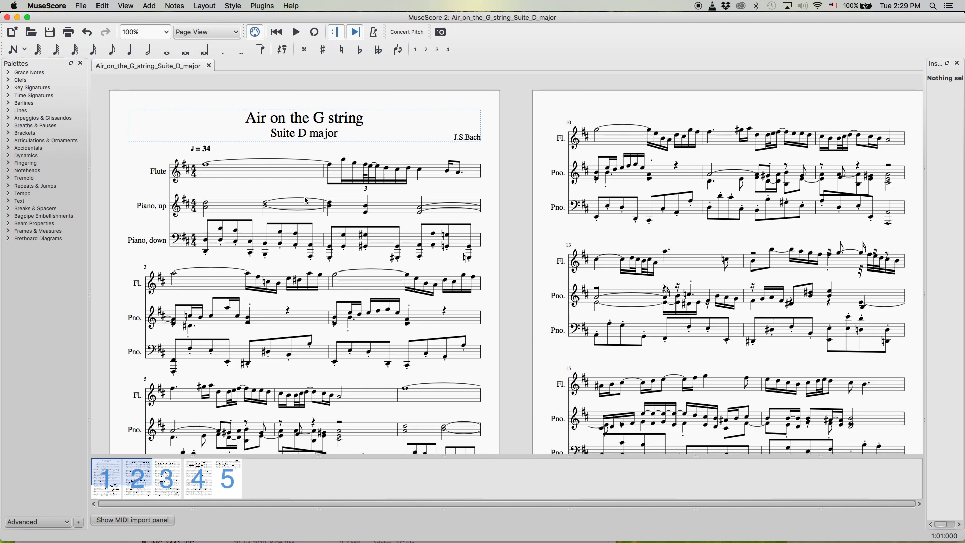
pyautogui.scroll(-2, 237, 336)
pyautogui.moveTo(220, 465); pyautogui.dragTo(111, 475)
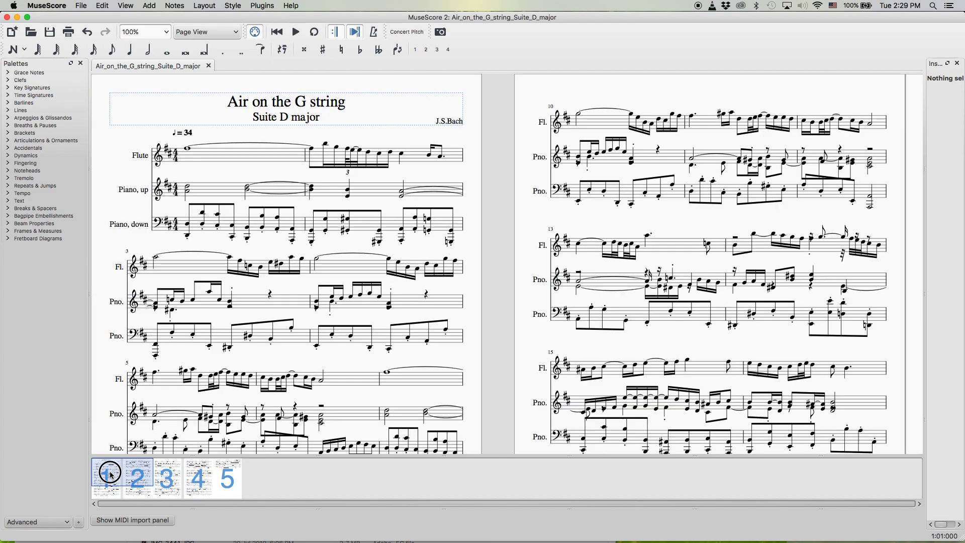
pyautogui.click(313, 104)
pyautogui.click(204, 6)
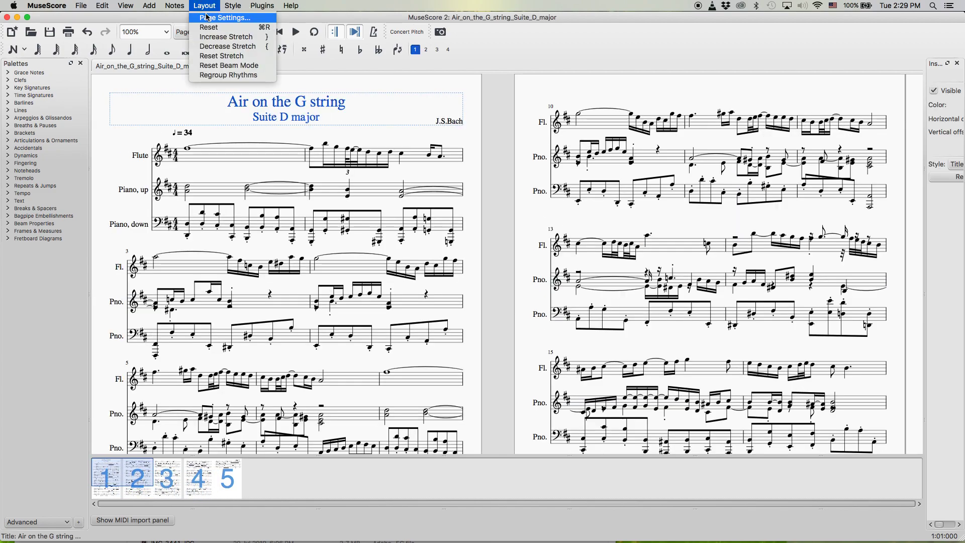
pyautogui.click(209, 19)
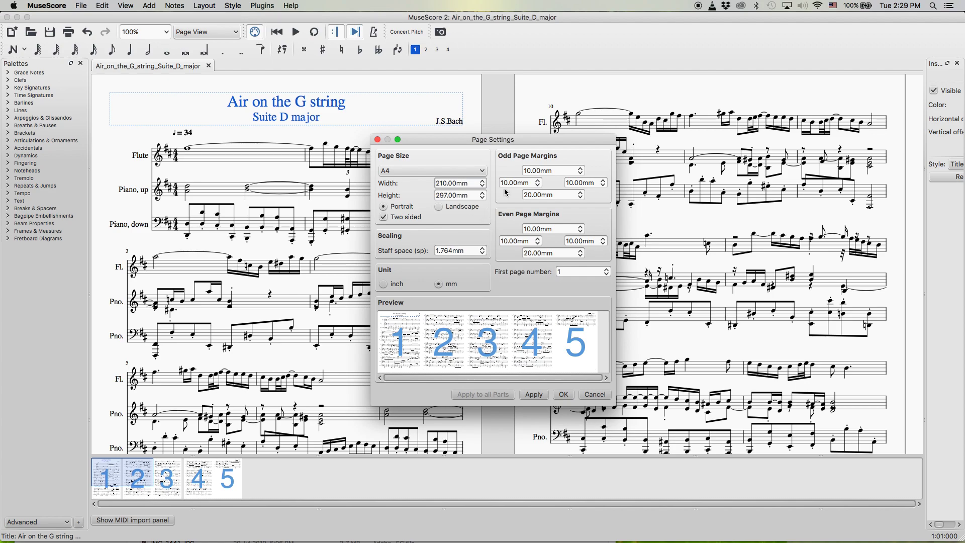
pyautogui.doubleClick(526, 199)
pyautogui.write('10')
pyautogui.press('Tab')
pyautogui.doubleClick(527, 253)
pyautogui.write('10')
pyautogui.press('Tab')
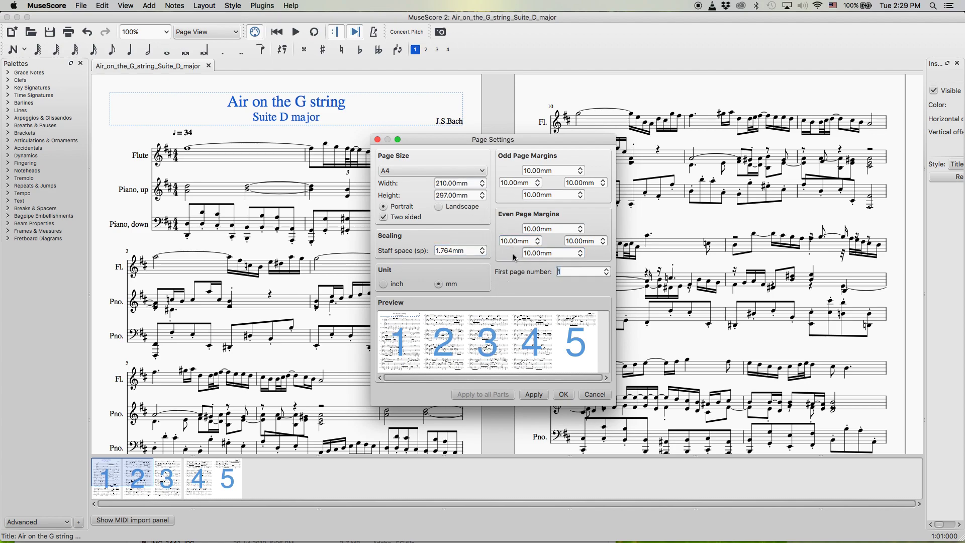
pyautogui.moveTo(447, 144); pyautogui.dragTo(409, 141)
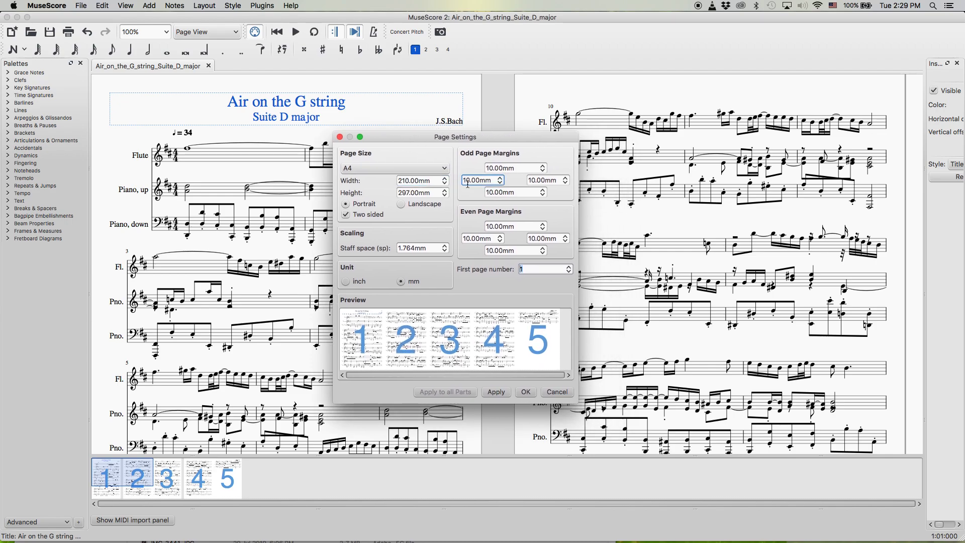
pyautogui.click(525, 393)
# - Reduce the score's staff space to 1.65 mm in the page settings
pyautogui.scroll(-5, 479, 398)
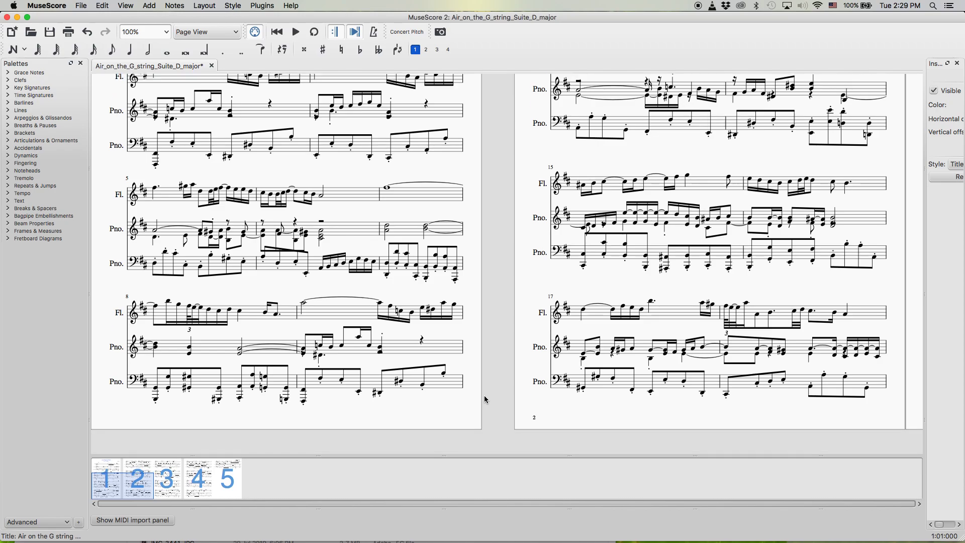
pyautogui.scroll(3, 487, 400)
pyautogui.moveTo(491, 373); pyautogui.dragTo(366, 213)
pyautogui.scroll(5, 367, 213)
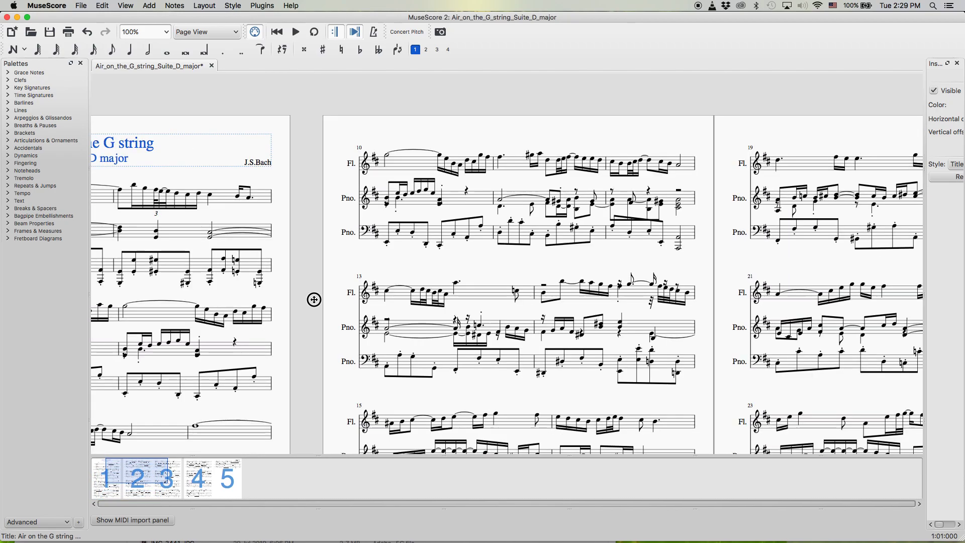
pyautogui.hscroll(-2, 310, 314)
pyautogui.scroll(-5, 319, 95)
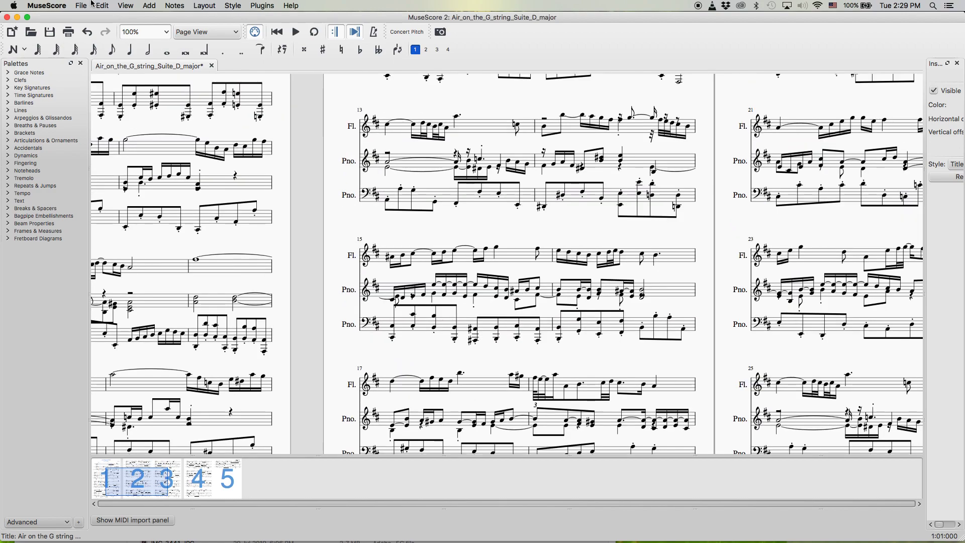
pyautogui.click(204, 6)
pyautogui.click(211, 16)
pyautogui.click(406, 248)
pyautogui.moveTo(416, 248); pyautogui.dragTo(404, 248)
pyautogui.write('7mm')
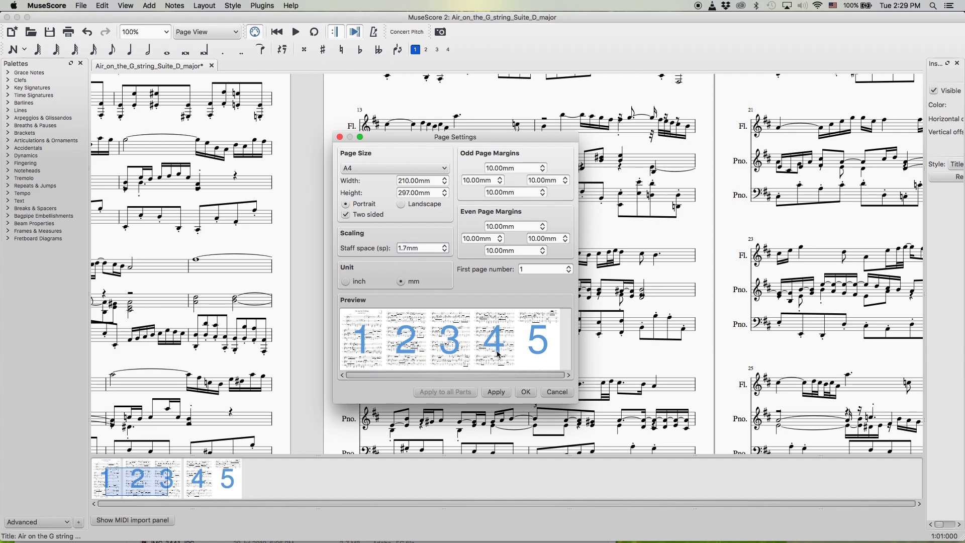
pyautogui.press('Tab')
pyautogui.press('Down')
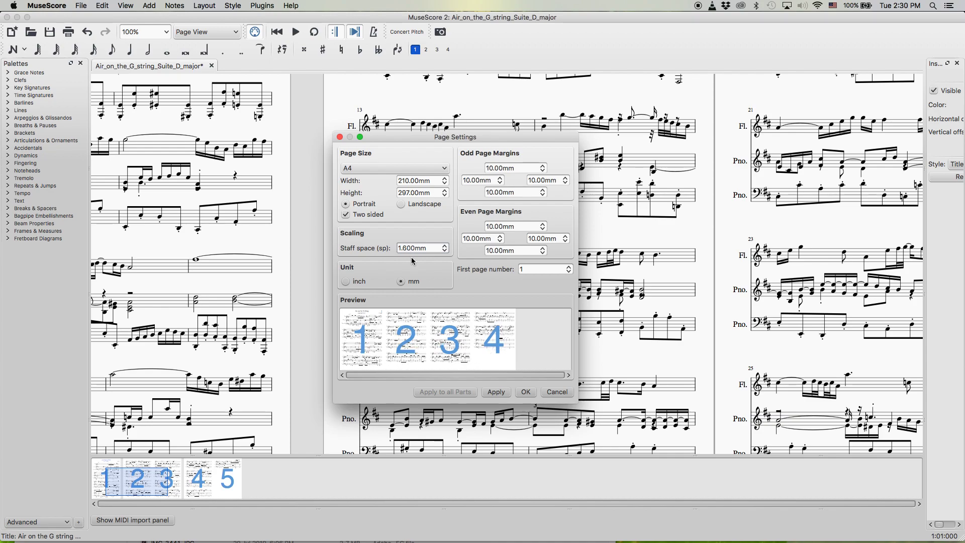
pyautogui.click(408, 248)
pyautogui.press('Delete')
pyautogui.write('5')
pyautogui.press('Return')
pyautogui.click(525, 392)
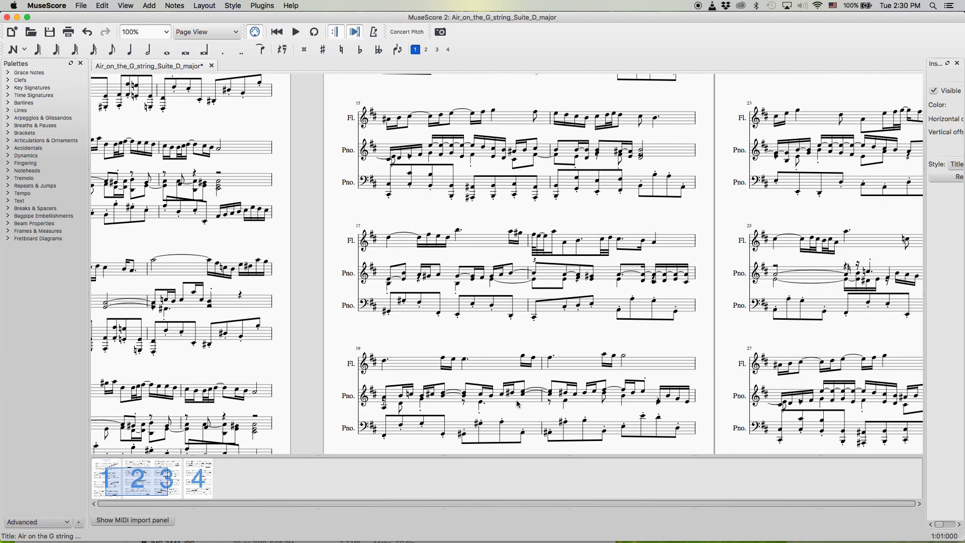
# - Open the Play Panel and the Mixer and place the two windows side by side over the lower part of the score
pyautogui.moveTo(111, 483); pyautogui.dragTo(97, 459)
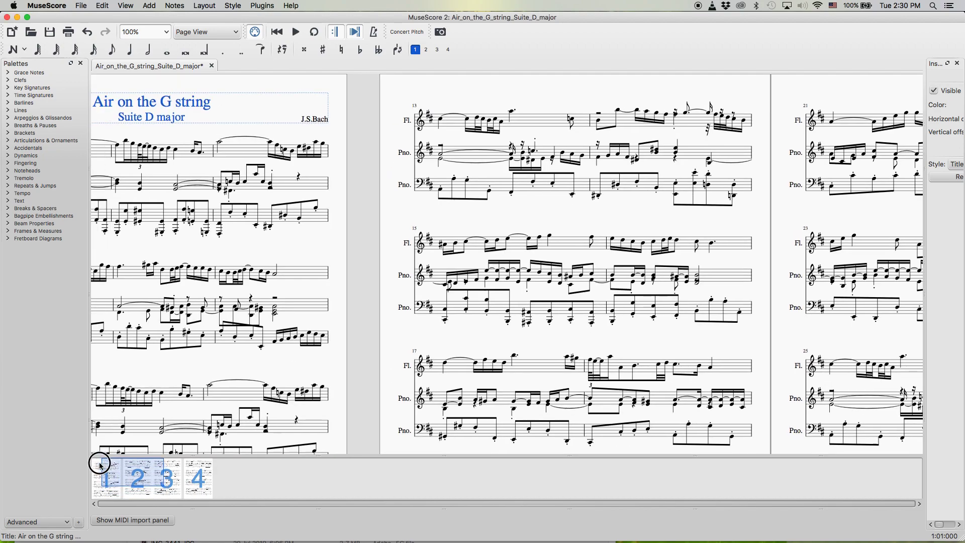
pyautogui.click(150, 5)
pyautogui.click(135, 56)
pyautogui.click(125, 6)
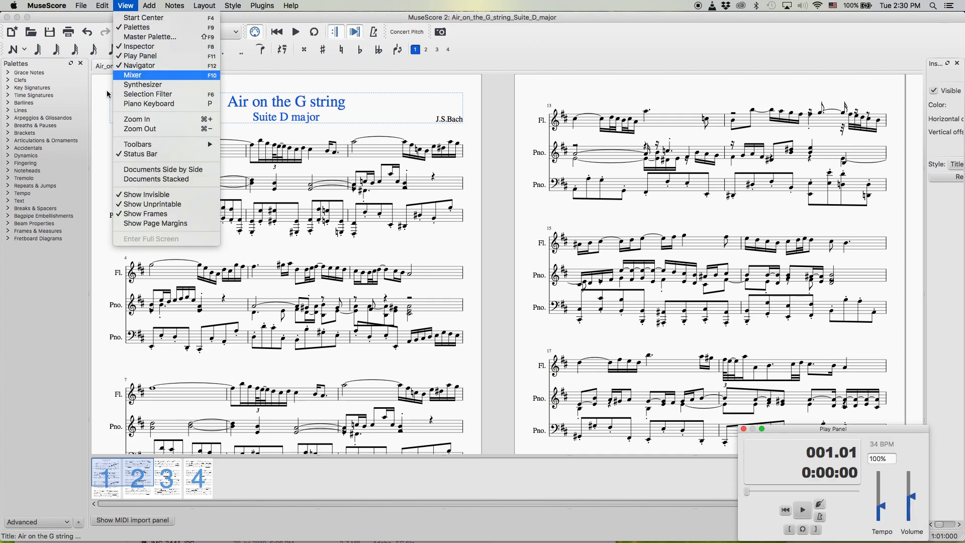
pyautogui.click(133, 75)
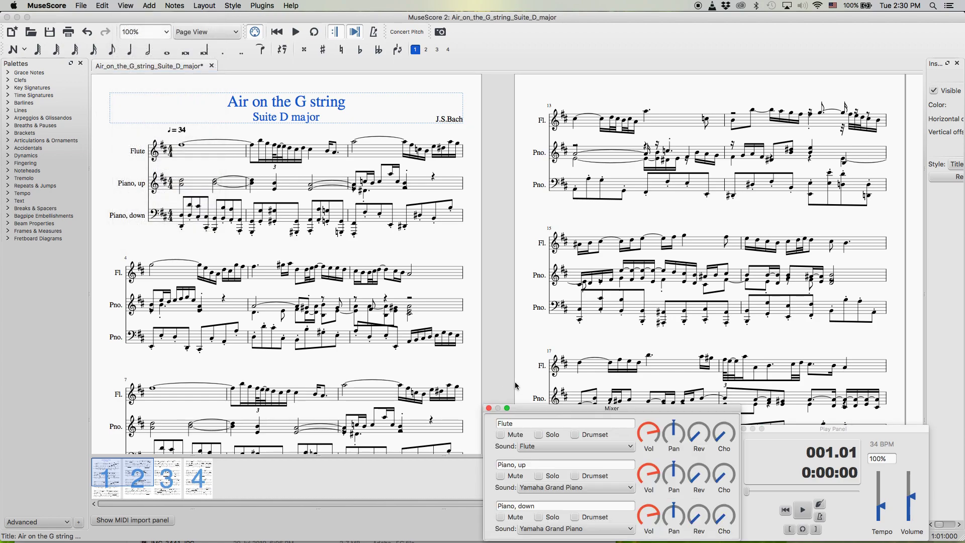
pyautogui.moveTo(583, 406); pyautogui.dragTo(564, 432)
pyautogui.click(497, 455)
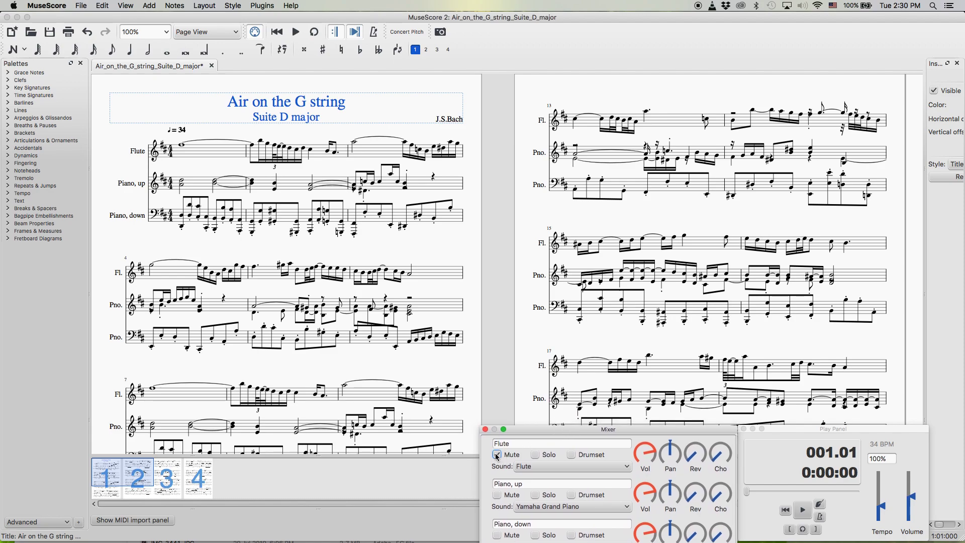
pyautogui.moveTo(499, 428); pyautogui.dragTo(493, 442)
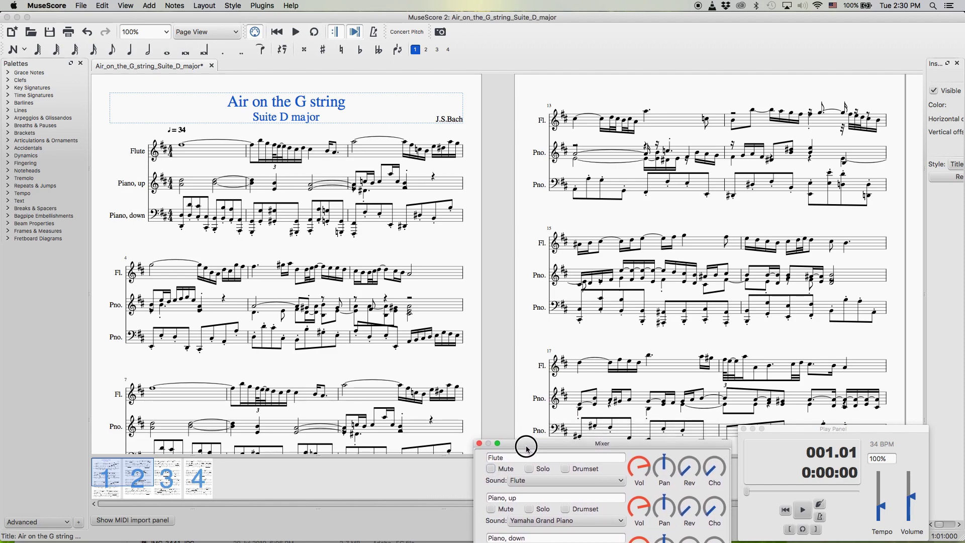
pyautogui.click(493, 421)
pyautogui.moveTo(802, 430); pyautogui.dragTo(800, 431)
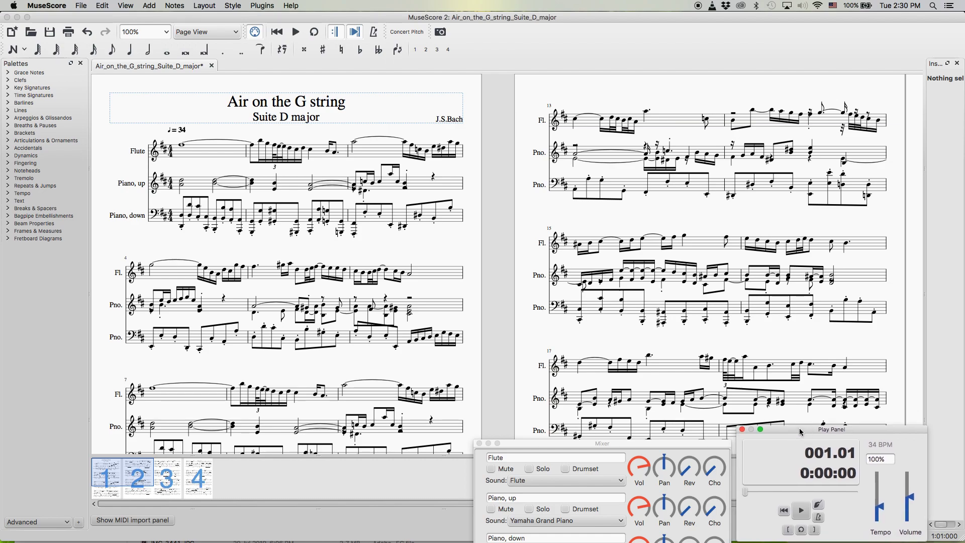
# - Raise the playback volume to near maximum, play the first measure briefly and return playback to the start
pyautogui.moveTo(917, 500); pyautogui.dragTo(913, 477)
pyautogui.click(785, 511)
pyautogui.click(801, 511)
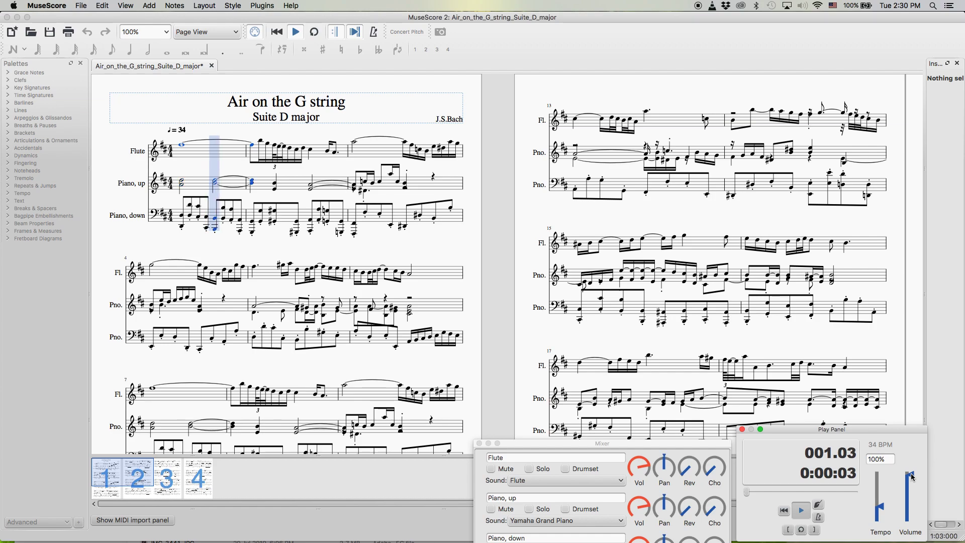
pyautogui.click(802, 512)
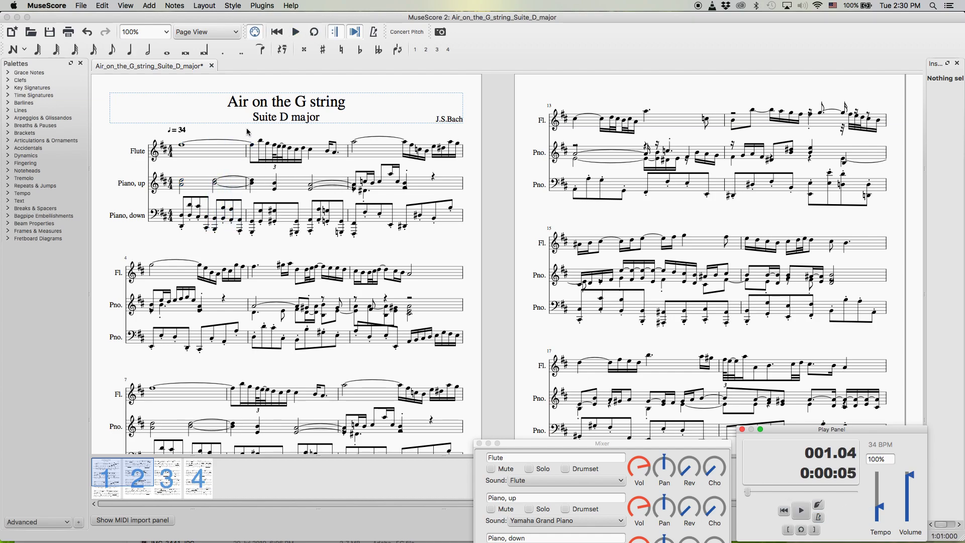
pyautogui.click(276, 31)
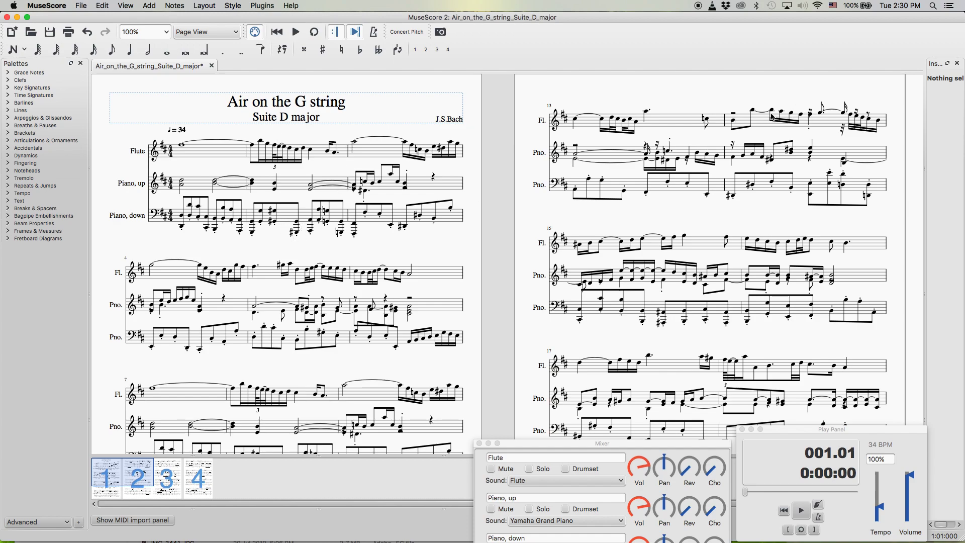
pyautogui.scroll(2, 747, 119)
pyautogui.click(772, 139)
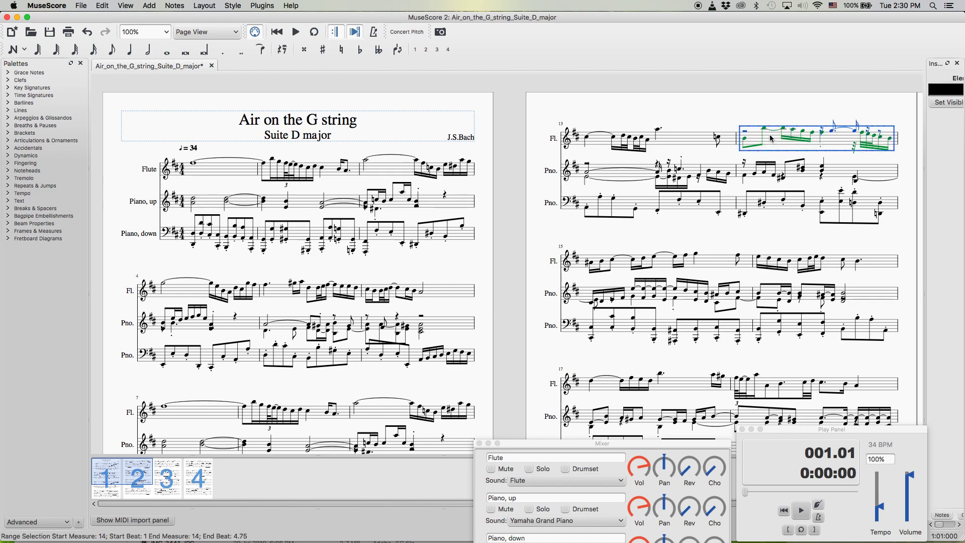
pyautogui.click(764, 118)
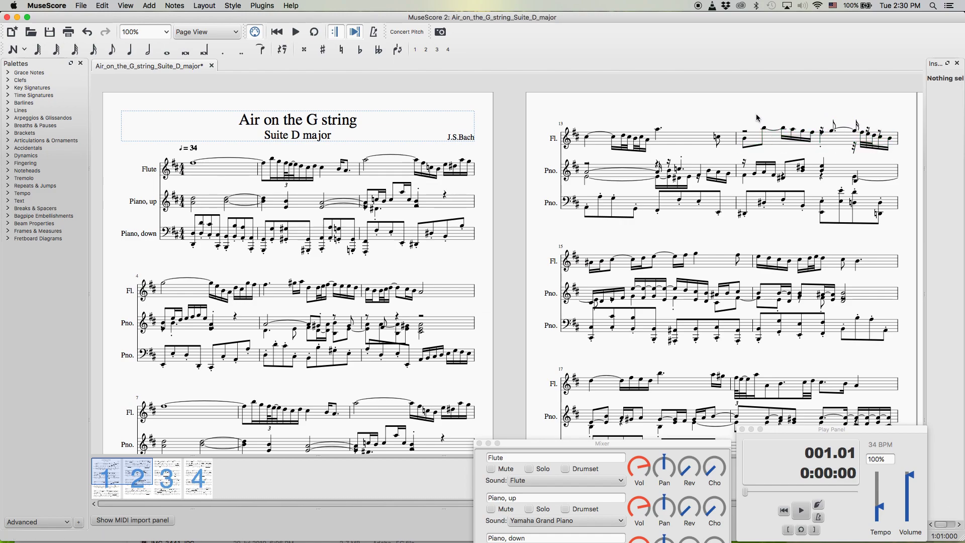
pyautogui.scroll(-3, 493, 193)
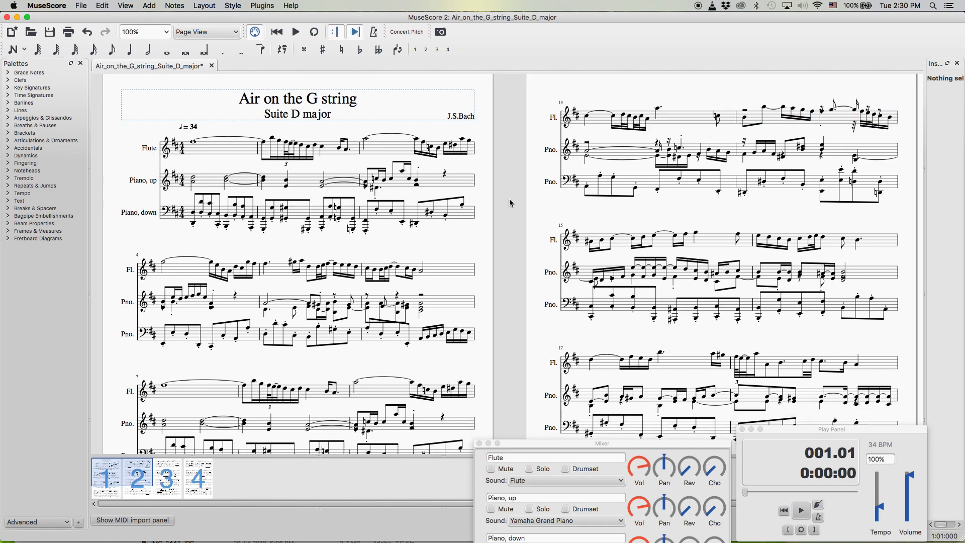
pyautogui.scroll(-5, 510, 201)
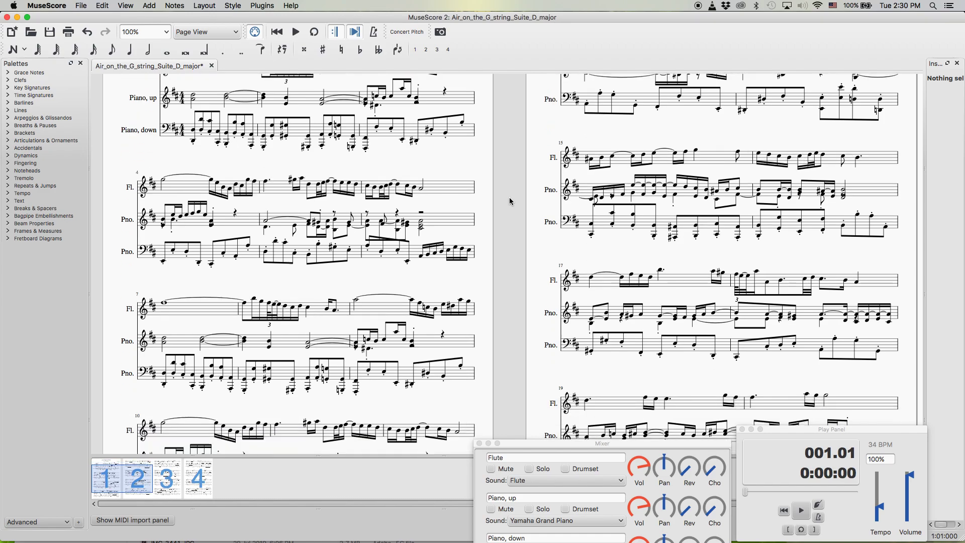
pyautogui.scroll(-3, 510, 201)
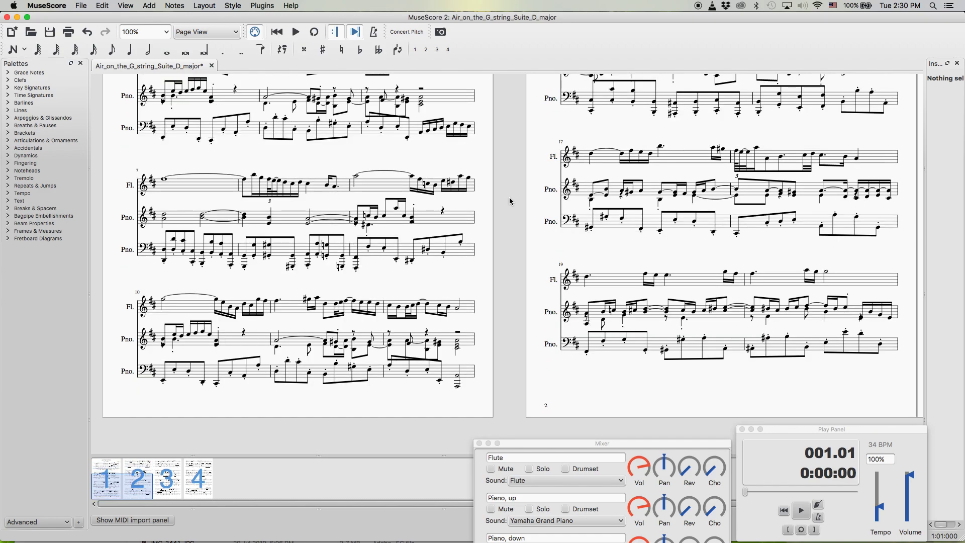
pyautogui.scroll(5, 511, 201)
pyautogui.scroll(1, 510, 201)
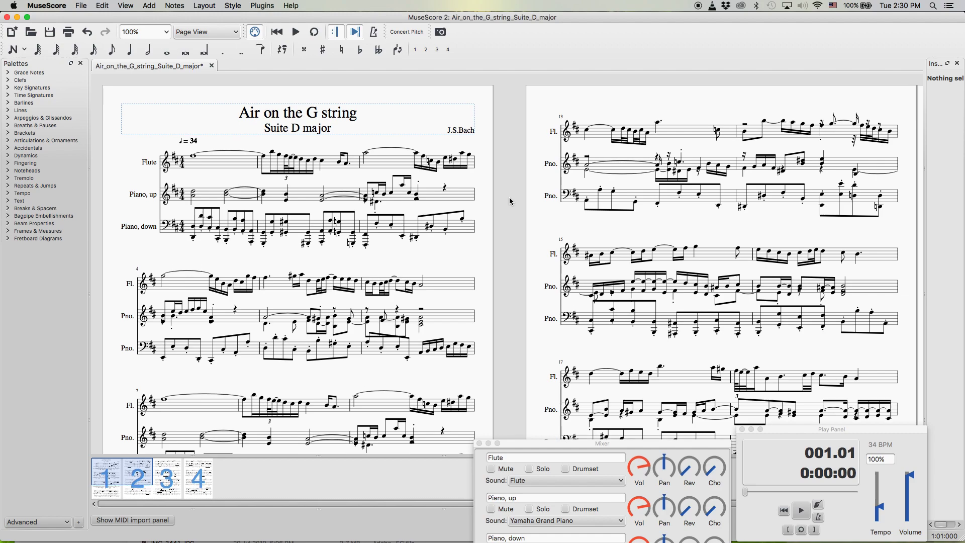
pyautogui.scroll(1, 510, 201)
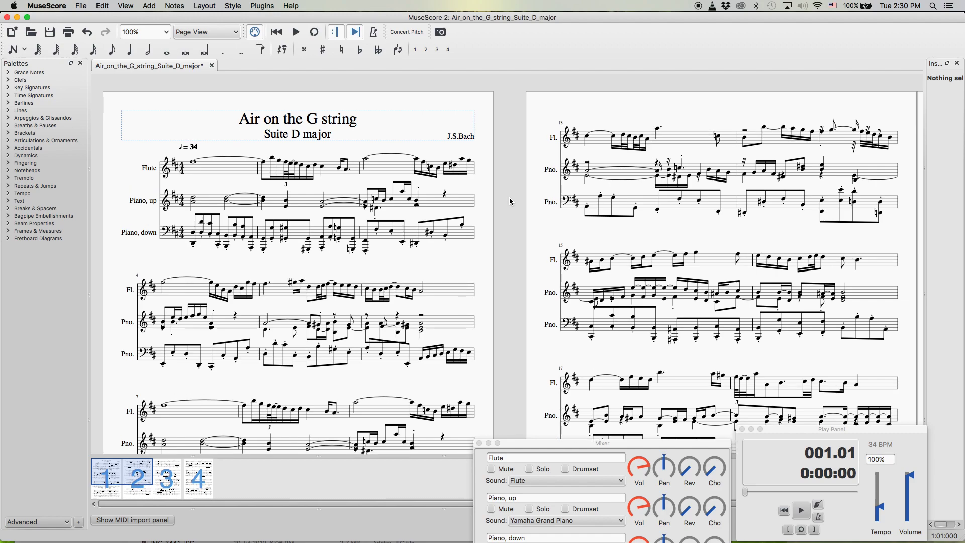
# - Open the staff properties of the "Piano, up" staff, reposition the dialog over the score and open the part's instrument selection
pyautogui.click(212, 202)
pyautogui.click(143, 185)
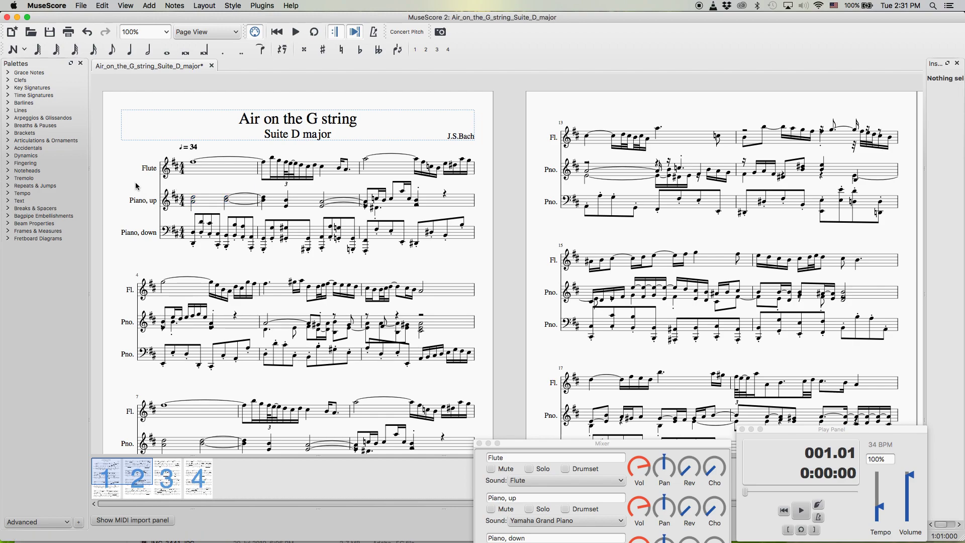
pyautogui.click(207, 201)
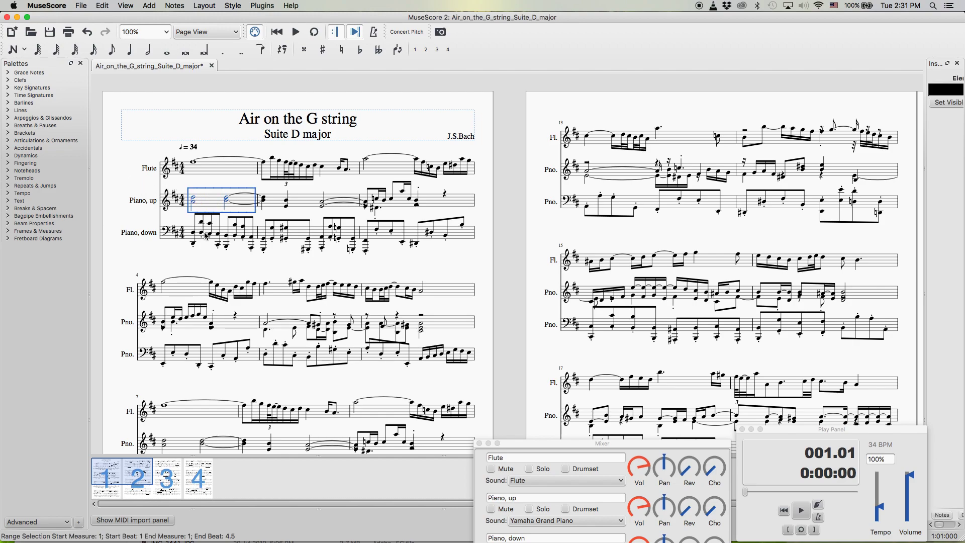
pyautogui.rightClick(212, 204)
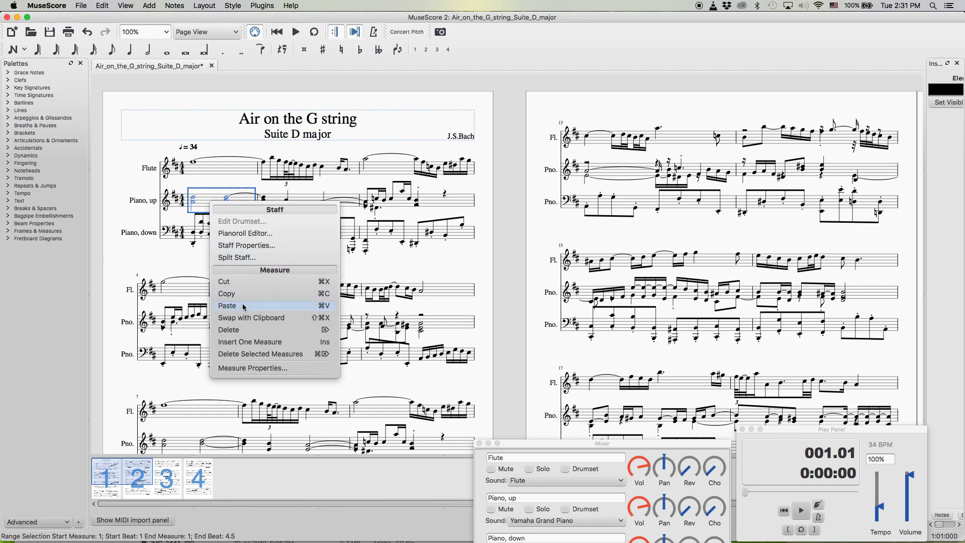
pyautogui.click(243, 245)
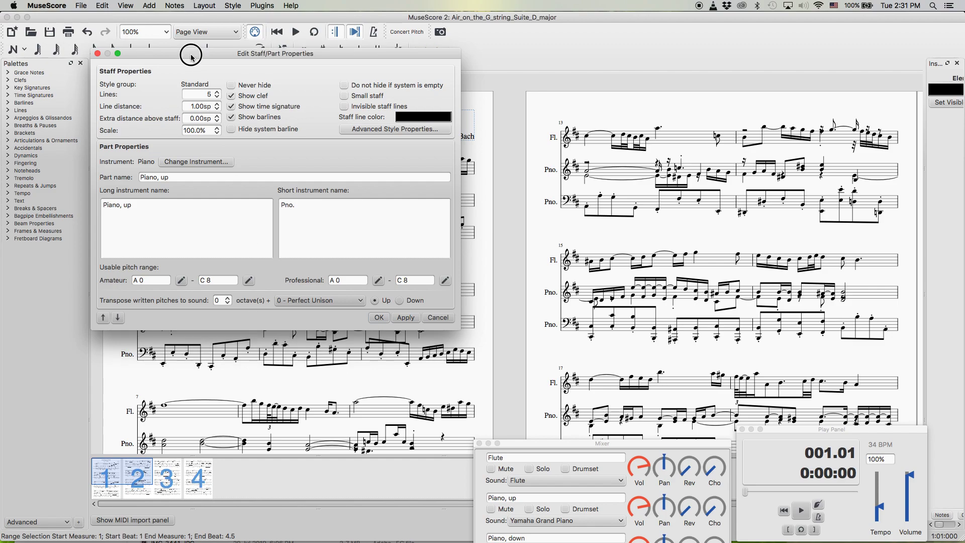
pyautogui.moveTo(192, 55); pyautogui.dragTo(275, 55)
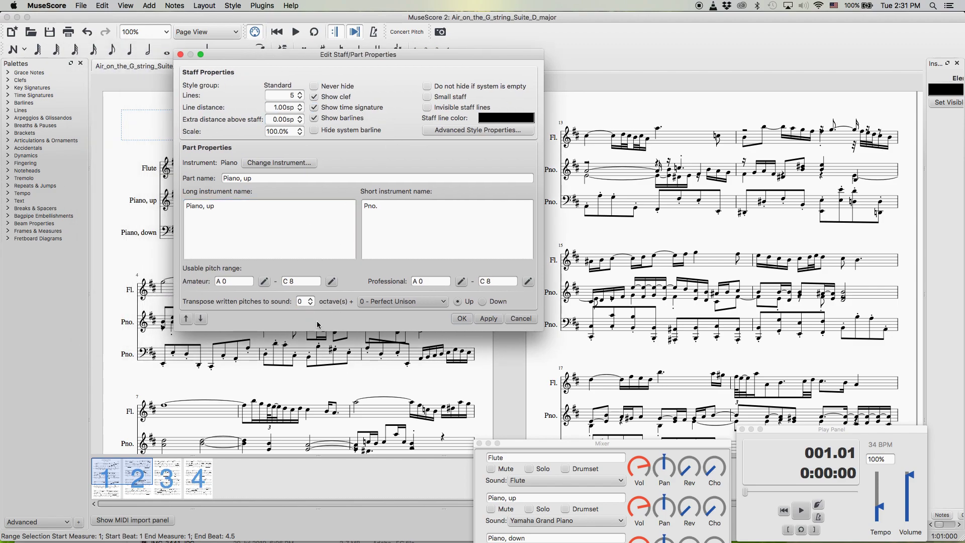
pyautogui.click(302, 56)
pyautogui.moveTo(302, 56); pyautogui.dragTo(204, 143)
pyautogui.click(165, 262)
pyautogui.click(165, 251)
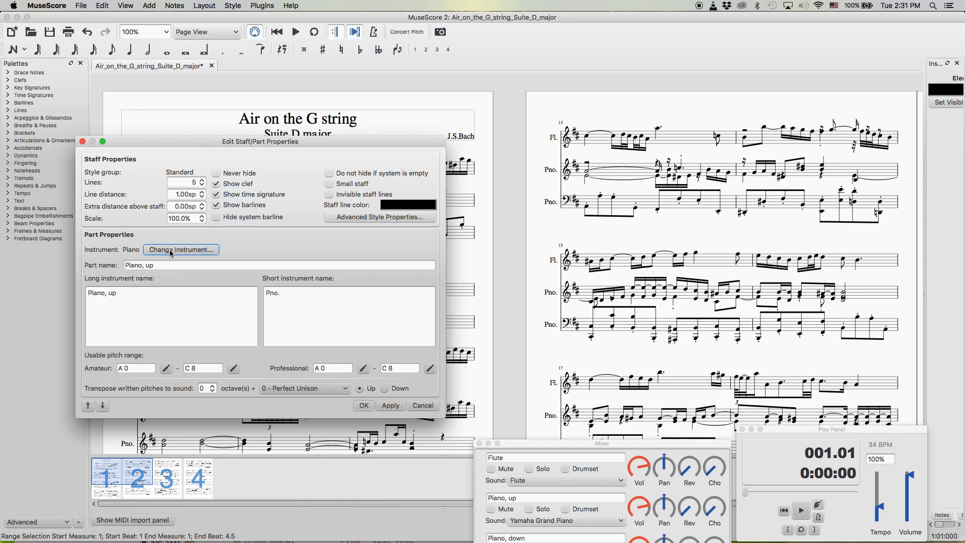
pyautogui.click(171, 252)
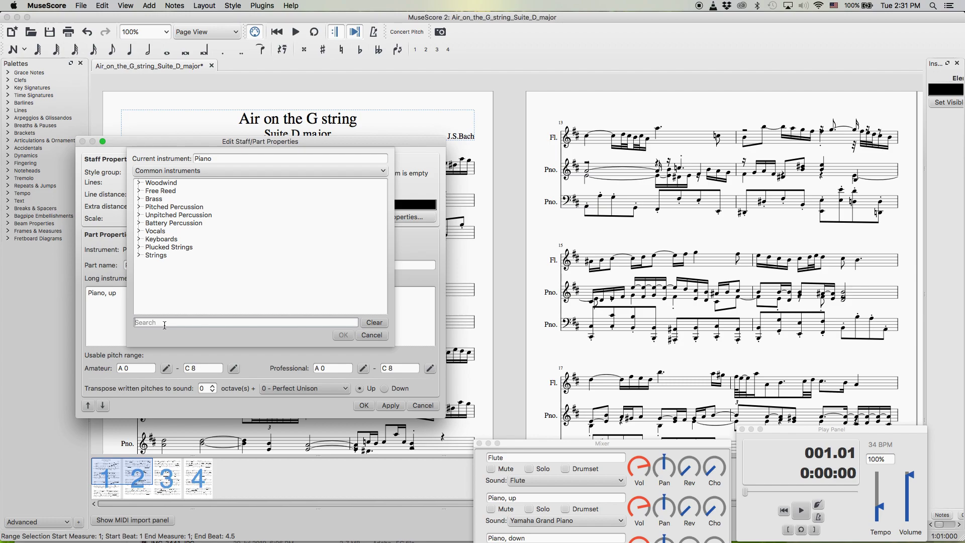
# - Look through the available instrument sets and the Strings group of the common instruments
pyautogui.click(165, 326)
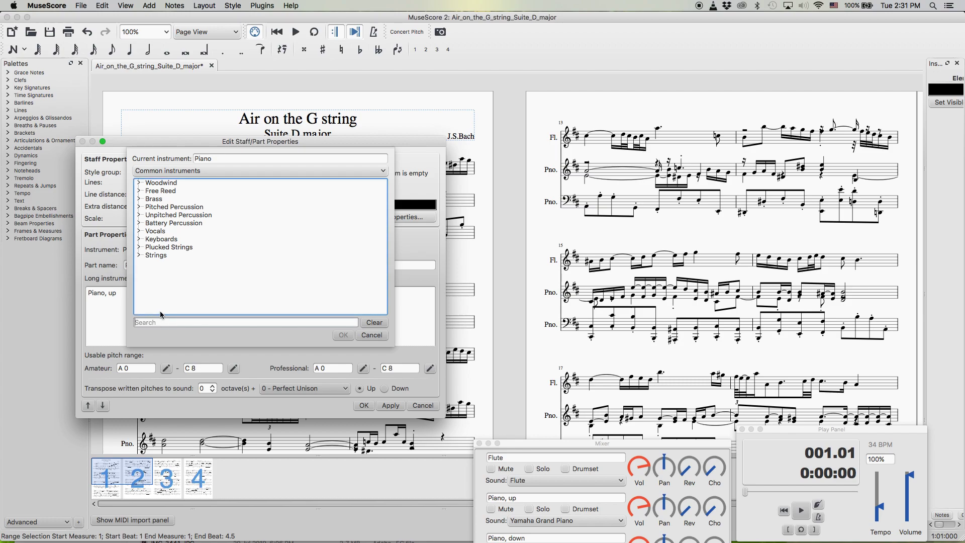
pyautogui.click(171, 171)
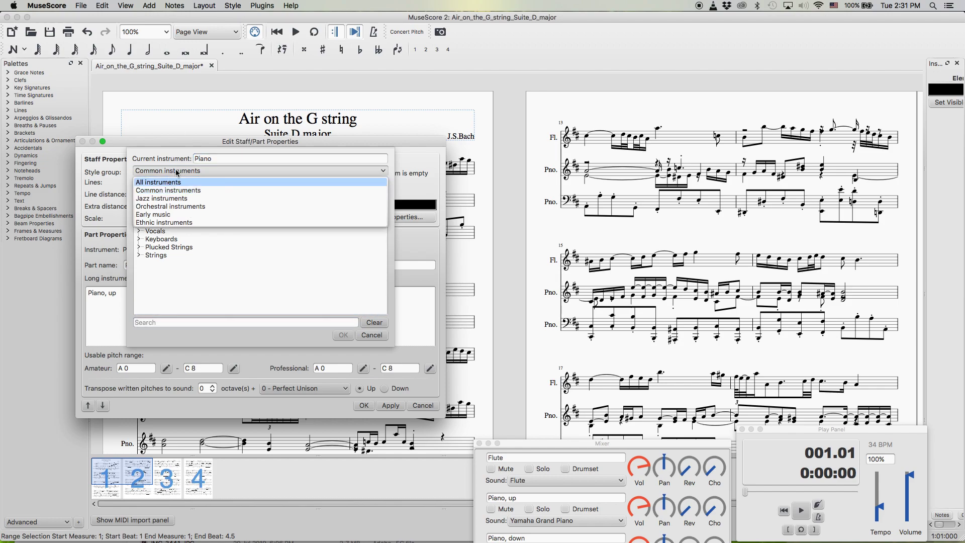
pyautogui.click(170, 145)
pyautogui.moveTo(170, 145); pyautogui.dragTo(166, 134)
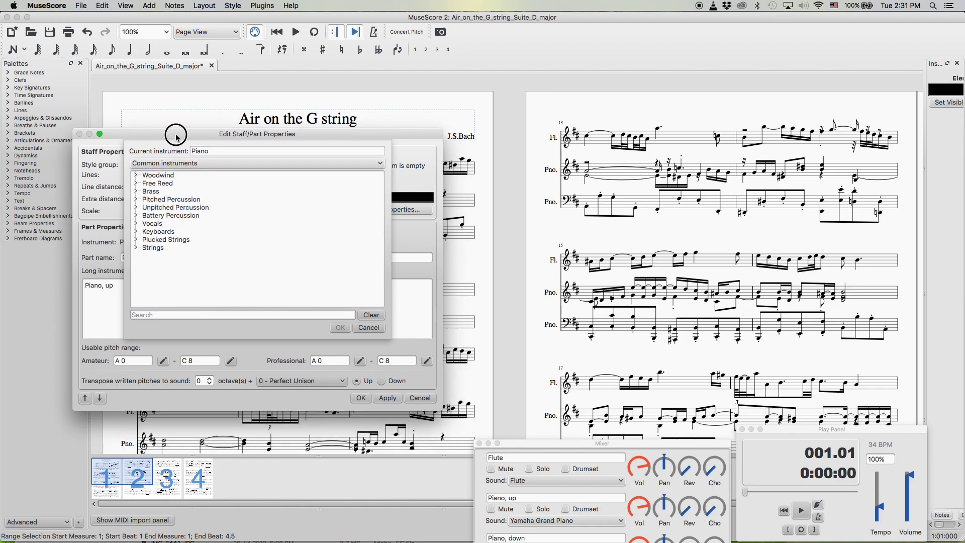
pyautogui.click(174, 160)
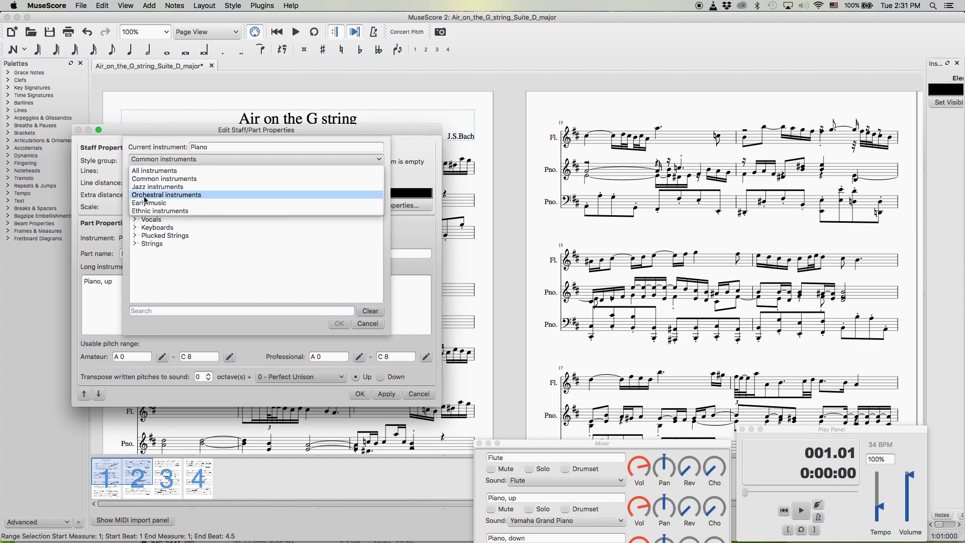
pyautogui.click(221, 272)
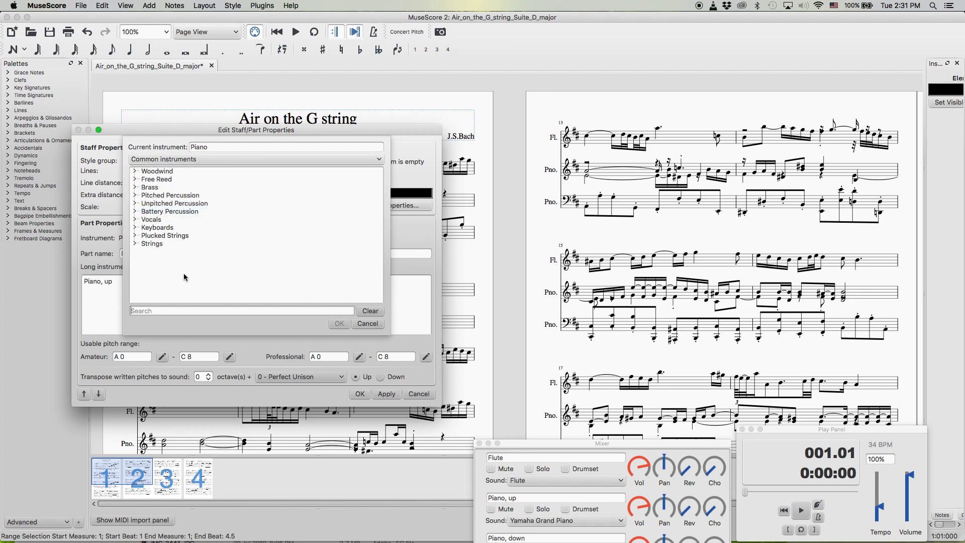
pyautogui.click(135, 245)
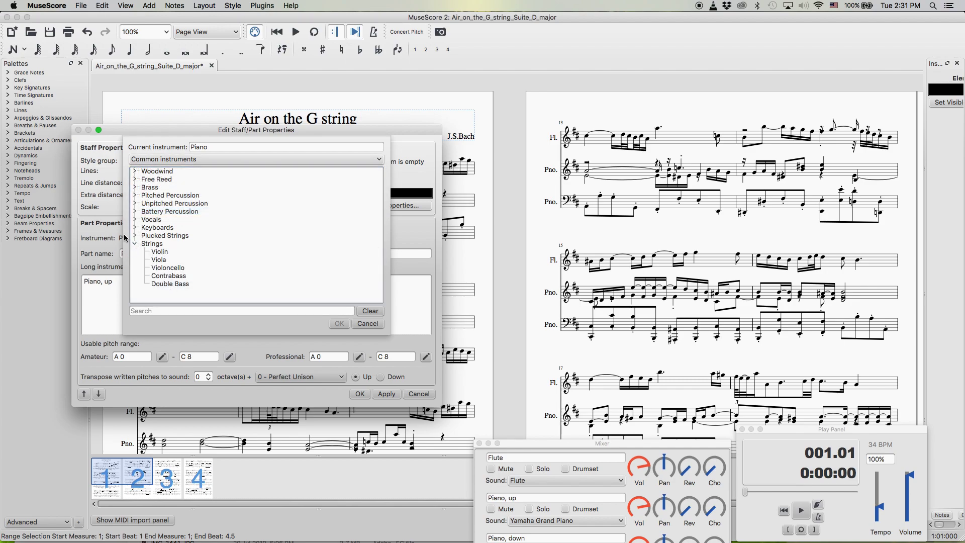
pyautogui.click(136, 244)
# - Change the "Piano, up" part's instrument to Violins from the Strings group of the orchestral instruments and accept the staff properties
pyautogui.click(151, 160)
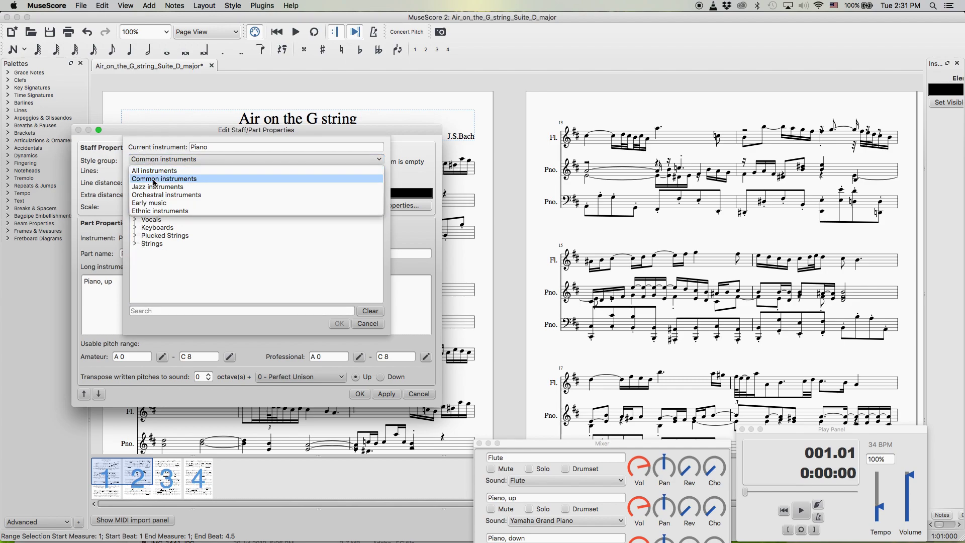
pyautogui.click(156, 195)
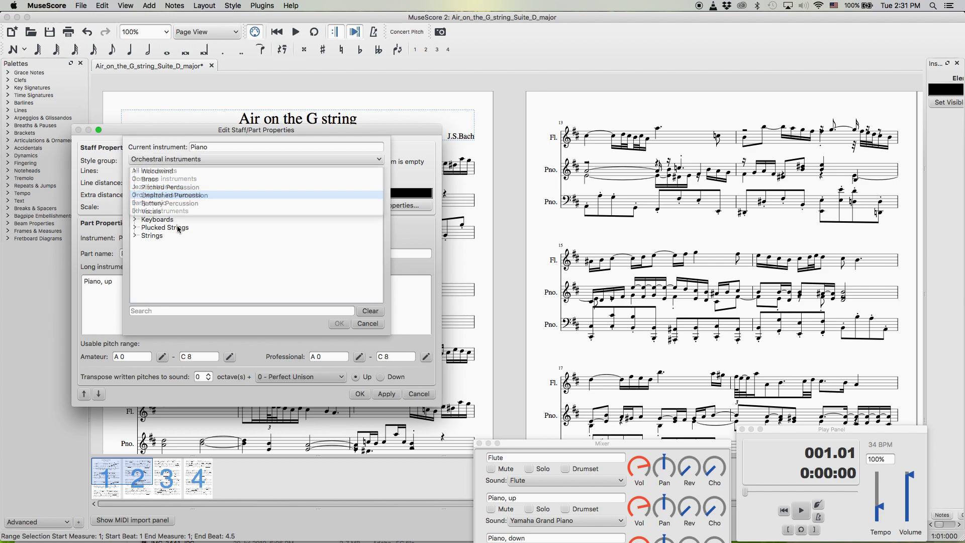
pyautogui.click(136, 236)
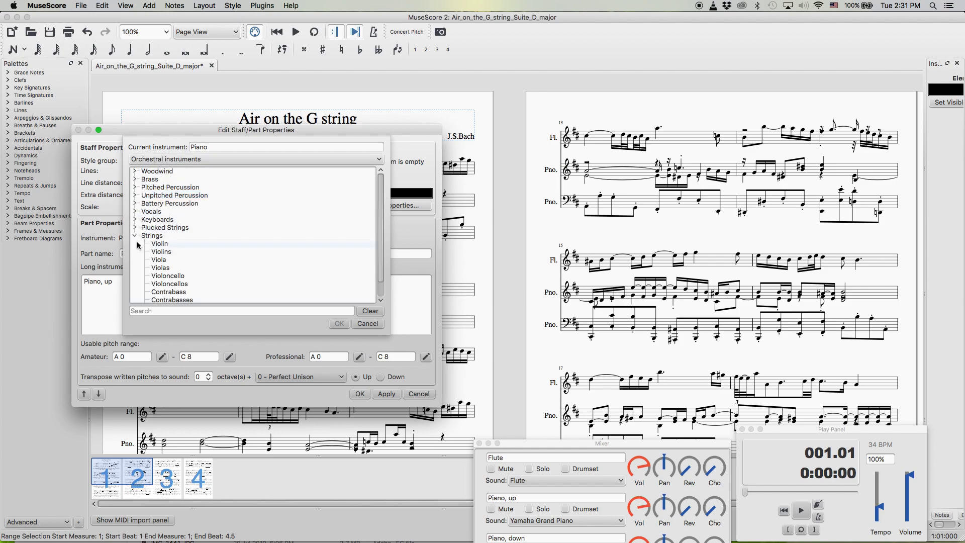
pyautogui.click(170, 253)
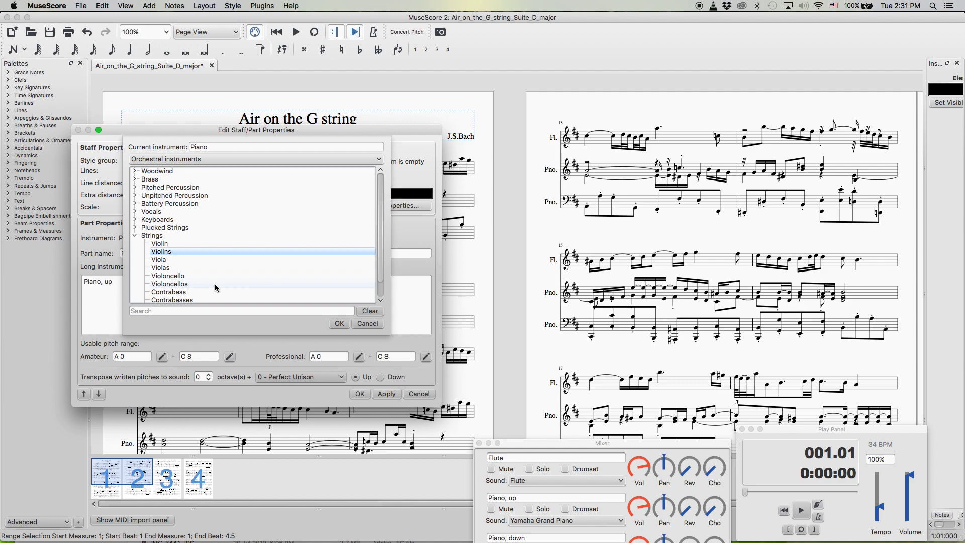
pyautogui.click(337, 325)
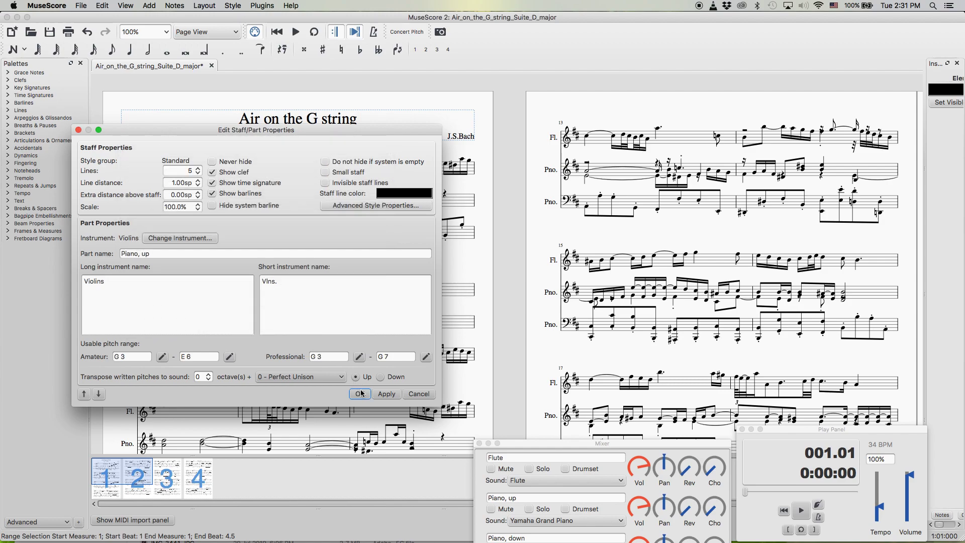
pyautogui.click(360, 394)
pyautogui.scroll(-1, 142, 196)
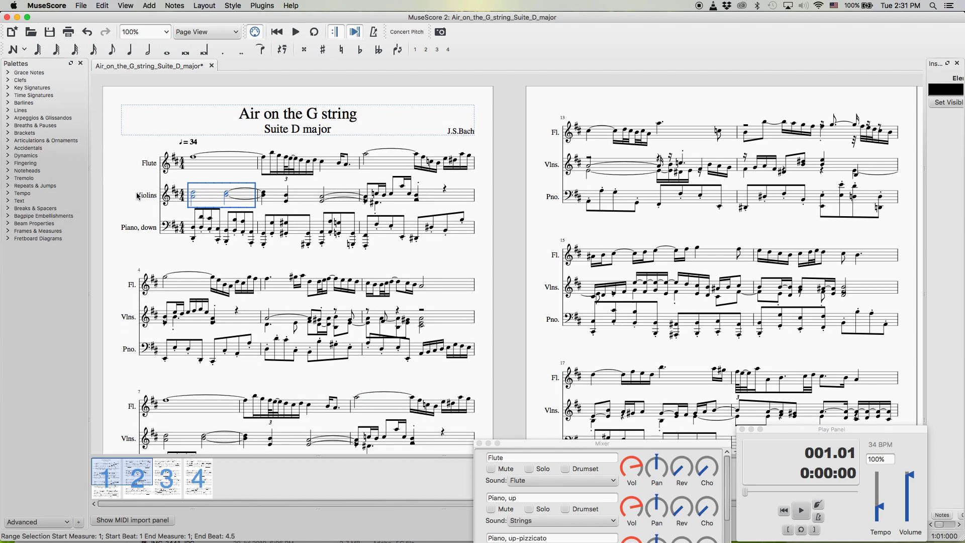
# - Open the score's Instruments dialog, check the list of staves and close it without making changes
pyautogui.click(101, 5)
pyautogui.click(131, 122)
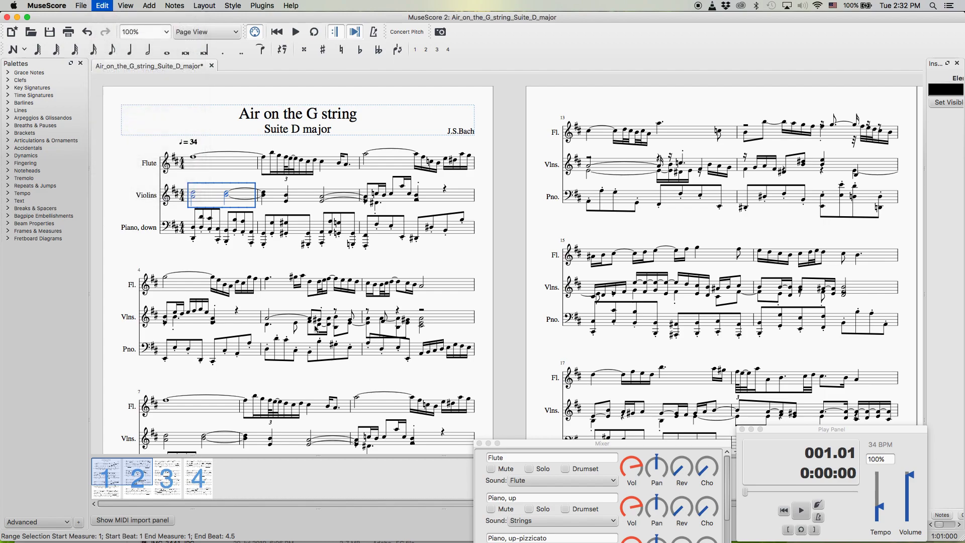
pyautogui.moveTo(315, 131); pyautogui.dragTo(255, 127)
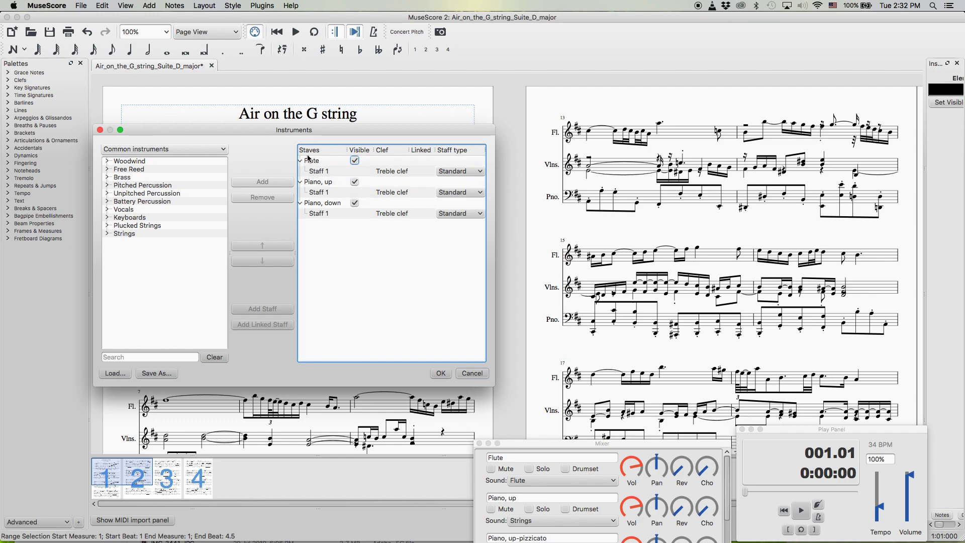
pyautogui.moveTo(303, 130); pyautogui.dragTo(385, 184)
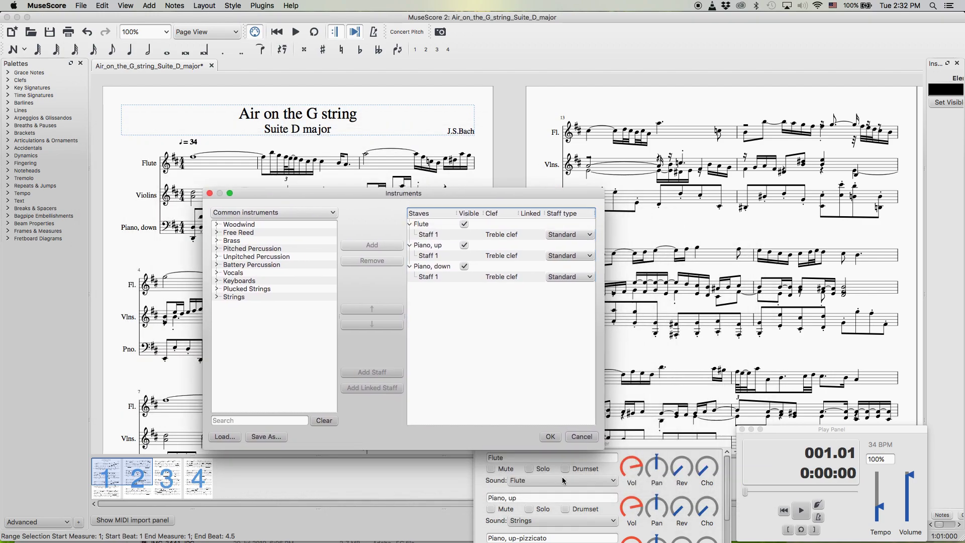
pyautogui.click(548, 437)
# - Select the first measure of the "Piano, down" staff and open its staff properties
pyautogui.click(196, 236)
pyautogui.click(182, 246)
pyautogui.click(194, 234)
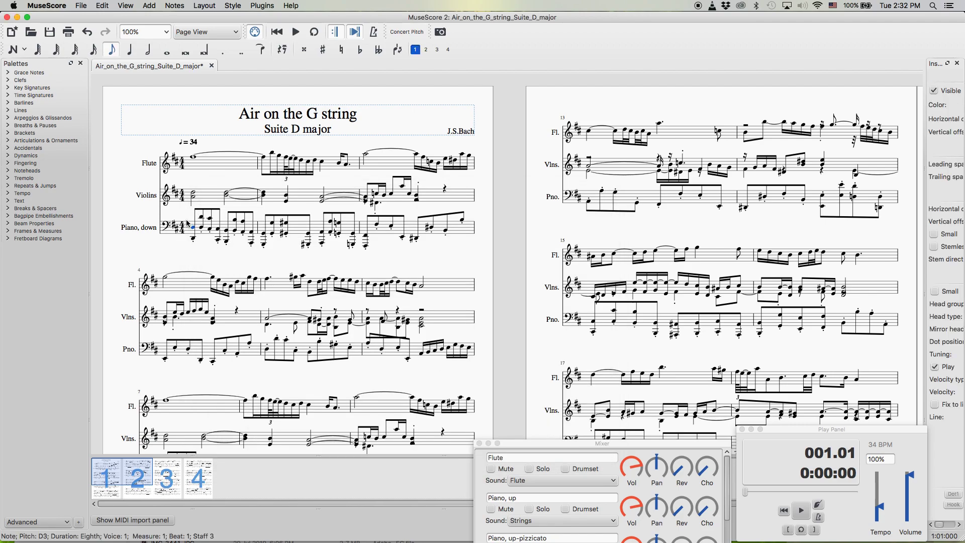
pyautogui.click(201, 235)
pyautogui.rightClick(204, 233)
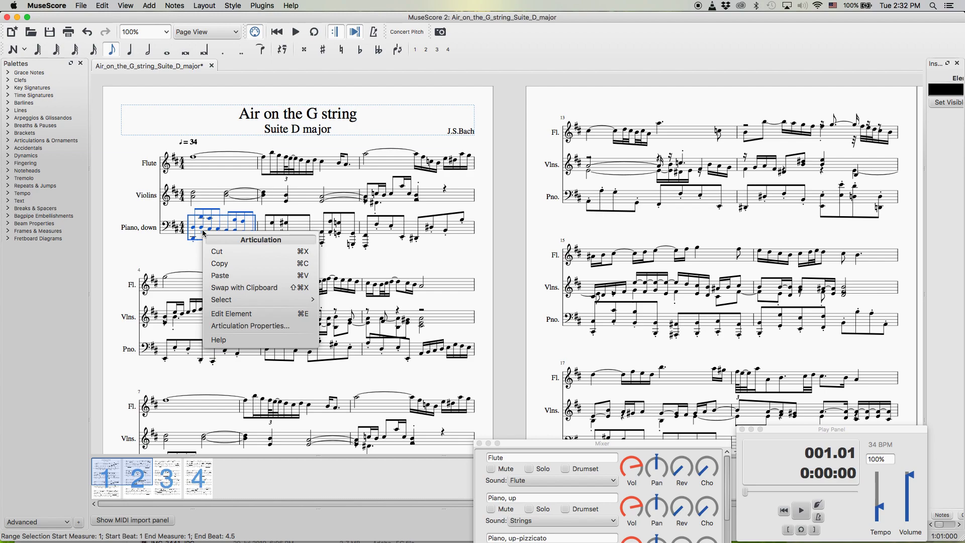
pyautogui.press('Escape')
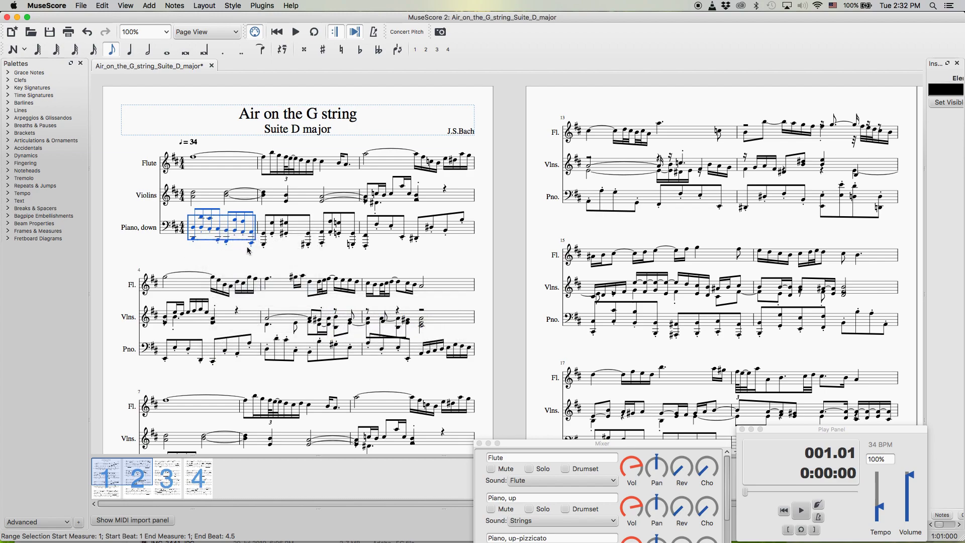
pyautogui.press('Escape')
pyautogui.click(225, 227)
pyautogui.rightClick(225, 228)
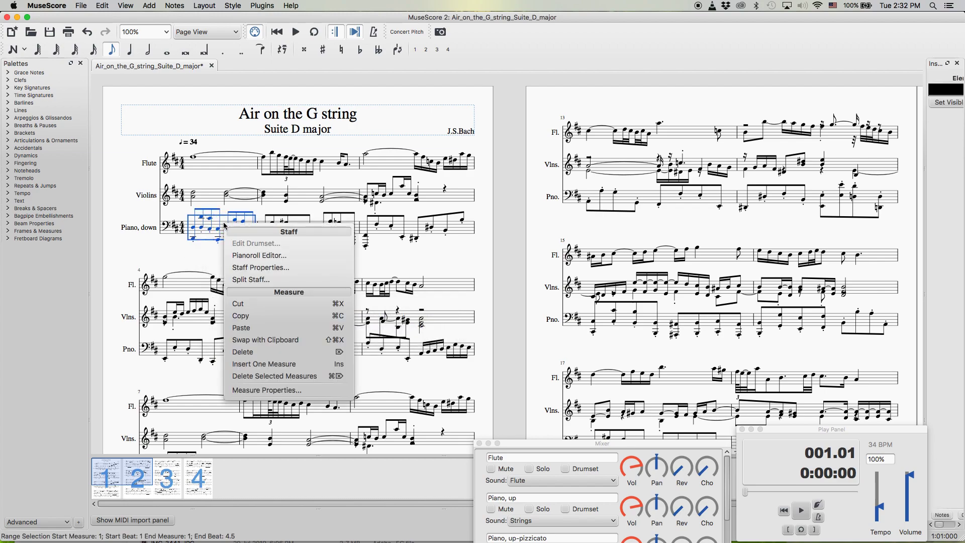
pyautogui.click(254, 268)
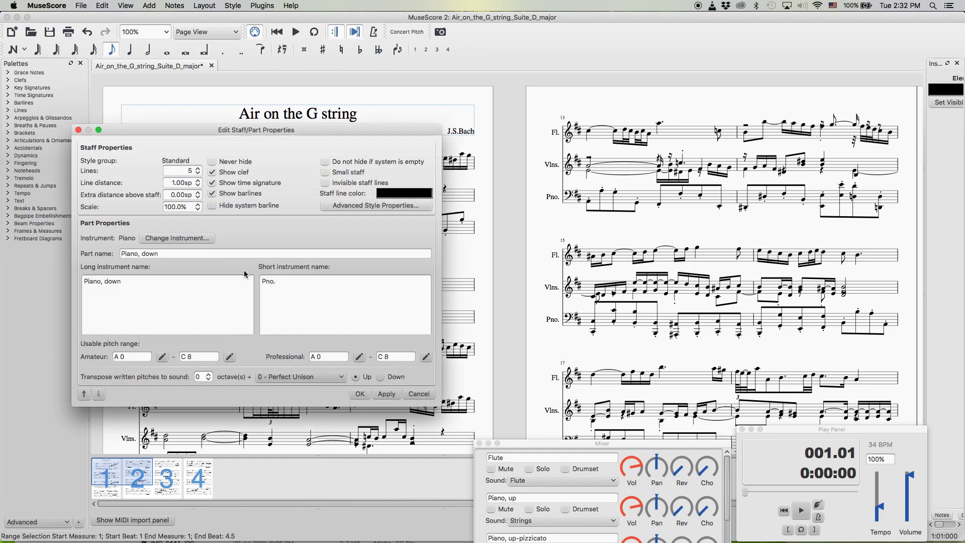
# - Change the "Piano, down" part's instrument to Contrabasses from the Strings group of the orchestral instruments, accept the staff properties and save the score
pyautogui.click(184, 240)
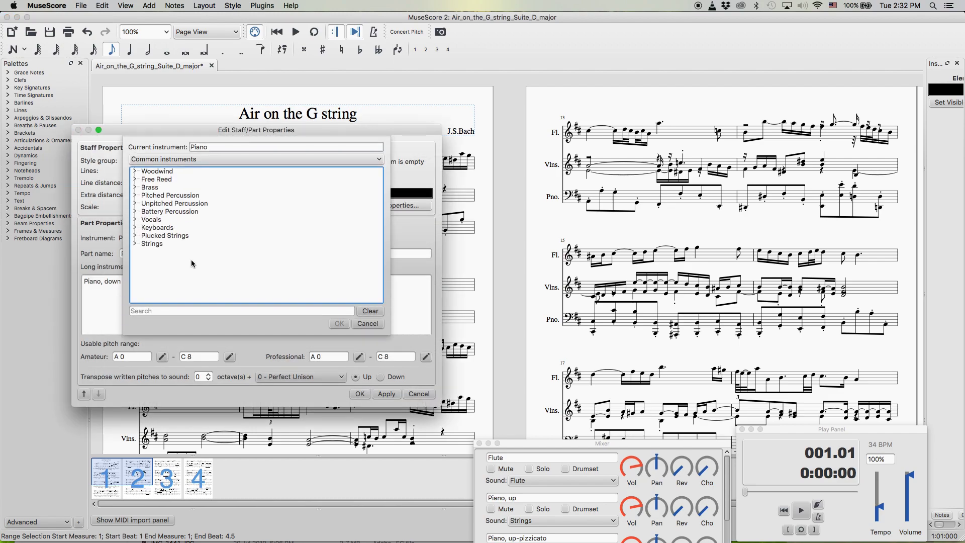
pyautogui.click(189, 160)
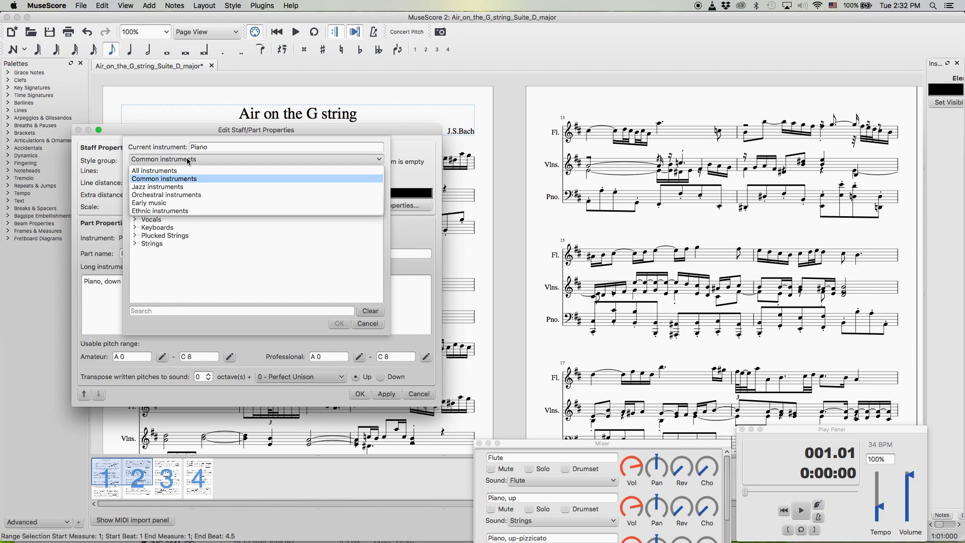
pyautogui.click(183, 197)
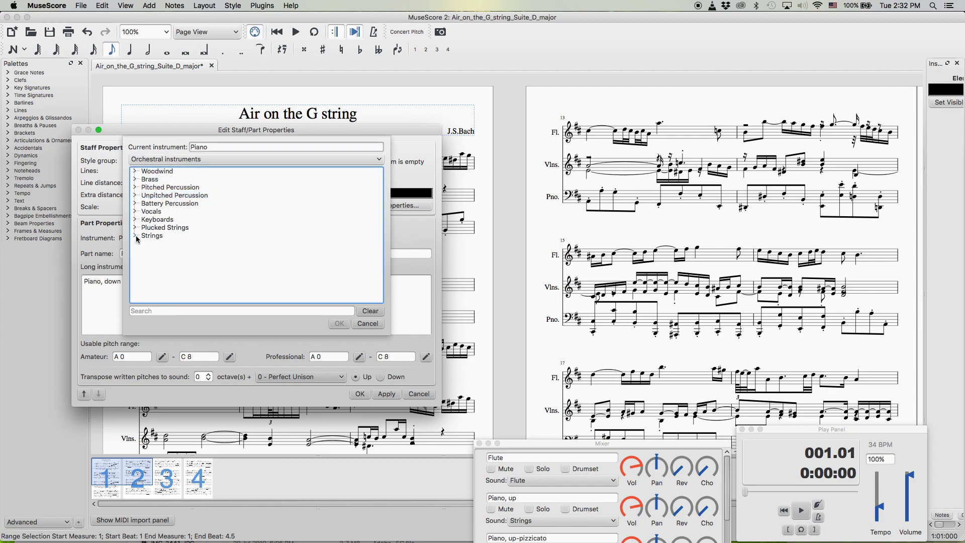
pyautogui.click(134, 235)
pyautogui.scroll(-1, 216, 238)
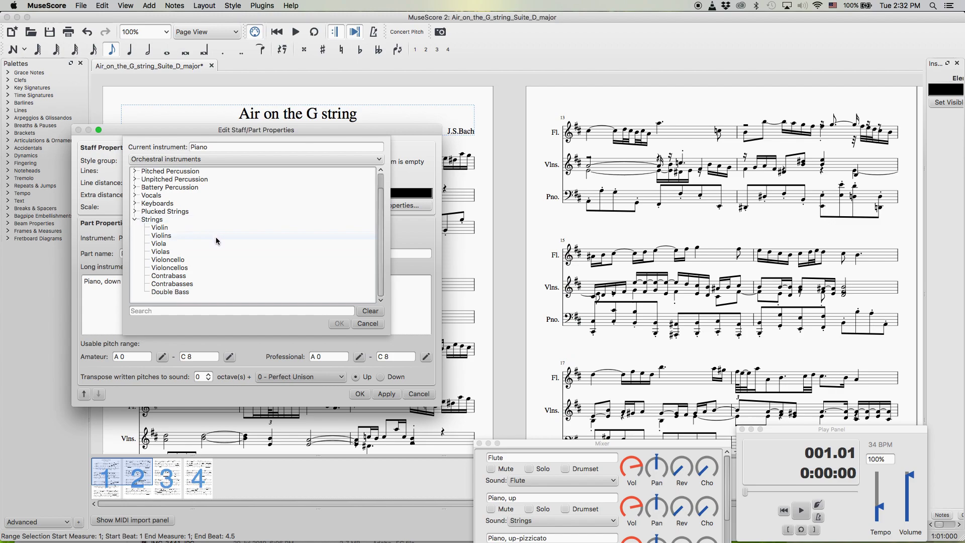
pyautogui.click(174, 284)
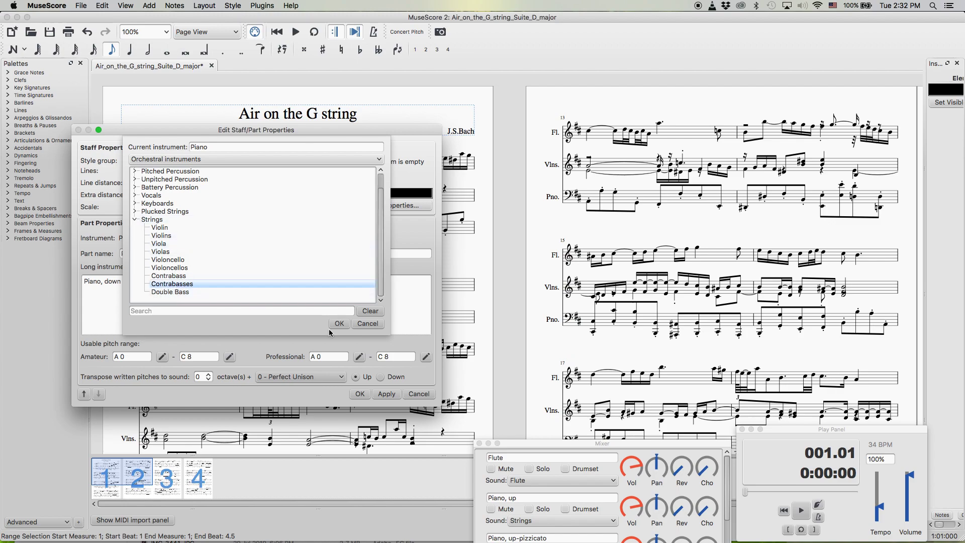
pyautogui.click(339, 323)
pyautogui.click(360, 393)
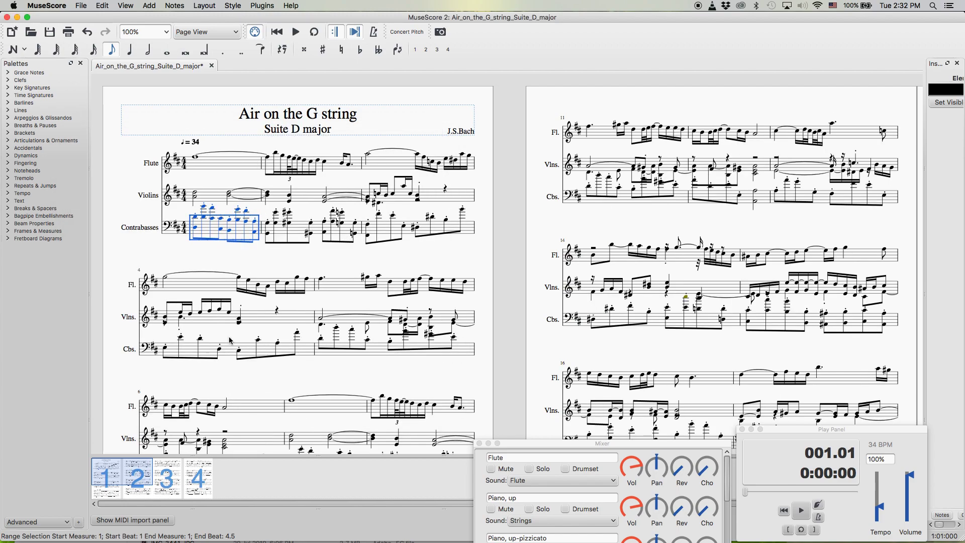
pyautogui.click(50, 31)
# - Play back the opening from the first flute note and stop during the first measure
pyautogui.scroll(-1, 130, 168)
pyautogui.click(184, 137)
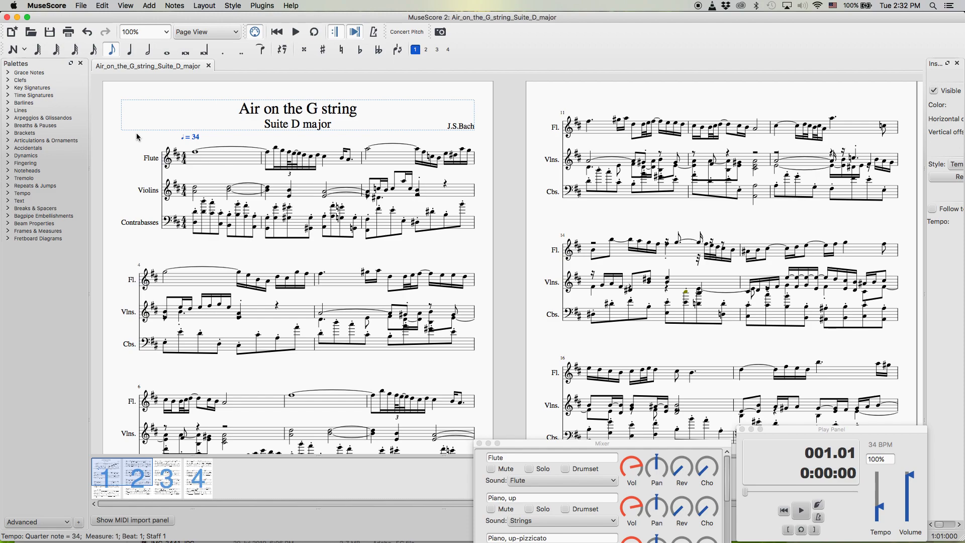
pyautogui.click(212, 144)
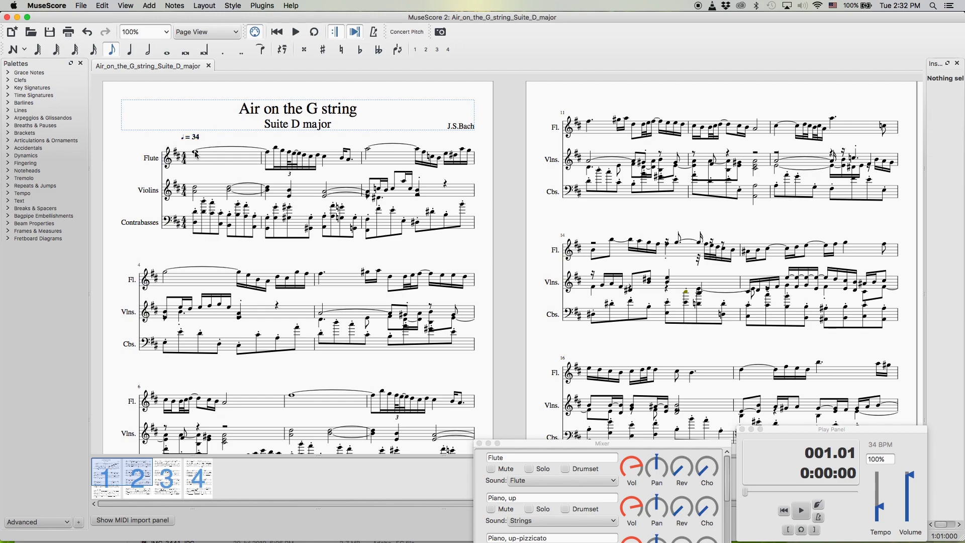
pyautogui.click(195, 150)
pyautogui.press('space')
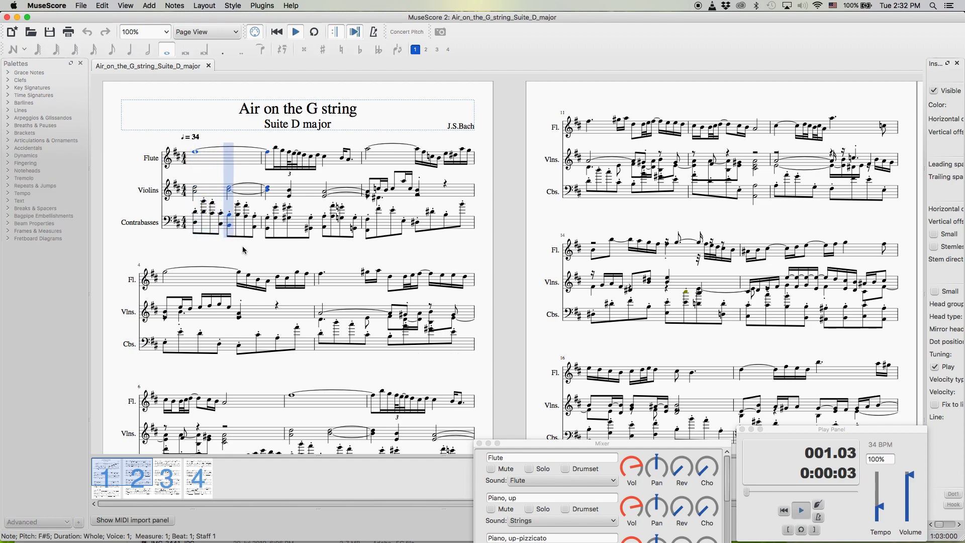
pyautogui.press('space')
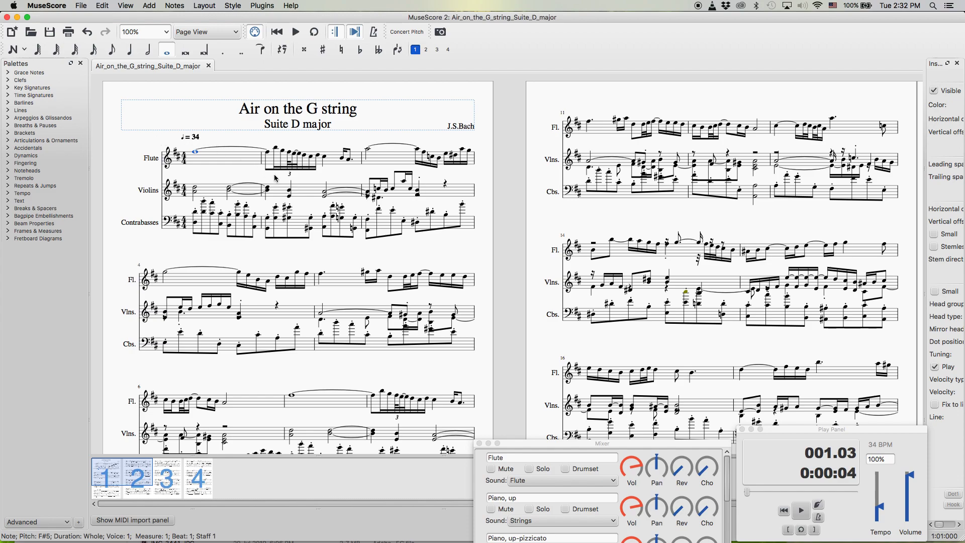
# - Delete the tempo marking above the first flute measure and add a quarter note = 80 marking from the palette to the first note
pyautogui.click(192, 138)
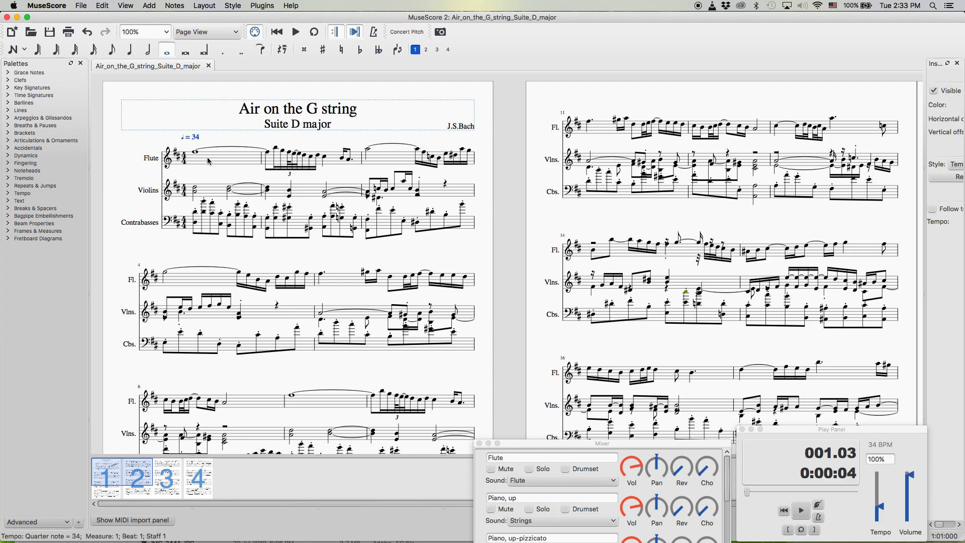
pyautogui.press('Delete')
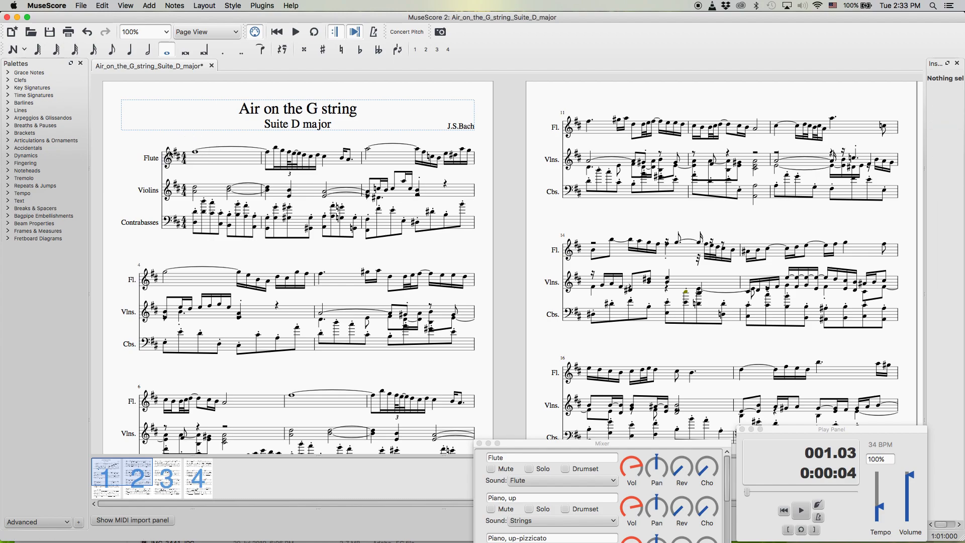
pyautogui.click(7, 194)
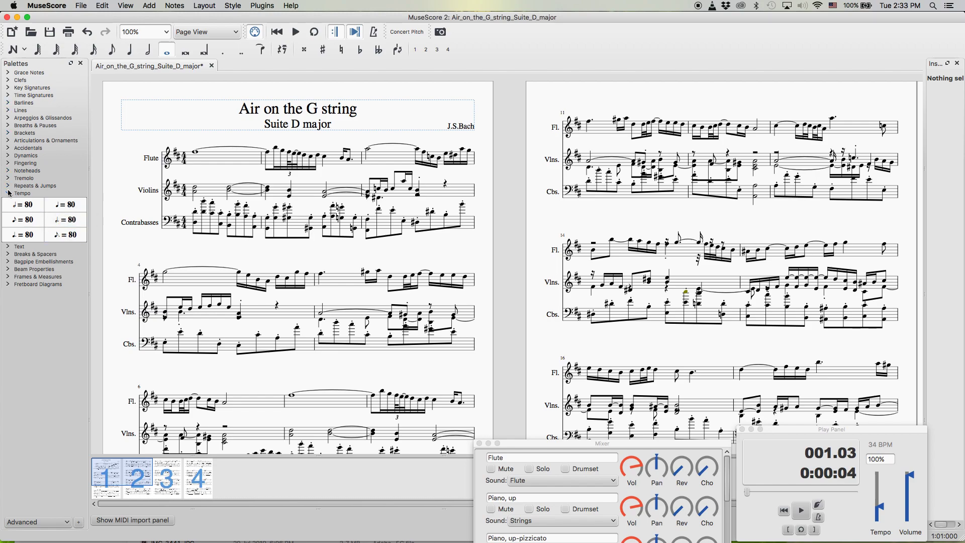
pyautogui.click(58, 208)
pyautogui.moveTo(59, 208); pyautogui.dragTo(197, 154)
# - Set the new tempo marking above the first flute measure to quarter note = 30
pyautogui.doubleClick(196, 139)
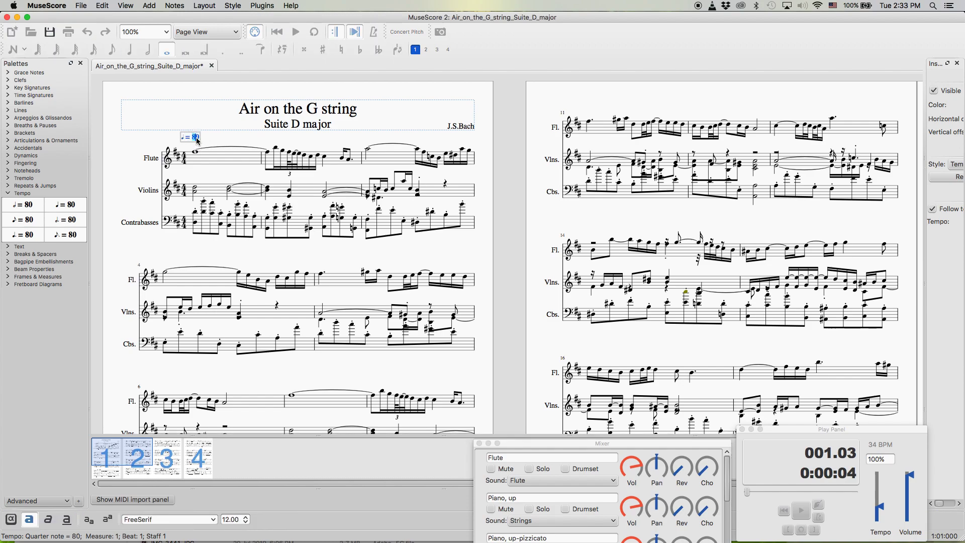
pyautogui.write('30')
pyautogui.click(211, 133)
pyautogui.click(193, 139)
# - Play back the score from the selected first flute measure, stop in measure 2 and clear the selection
pyautogui.click(197, 158)
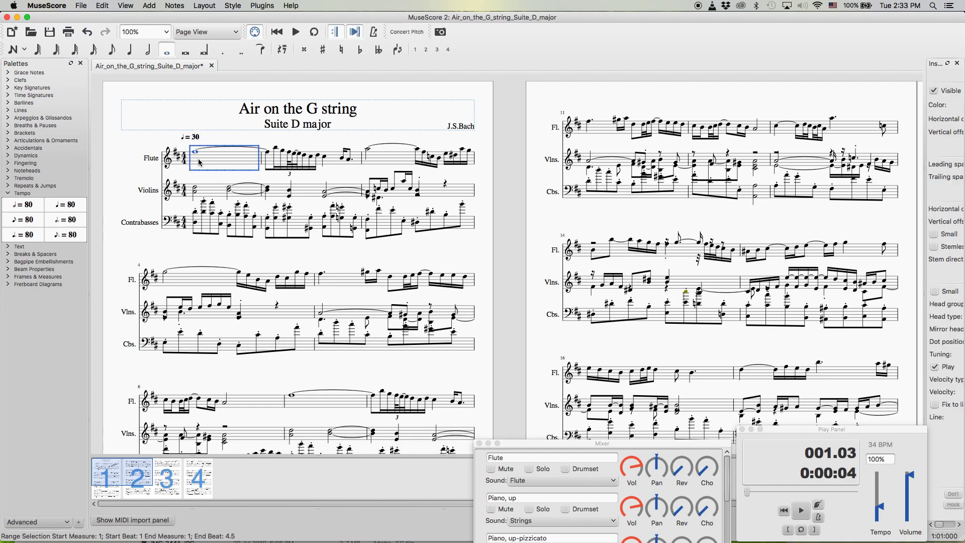
pyautogui.press('space')
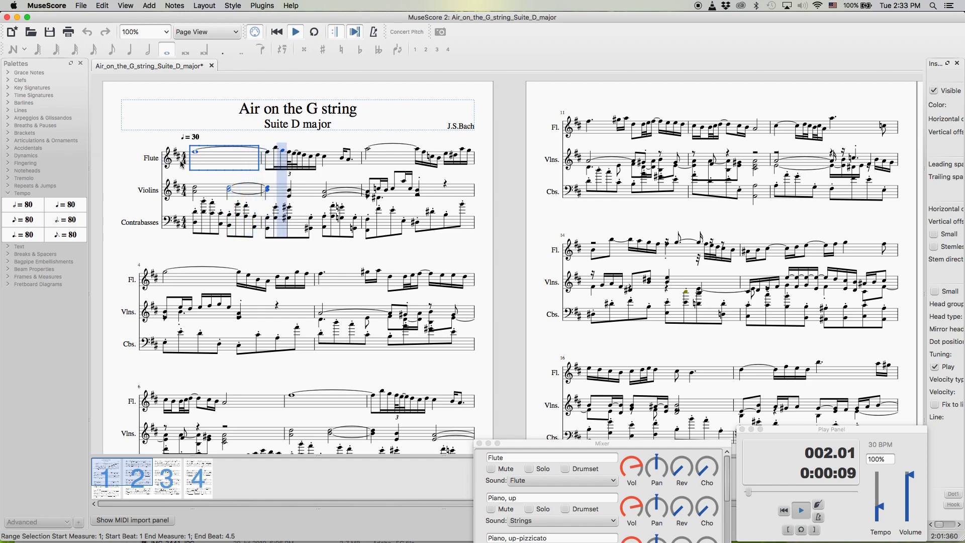
pyautogui.press('space')
pyautogui.press('Escape')
# - Set the tempo marking above the first flute measure to quarter note = 40 and save the score
pyautogui.doubleClick(198, 138)
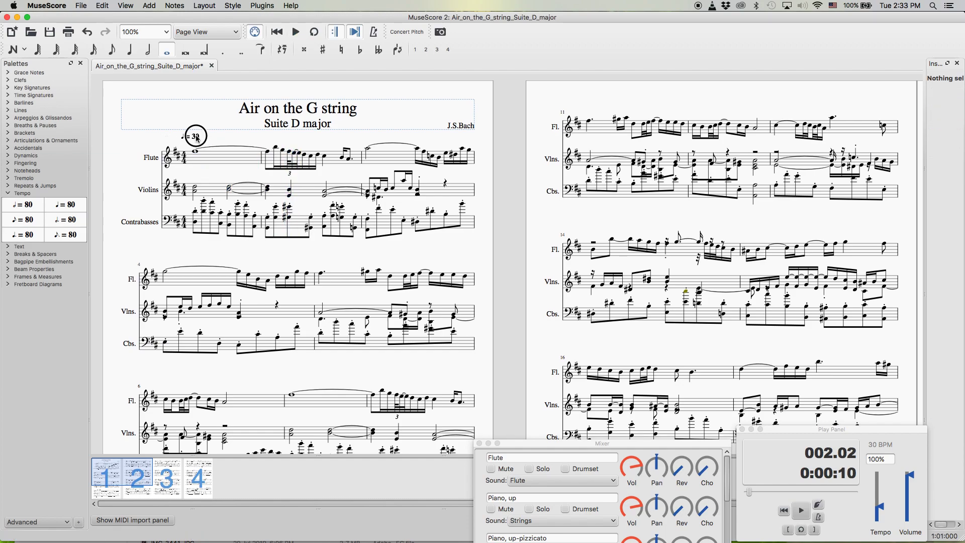
pyautogui.doubleClick(196, 136)
pyautogui.write('40')
pyautogui.press('Escape')
pyautogui.press('Escape')
pyautogui.press('super+s')
# - Play back briefly from the first flute note, stop and clear the selection
pyautogui.click(196, 152)
pyautogui.press('space')
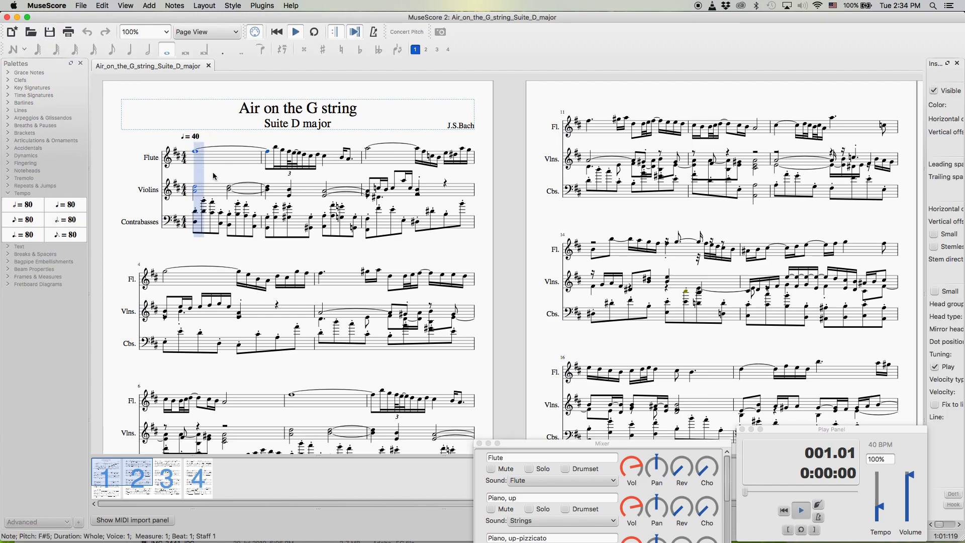
pyautogui.press('space')
pyautogui.press('Escape')
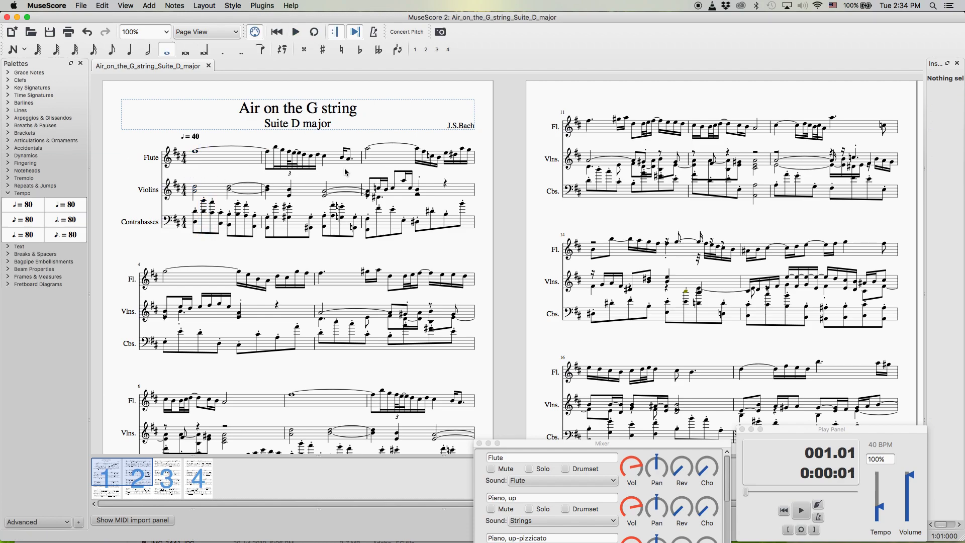
# - Play back the score from the flute's sixteenth note on beat 4 of measure 3 and stop at measure 4
pyautogui.scroll(-1, 353, 155)
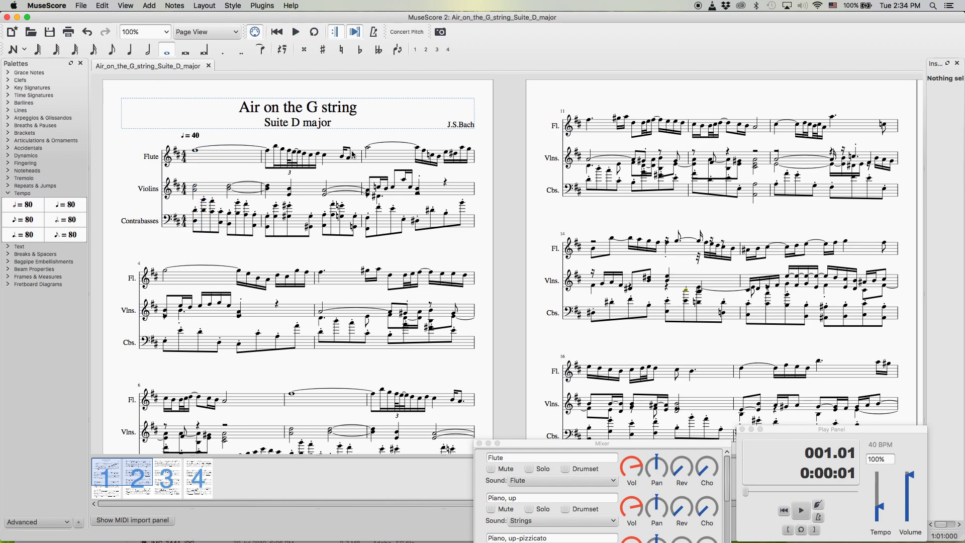
pyautogui.click(381, 159)
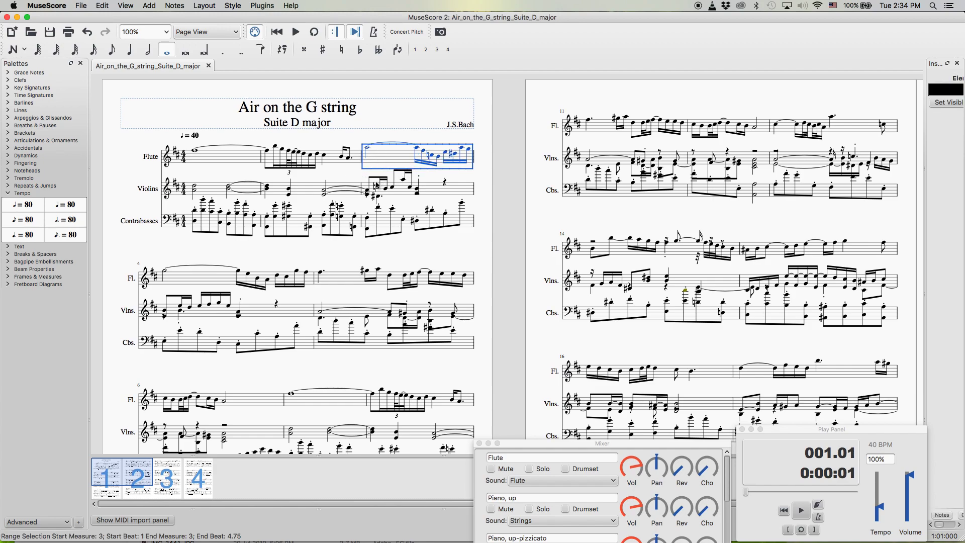
pyautogui.press('Escape')
pyautogui.click(446, 153)
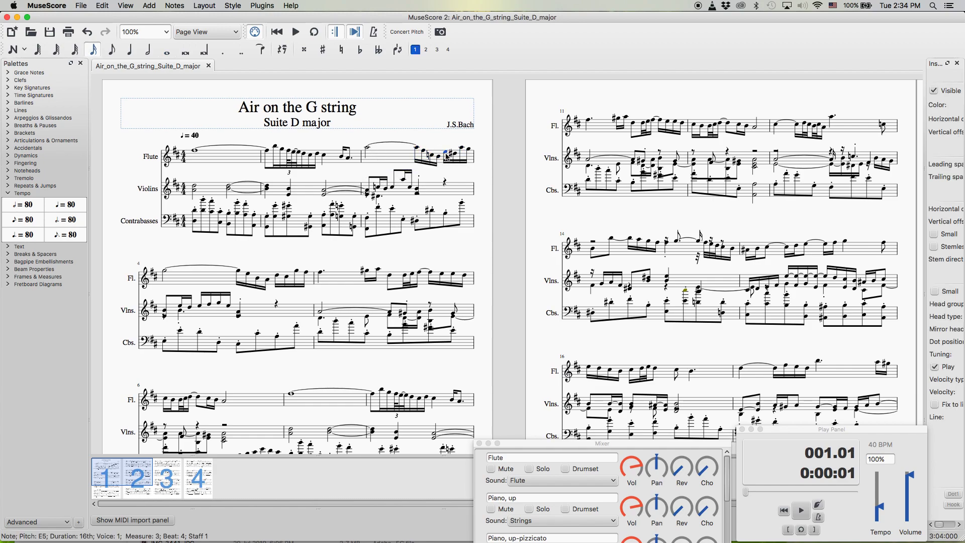
pyautogui.press('space')
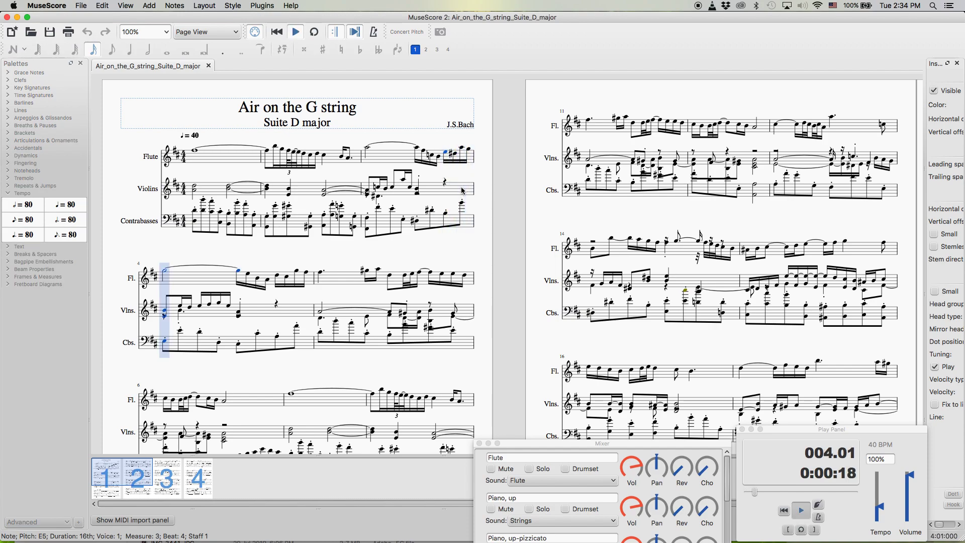
pyautogui.press('space')
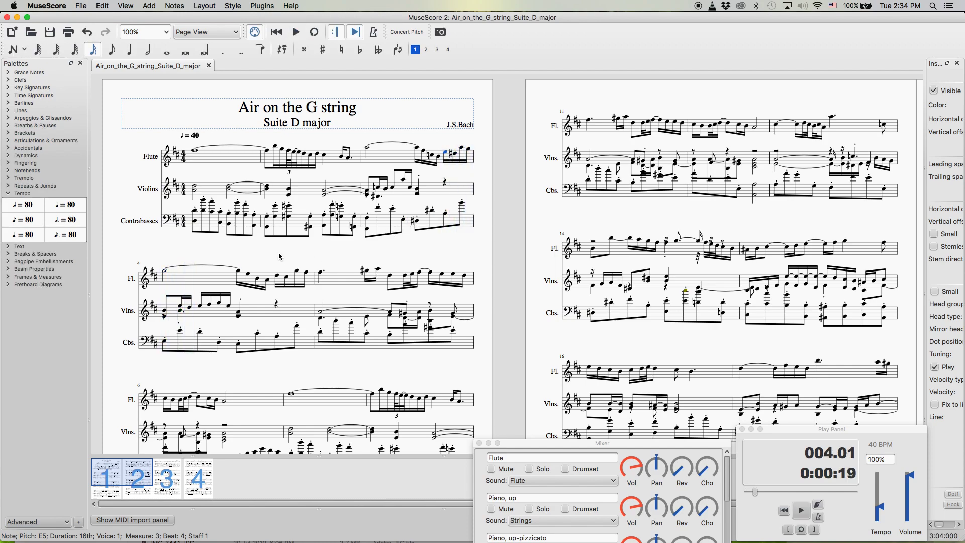
# - Rewind the score to the start, play back the first measure and stop
pyautogui.click(278, 32)
pyautogui.click(296, 33)
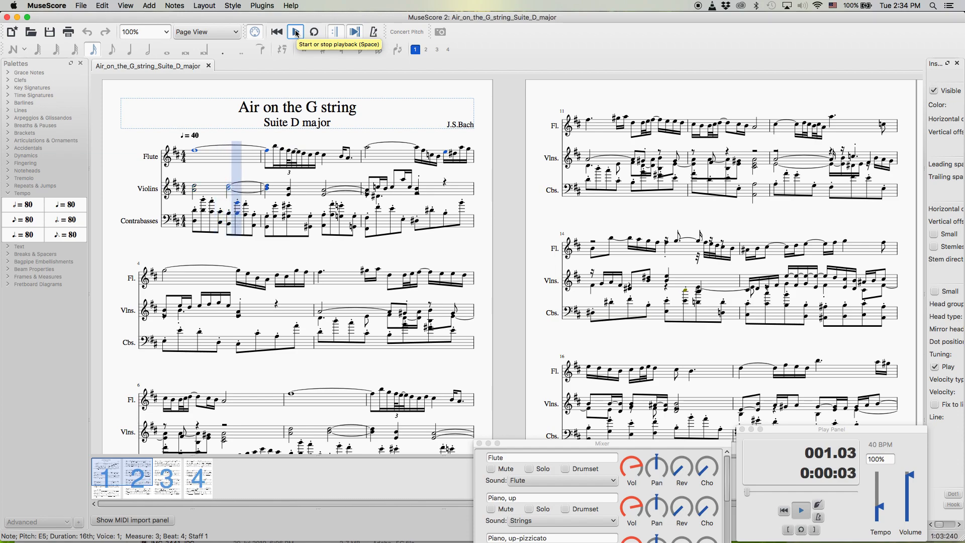
pyautogui.click(296, 33)
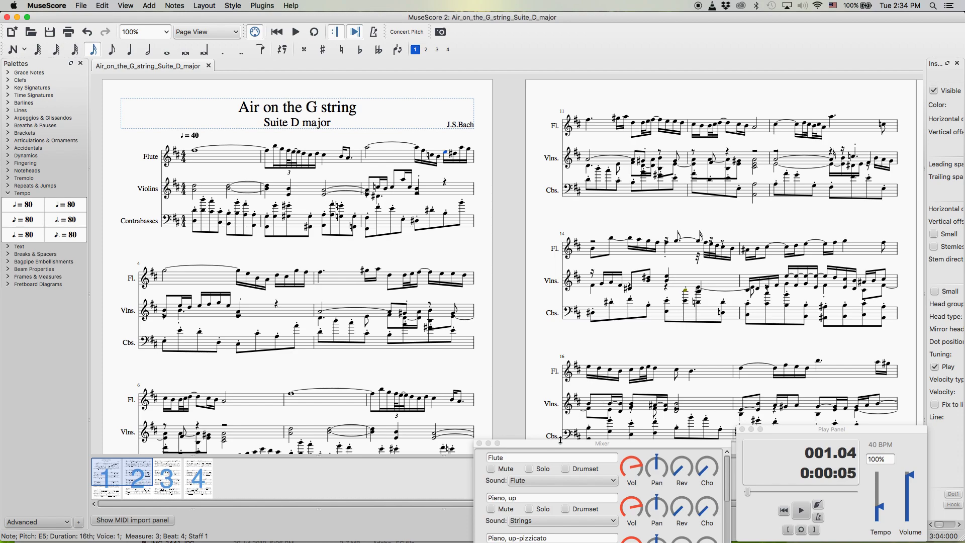
# - Move the Mixer window slightly and mute the Flute channel
pyautogui.moveTo(559, 446); pyautogui.dragTo(529, 431)
pyautogui.click(485, 441)
pyautogui.click(485, 371)
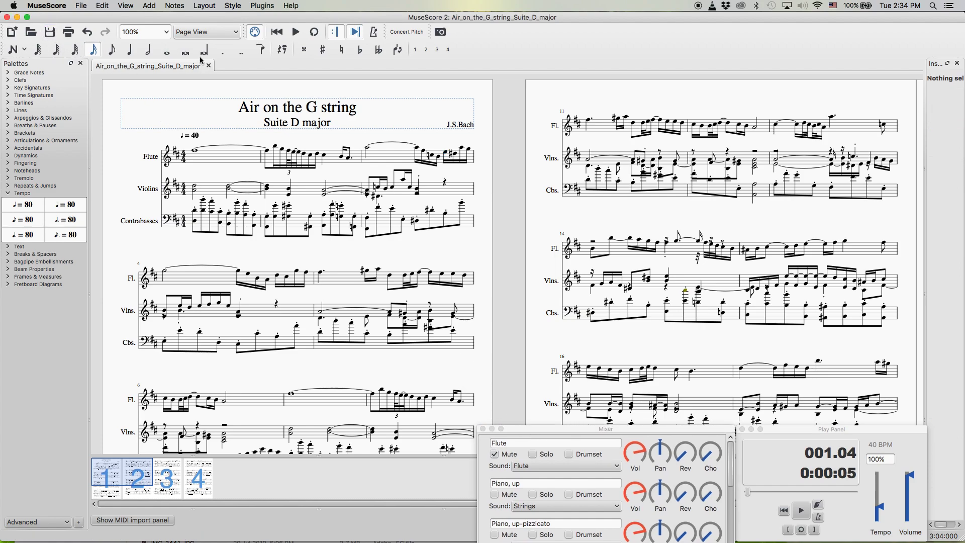
# - Hide the "Piano, up" and "Piano, down" parts in the score's Instruments dialog and accept the change
pyautogui.click(103, 6)
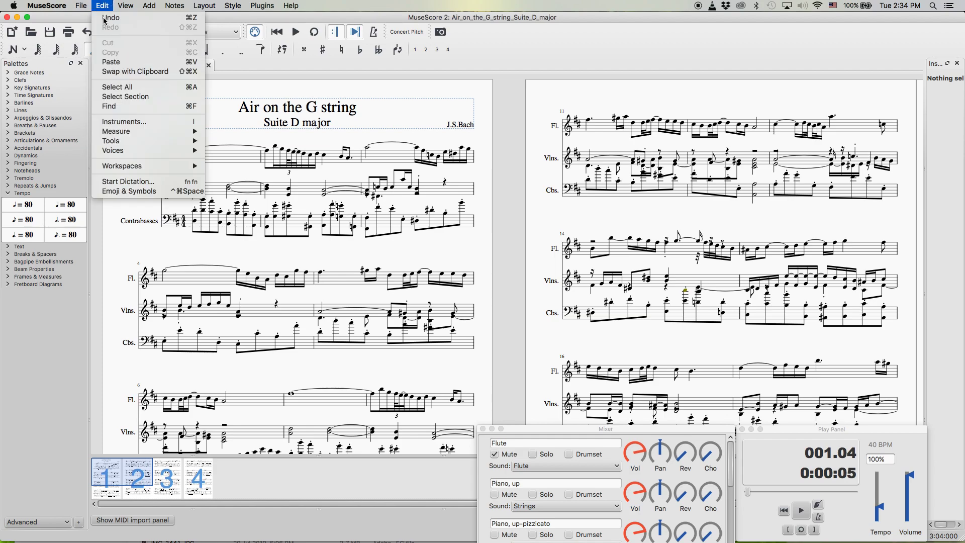
pyautogui.click(130, 124)
pyautogui.moveTo(335, 193); pyautogui.dragTo(249, 155)
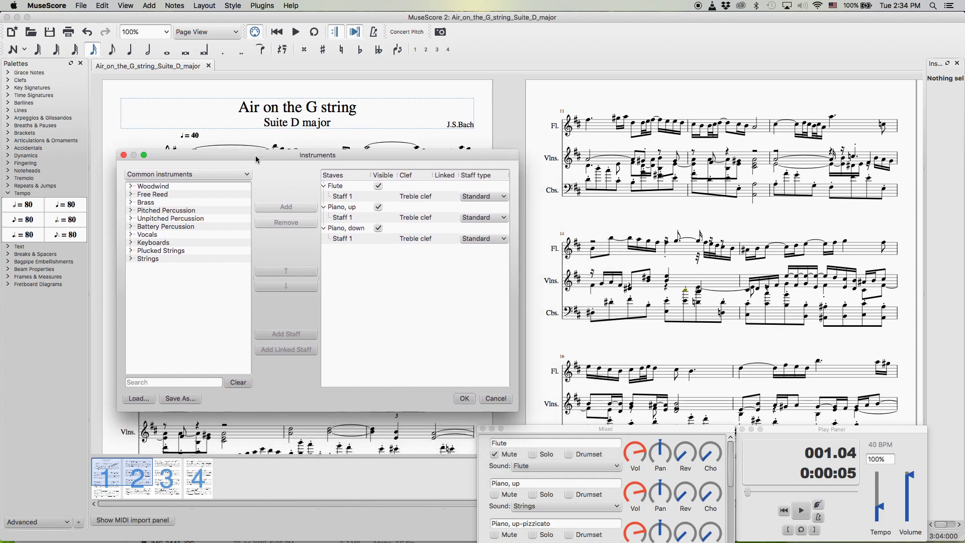
pyautogui.click(378, 206)
pyautogui.click(378, 228)
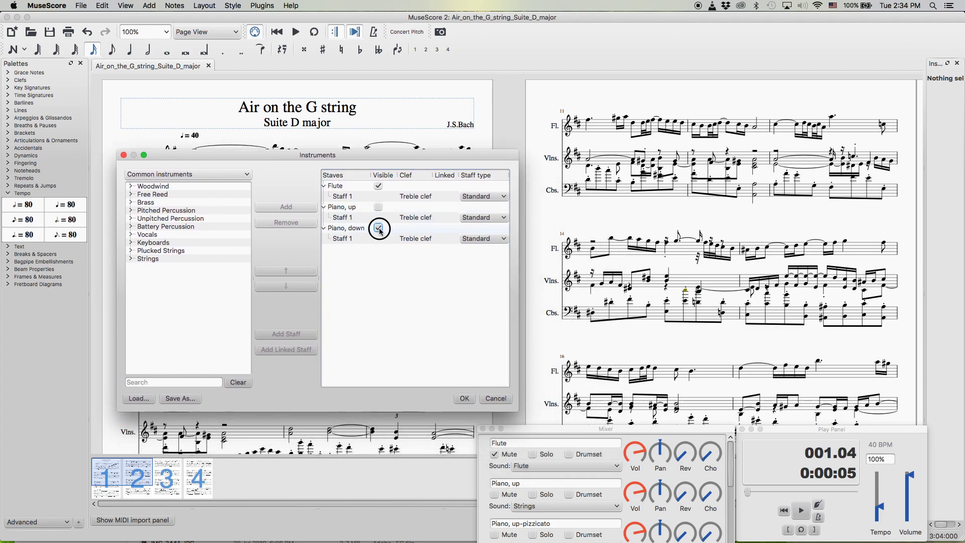
pyautogui.moveTo(383, 157); pyautogui.dragTo(402, 156)
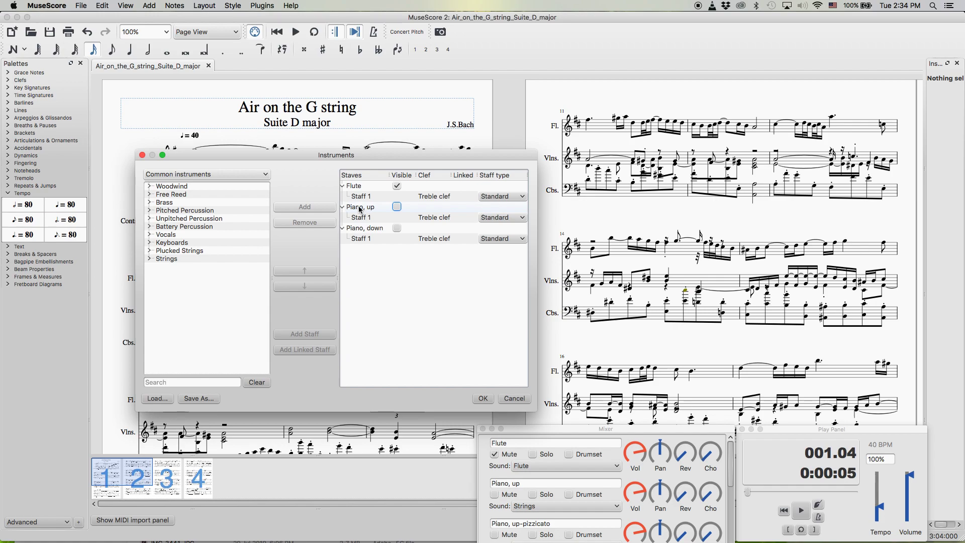
pyautogui.moveTo(289, 156); pyautogui.dragTo(387, 159)
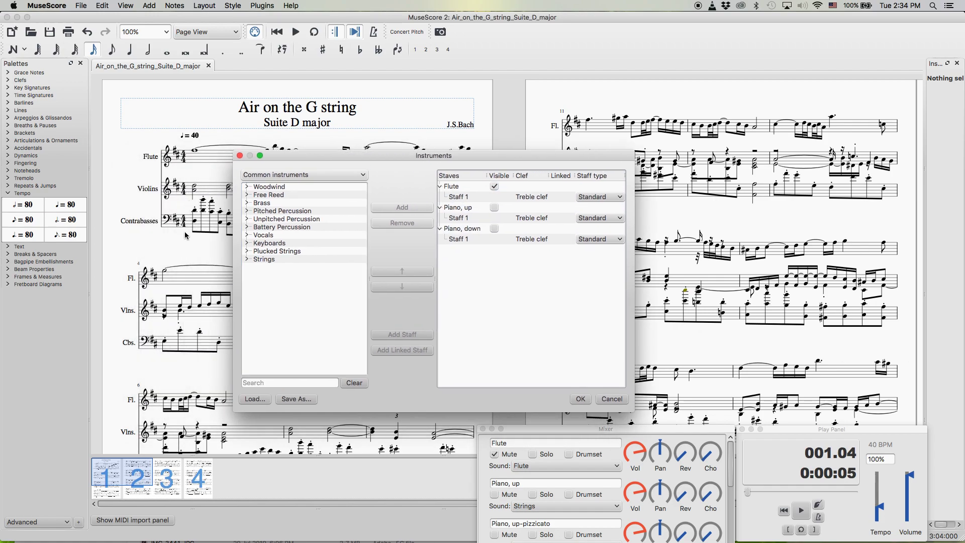
pyautogui.moveTo(397, 156); pyautogui.dragTo(390, 155)
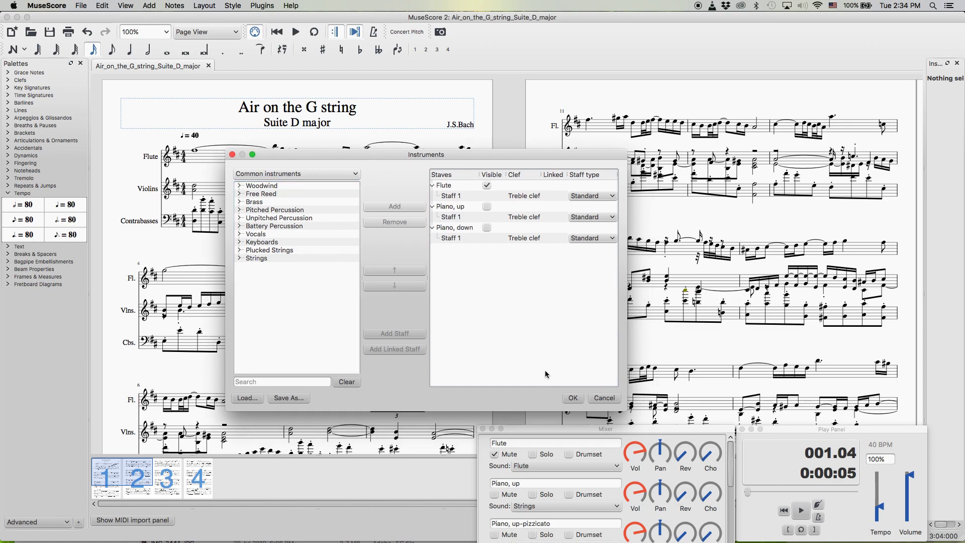
pyautogui.moveTo(480, 155); pyautogui.dragTo(446, 150)
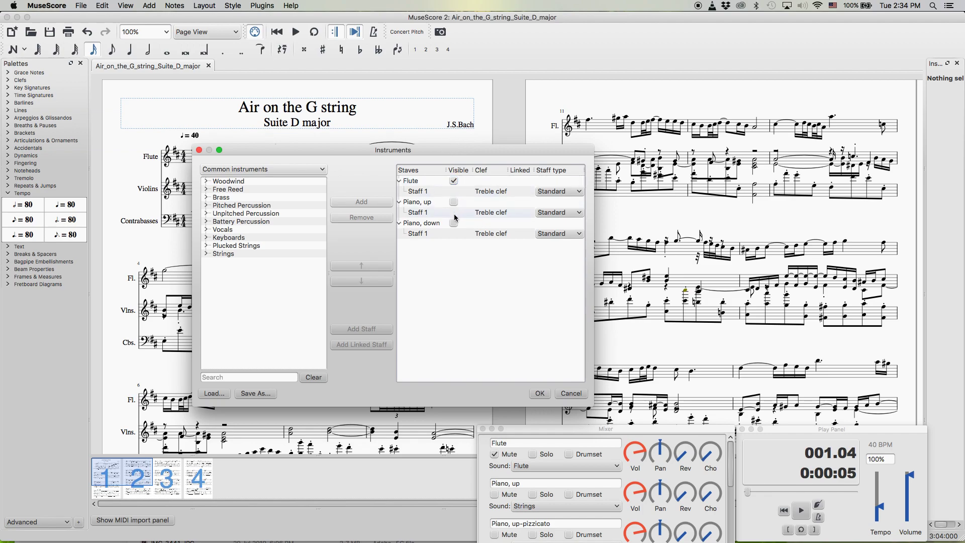
pyautogui.click(539, 394)
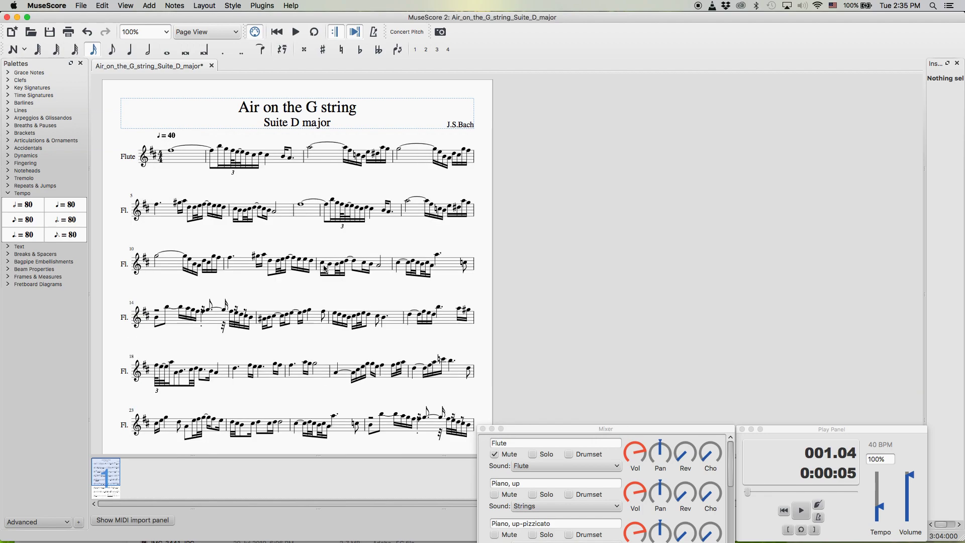
# - Look over the flute-only score from start to end and save it
pyautogui.scroll(-5, 285, 287)
pyautogui.scroll(-4, 285, 287)
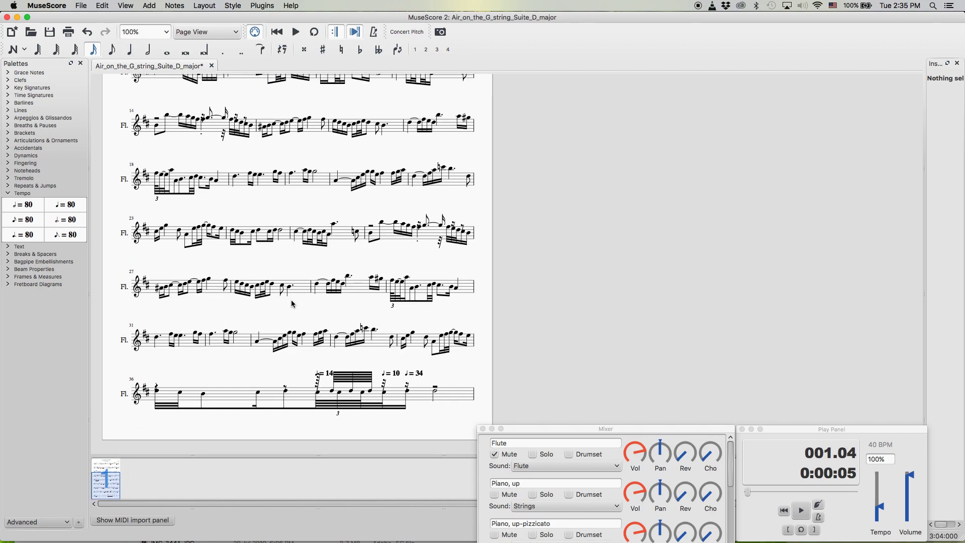
pyautogui.scroll(3, 324, 343)
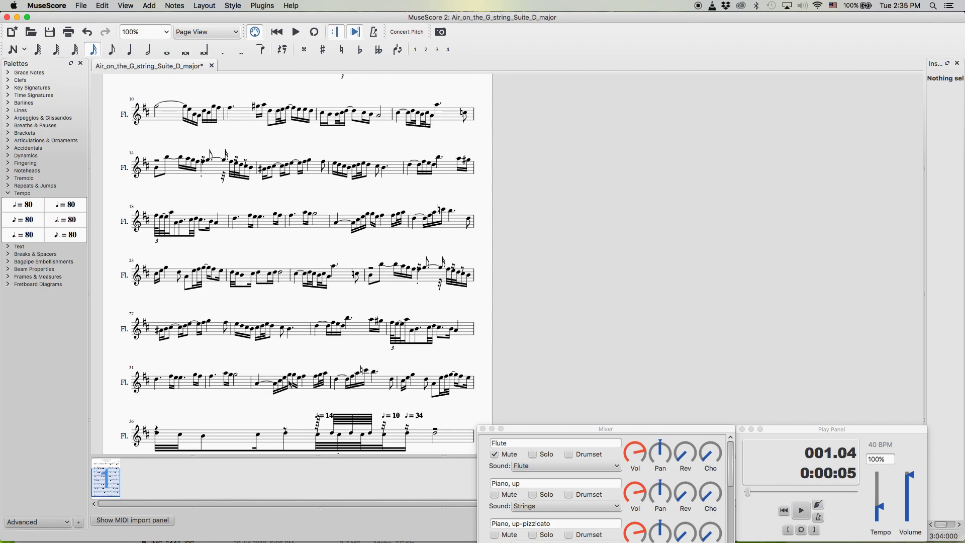
pyautogui.scroll(6, 291, 382)
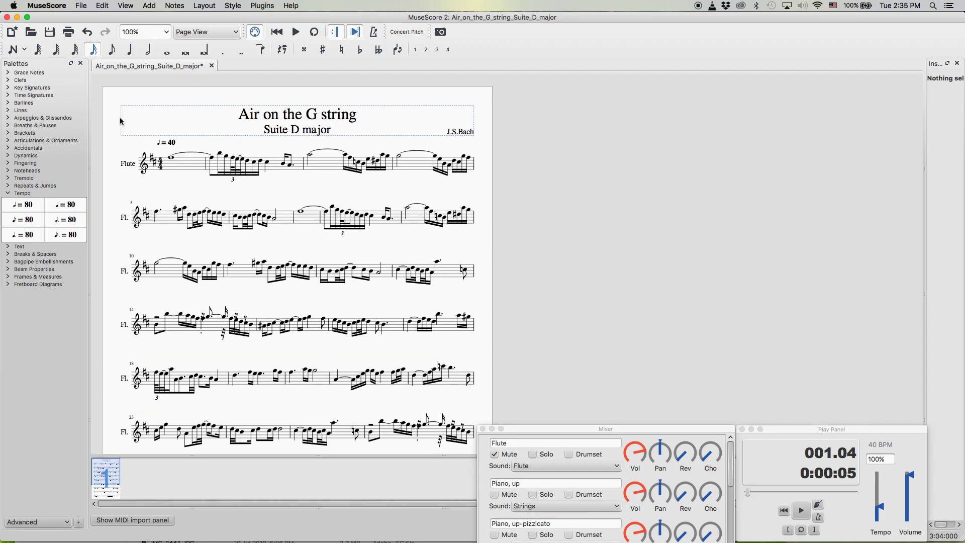
pyautogui.click(49, 31)
# - Make the "Piano, up" and "Piano, down" parts visible again in the score's Instruments dialog
pyautogui.click(103, 6)
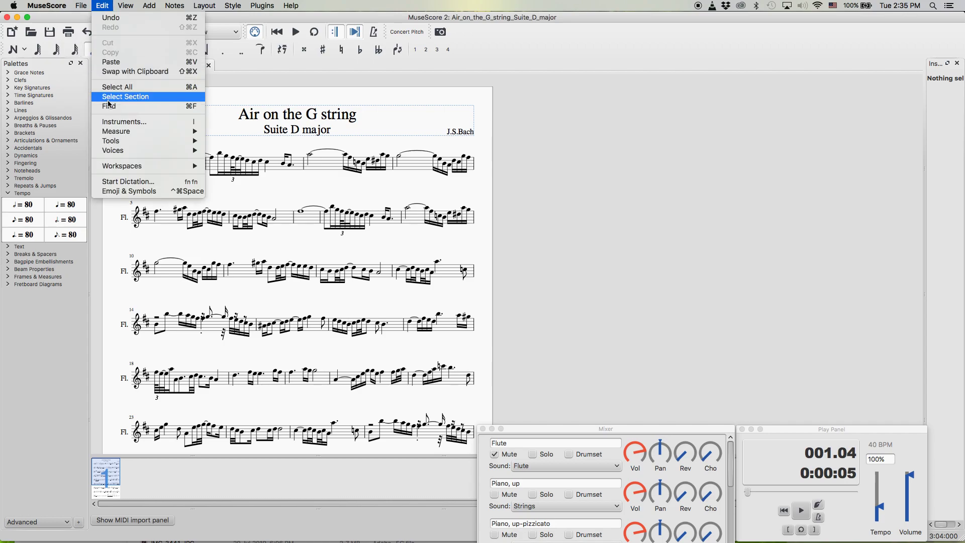
pyautogui.click(121, 121)
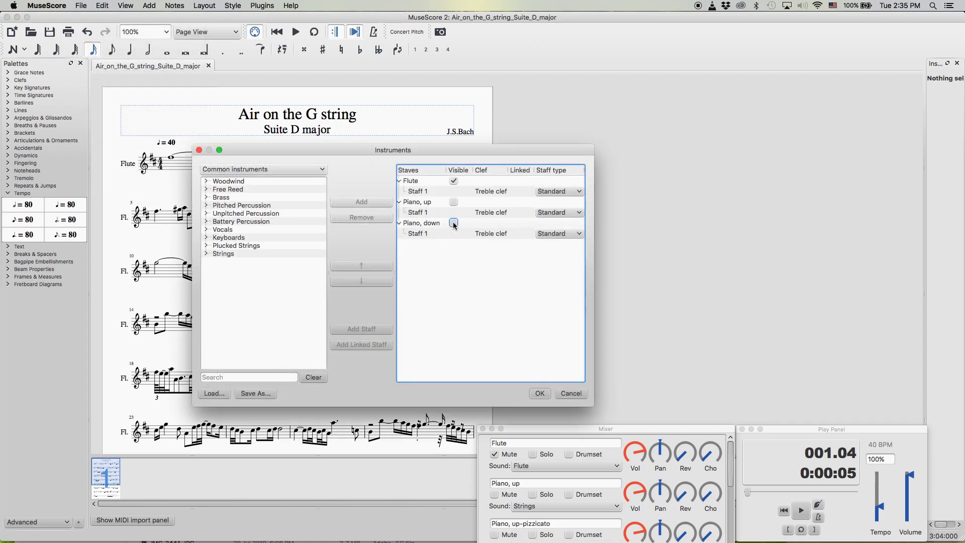
pyautogui.click(540, 393)
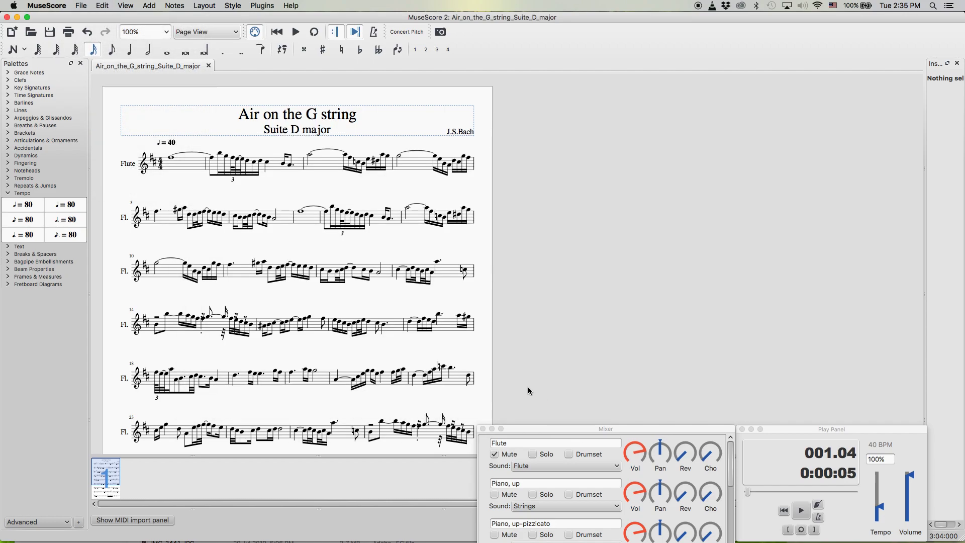
# - Hide the "Piano, up" and "Piano, down" parts in the Instruments dialog so only the Flute is displayed
pyautogui.click(106, 6)
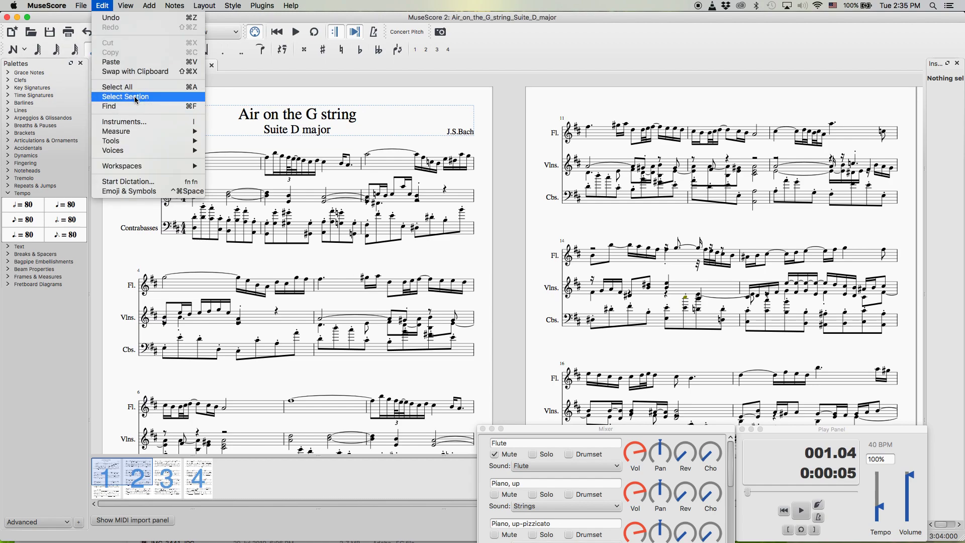
pyautogui.click(126, 122)
pyautogui.click(453, 201)
pyautogui.click(454, 222)
pyautogui.click(540, 393)
# - Save the score and put a final barline at the end of measure 36
pyautogui.scroll(-10, 303, 211)
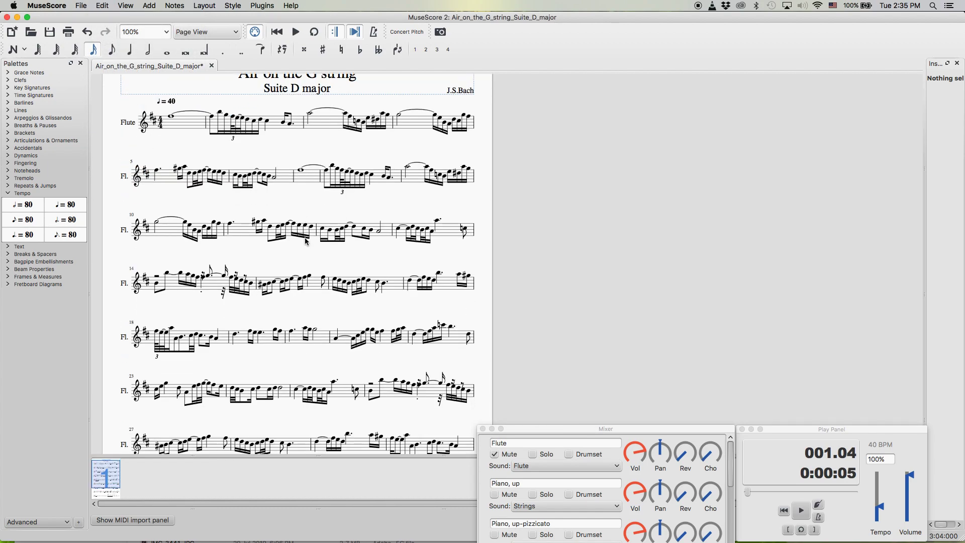
pyautogui.scroll(5, 302, 309)
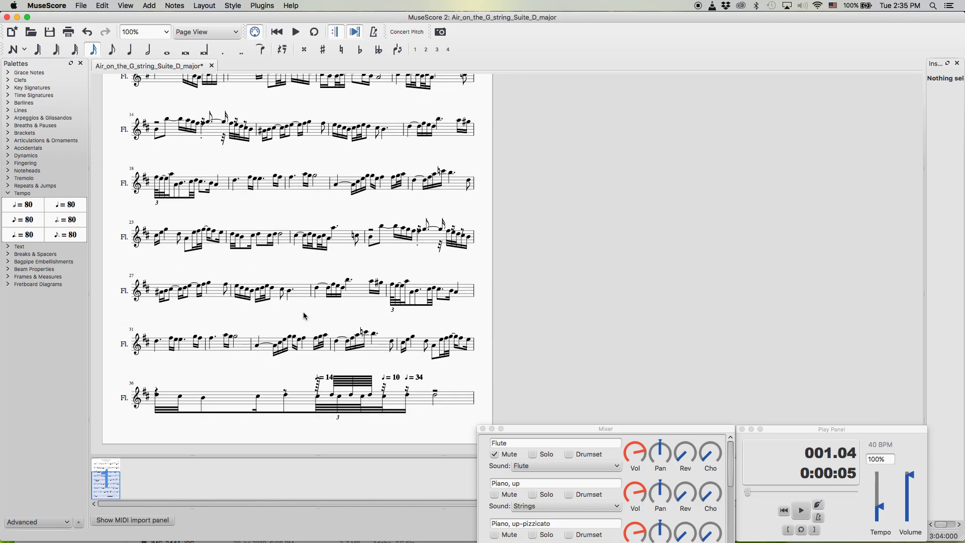
pyautogui.click(16, 194)
pyautogui.click(49, 31)
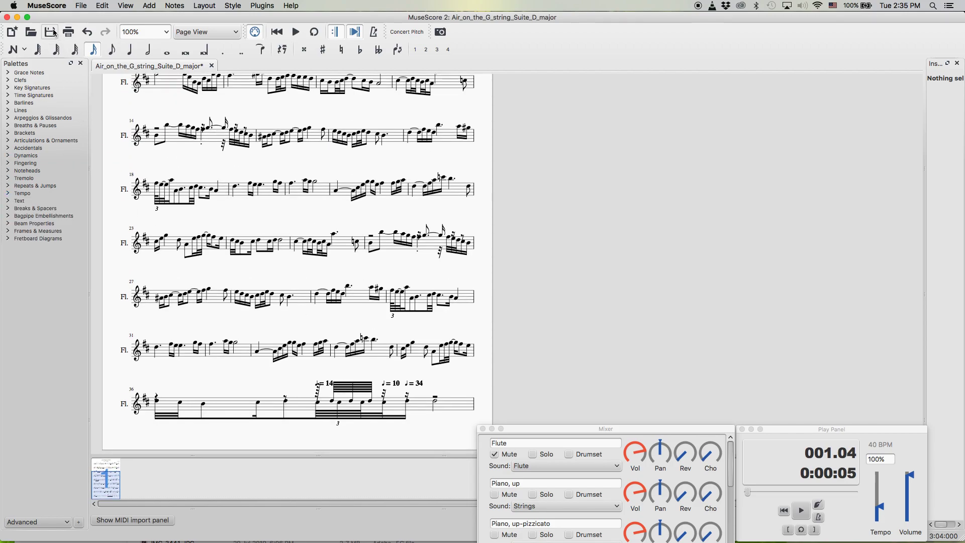
pyautogui.click(9, 107)
pyautogui.moveTo(75, 117); pyautogui.dragTo(474, 405)
# - Delete the tempo marks of 34, 10 and 14 above the flute staff in measure 36
pyautogui.click(415, 385)
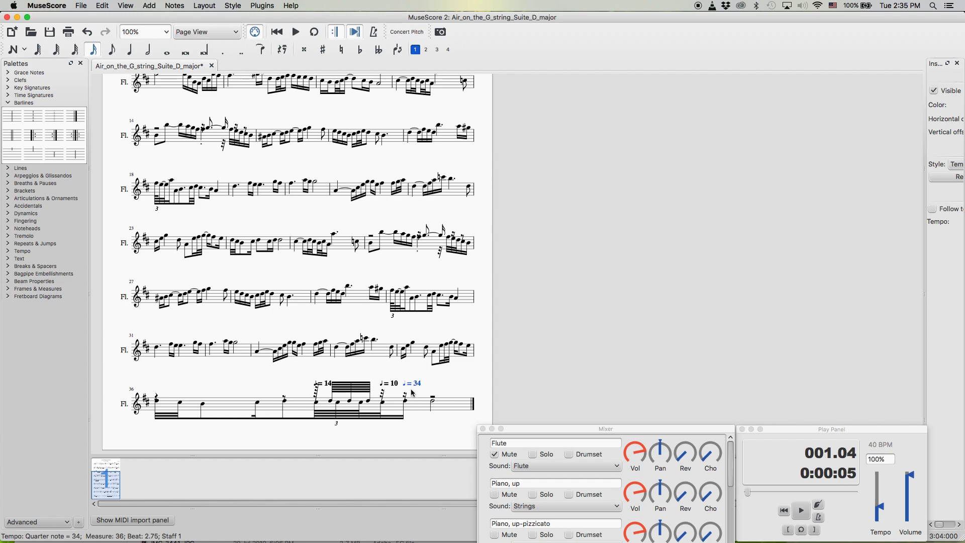
pyautogui.scroll(3, 412, 388)
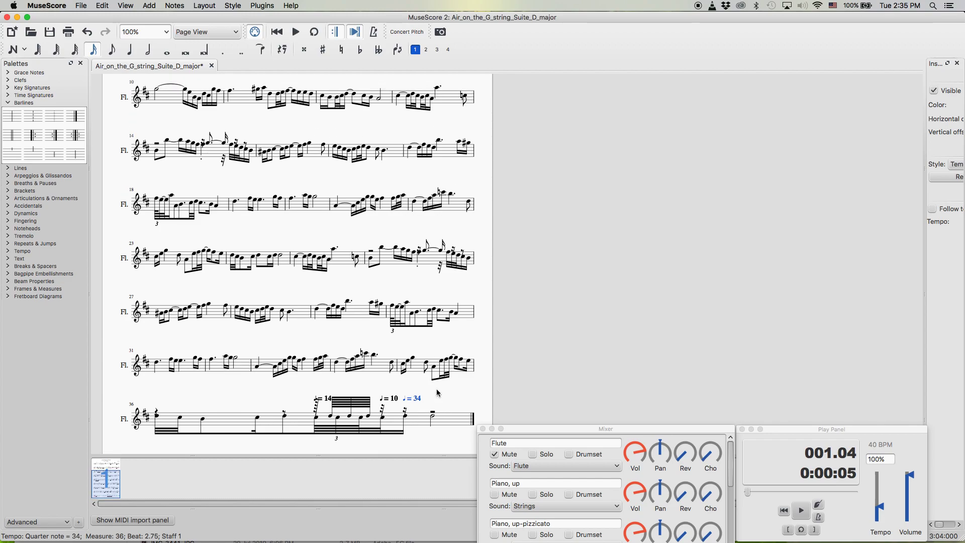
pyautogui.hscroll(2, 374, 417)
pyautogui.press('Delete')
pyautogui.click(370, 404)
pyautogui.press('Delete')
pyautogui.click(302, 404)
pyautogui.press('Escape')
# - Check the tempo mark in measure 1 and the ending in measure 36, and save the score
pyautogui.scroll(5, 244, 402)
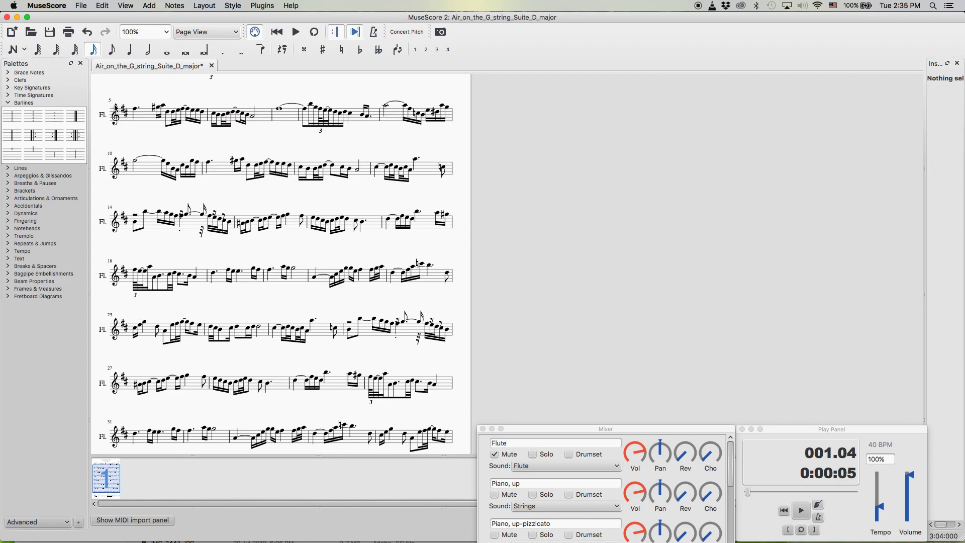
pyautogui.scroll(7, 154, 272)
pyautogui.click(151, 139)
pyautogui.scroll(-5, 254, 261)
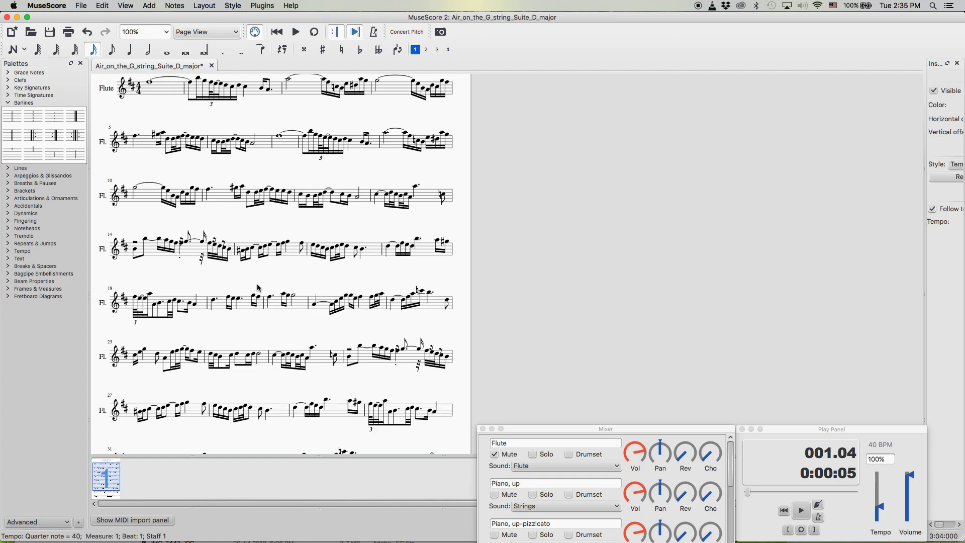
pyautogui.scroll(-10, 257, 288)
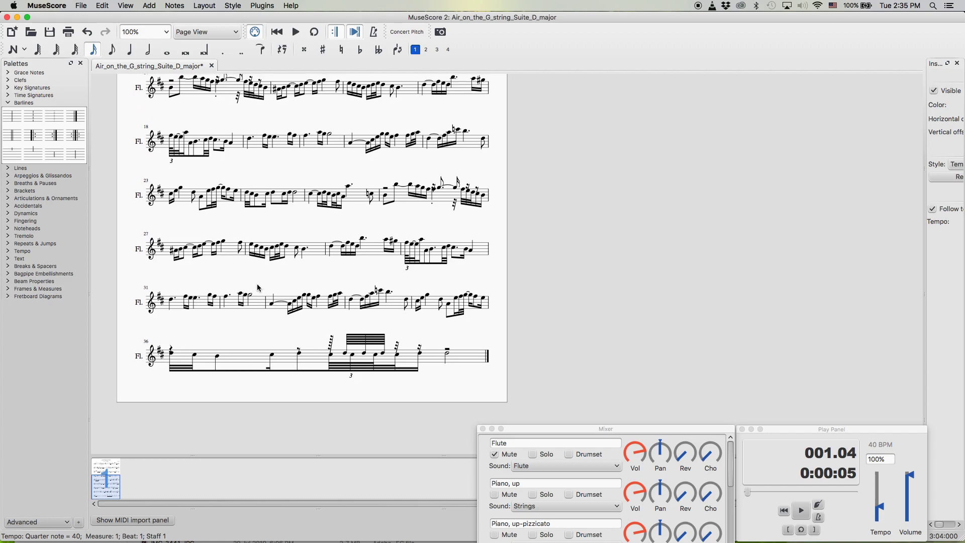
pyautogui.hscroll(2, 258, 287)
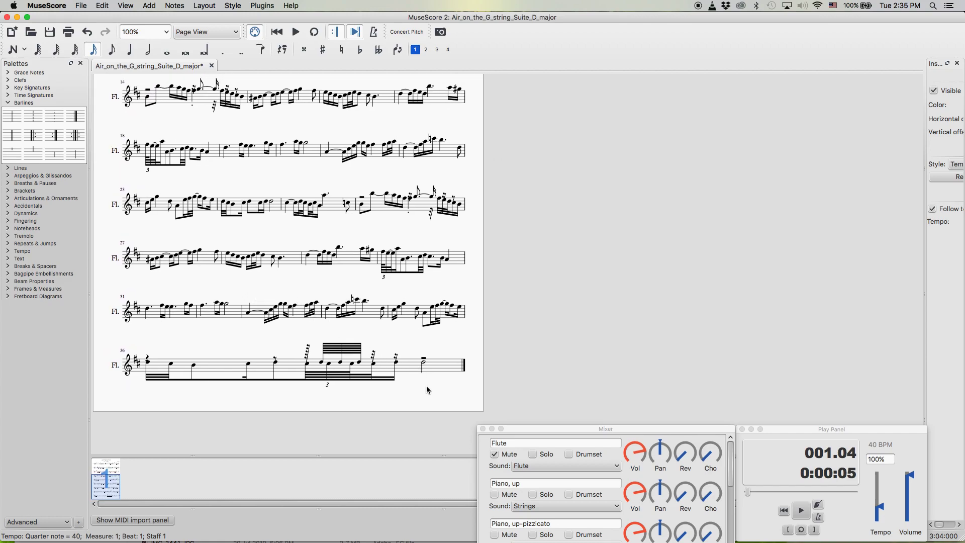
pyautogui.scroll(6, 427, 390)
pyautogui.scroll(5, 215, 114)
pyautogui.scroll(4, 196, 129)
pyautogui.scroll(2, 196, 128)
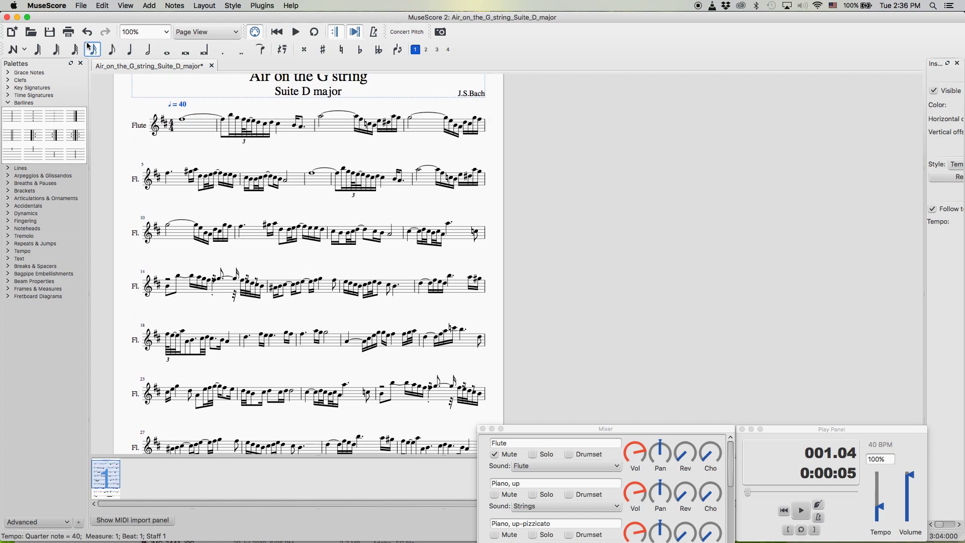
pyautogui.click(49, 31)
pyautogui.scroll(2, 296, 202)
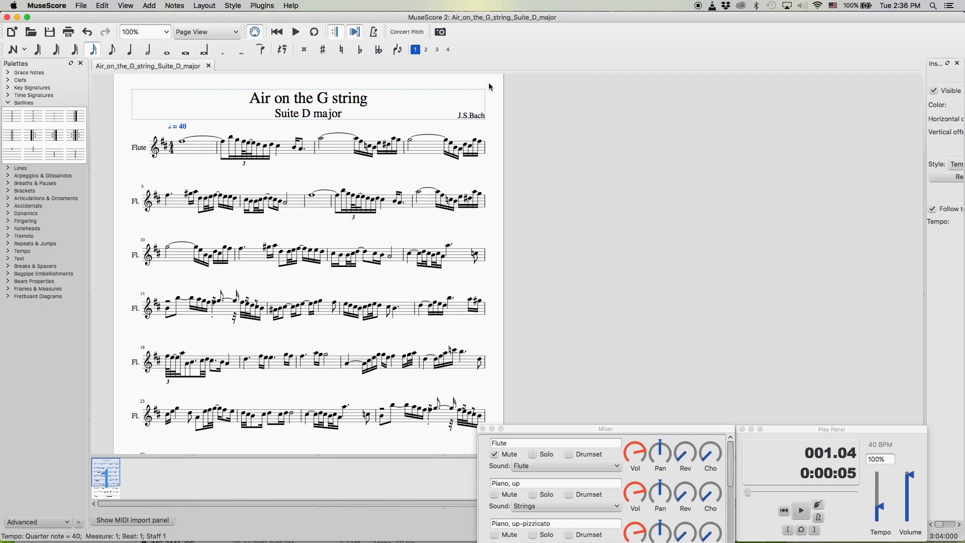
# - Look over the flute part from start to end, collapse the Barlines palette and clear the tempo mark selection
pyautogui.scroll(-4, 371, 196)
pyautogui.scroll(-5, 369, 217)
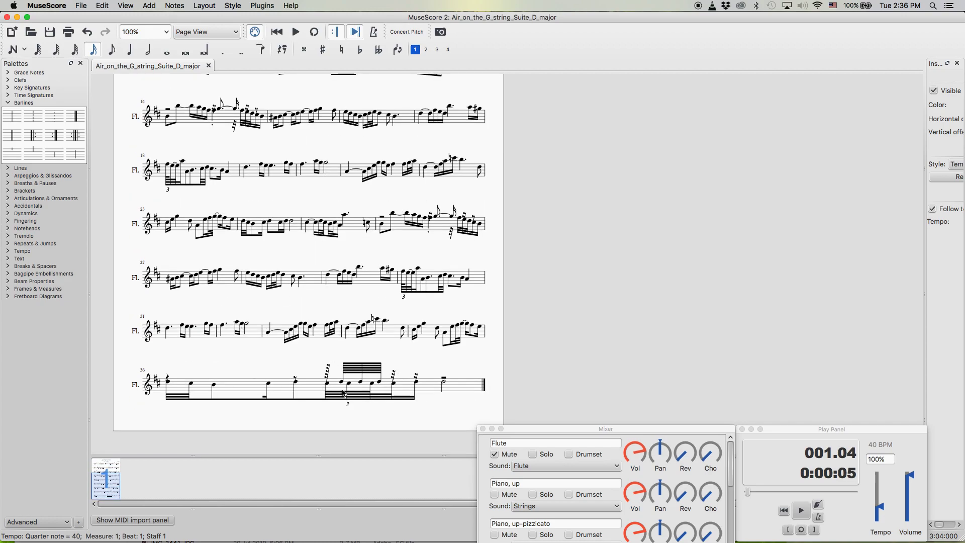
pyautogui.scroll(1, 340, 366)
pyautogui.scroll(2, 230, 378)
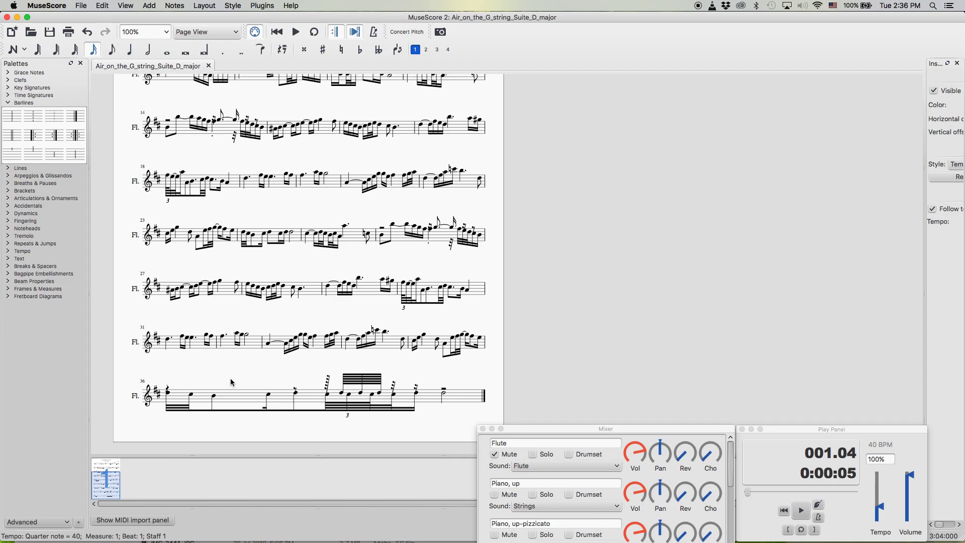
pyautogui.click(7, 104)
pyautogui.click(8, 104)
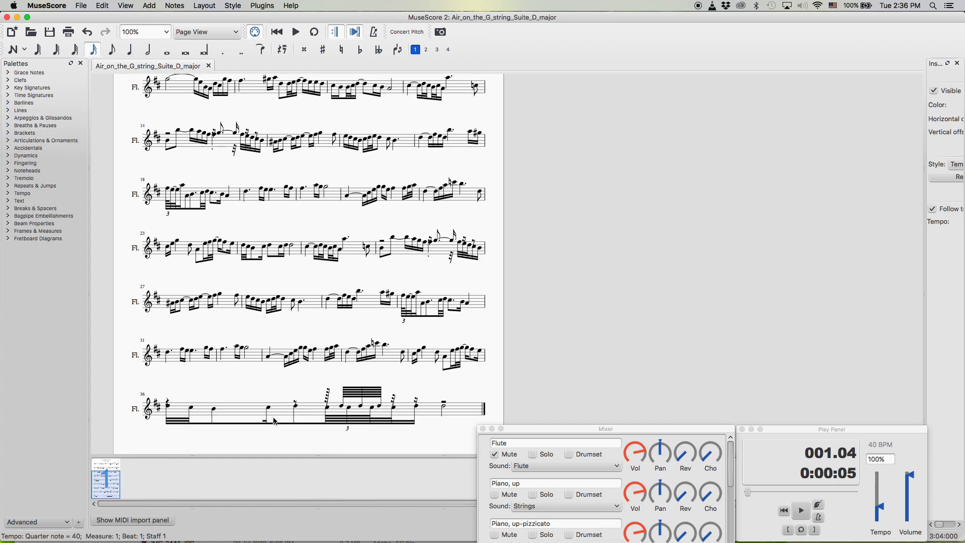
pyautogui.scroll(4, 293, 303)
pyautogui.scroll(4, 295, 317)
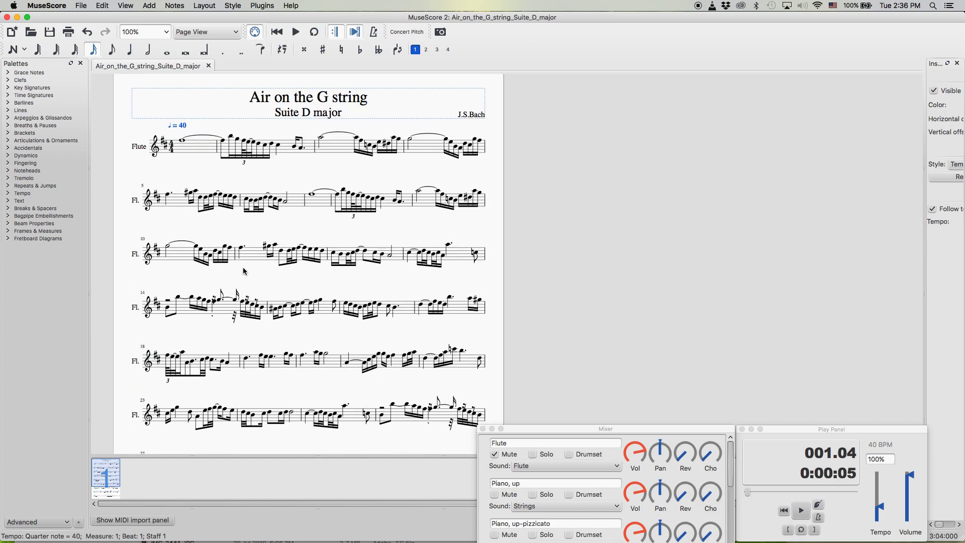
pyautogui.scroll(1, 207, 204)
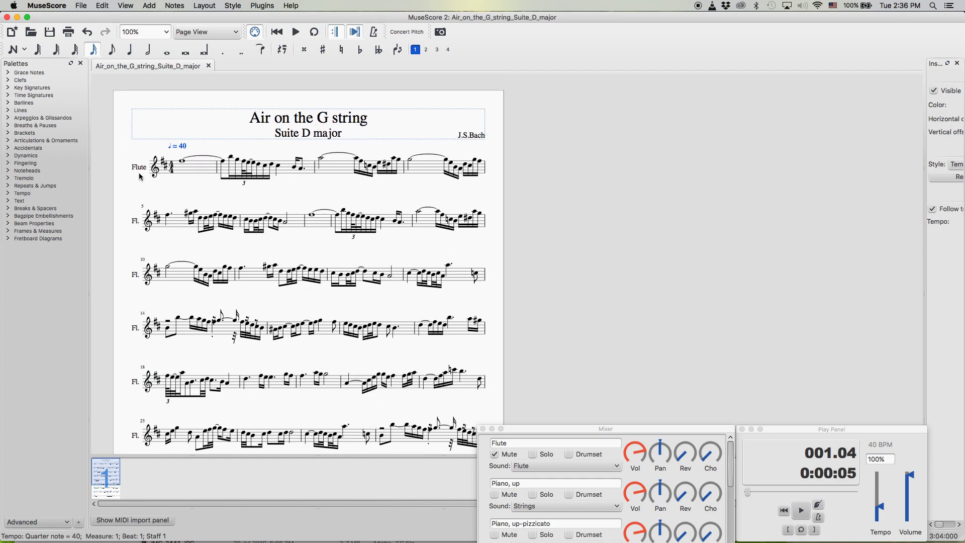
pyautogui.click(147, 192)
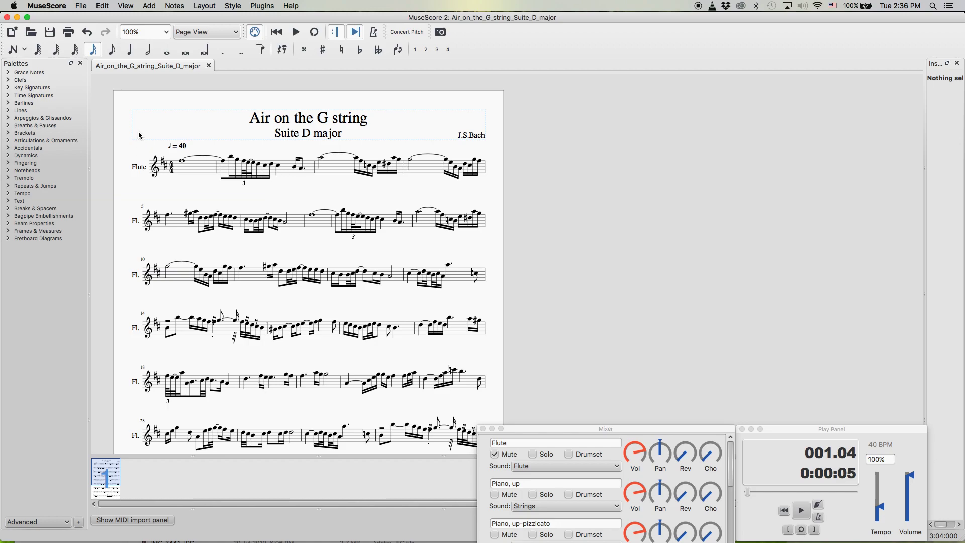
# - Select the flute's sixteenth notes on beat 4 of measure 3 for transposing, and clear the selection without transposing
pyautogui.click(172, 5)
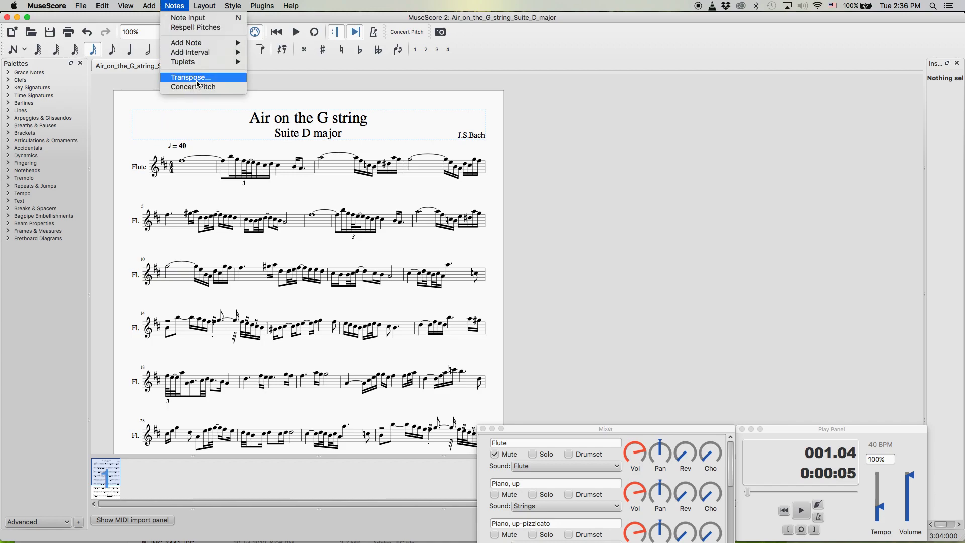
pyautogui.click(134, 158)
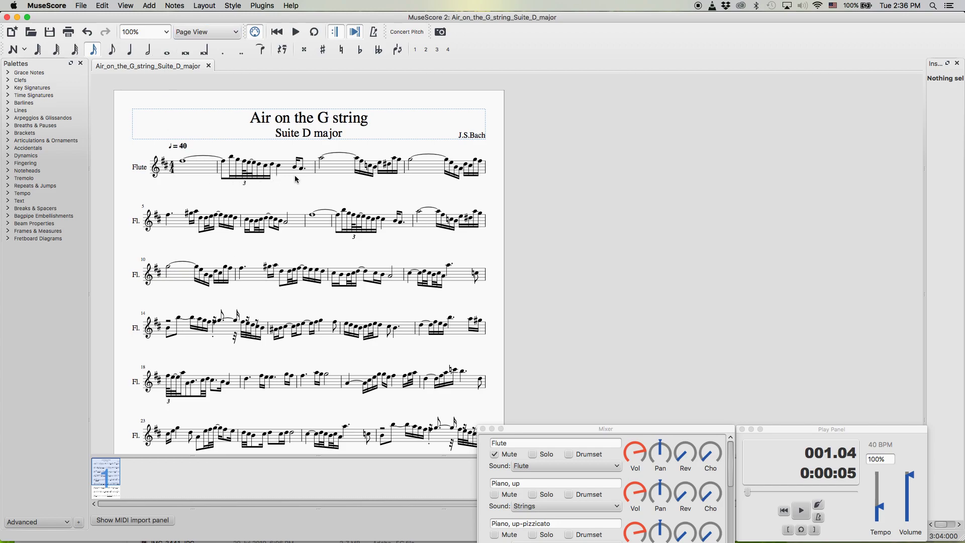
pyautogui.click(322, 161)
pyautogui.click(358, 159)
pyautogui.moveTo(409, 148); pyautogui.dragTo(401, 172)
pyautogui.click(390, 187)
pyautogui.click(380, 164)
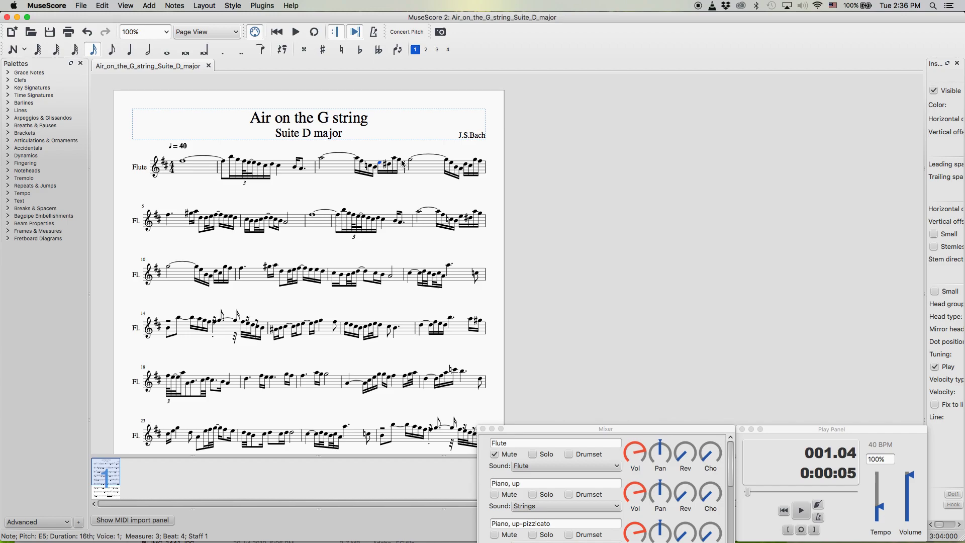
pyautogui.keyDown('shift'); pyautogui.click(401, 162); pyautogui.keyUp('shift')
pyautogui.click(175, 6)
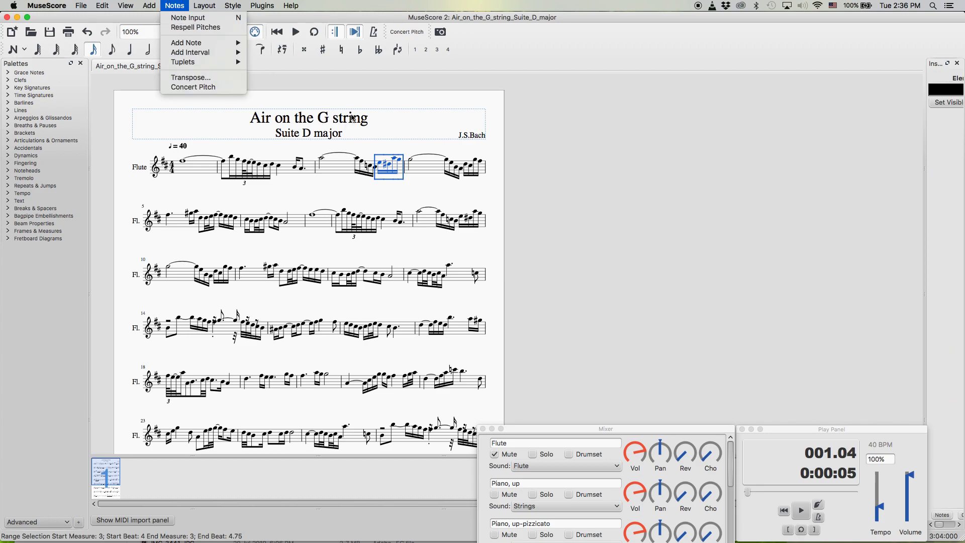
pyautogui.click(366, 93)
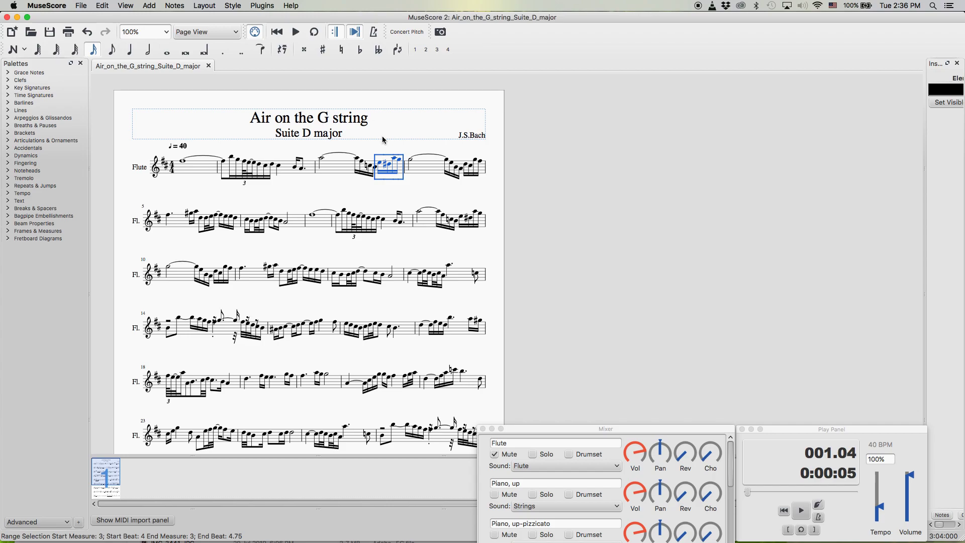
pyautogui.click(128, 146)
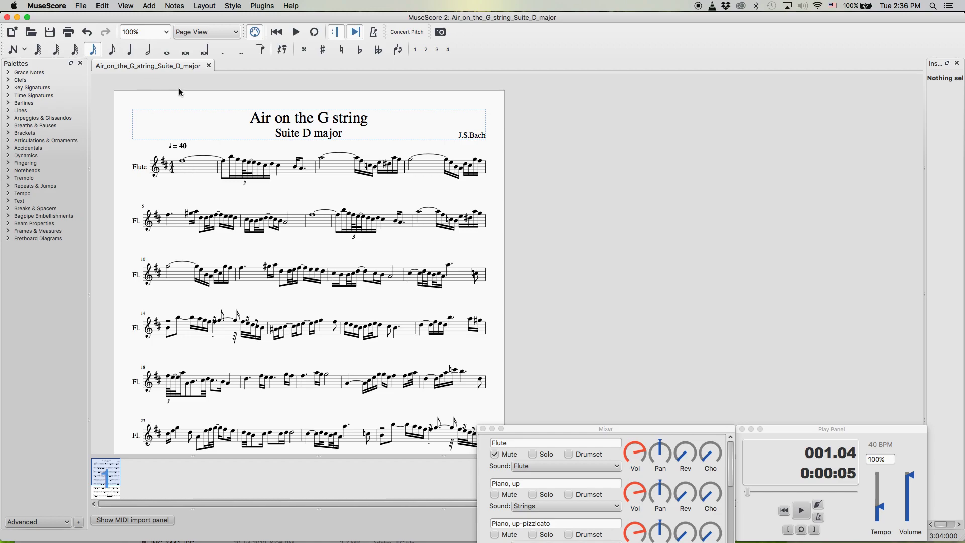
# - Transpose the whole score chromatically by interval, up a Minor Third, with the key signatures transposed too
pyautogui.click(175, 5)
pyautogui.click(177, 77)
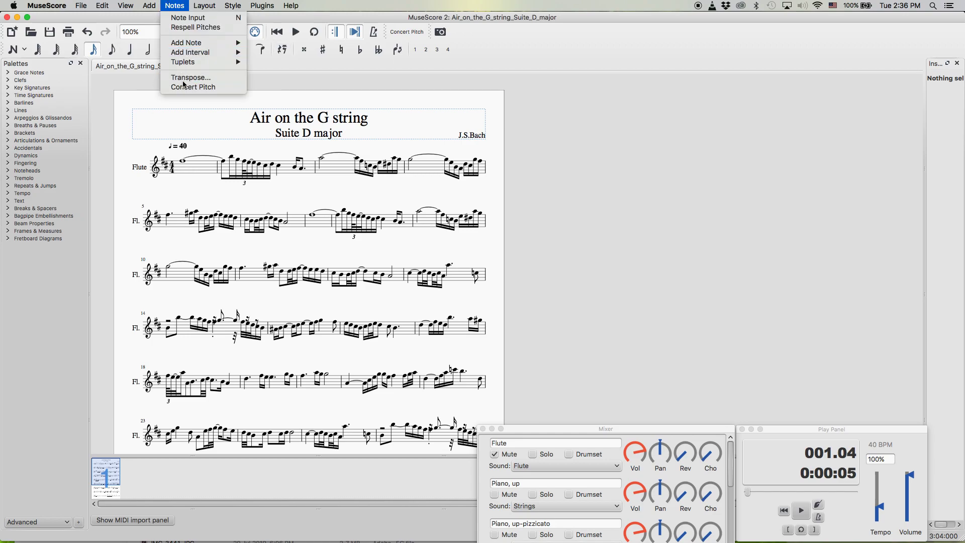
pyautogui.moveTo(396, 140); pyautogui.dragTo(353, 120)
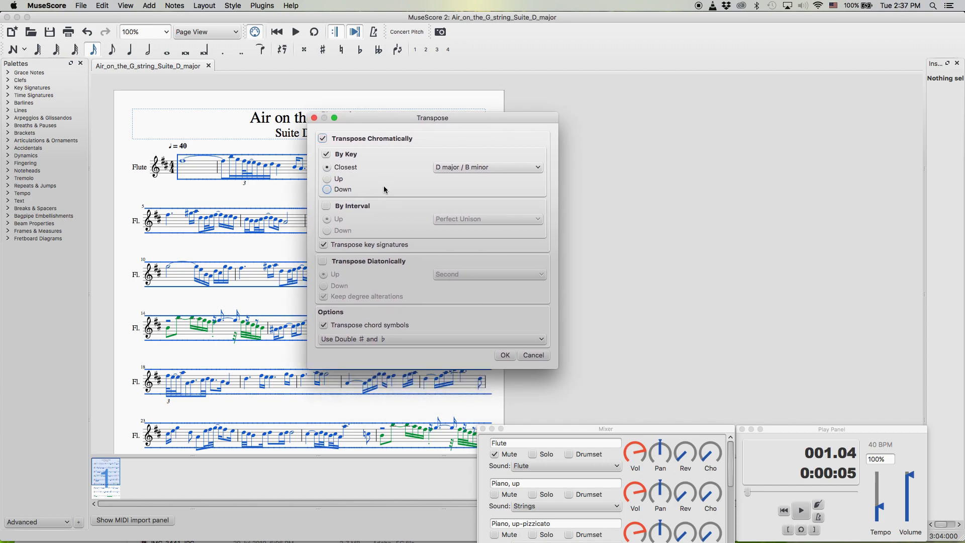
pyautogui.moveTo(367, 119)
pyautogui.mouseDown()
pyautogui.moveTo(557, 112)
pyautogui.moveTo(381, 109)
pyautogui.mouseUp()
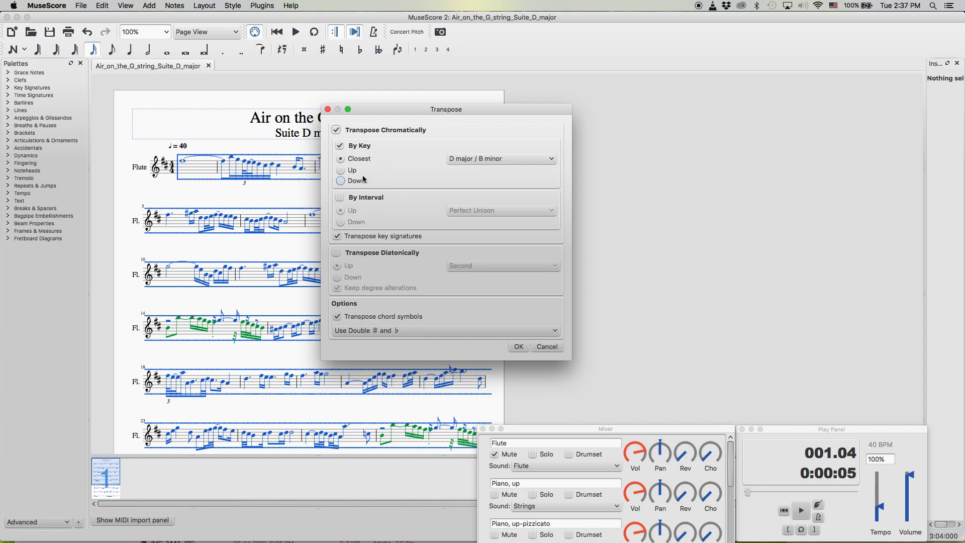
pyautogui.click(360, 197)
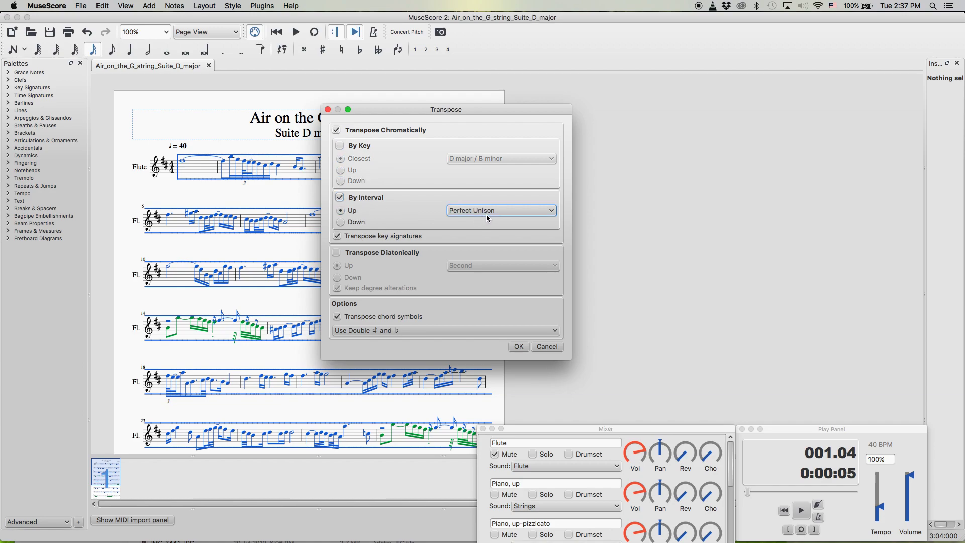
pyautogui.click(501, 210)
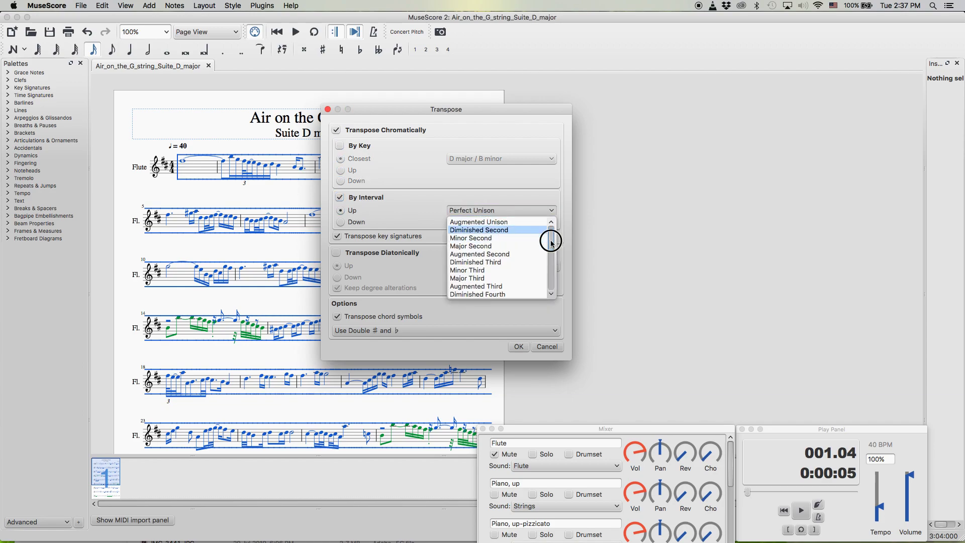
pyautogui.click(470, 278)
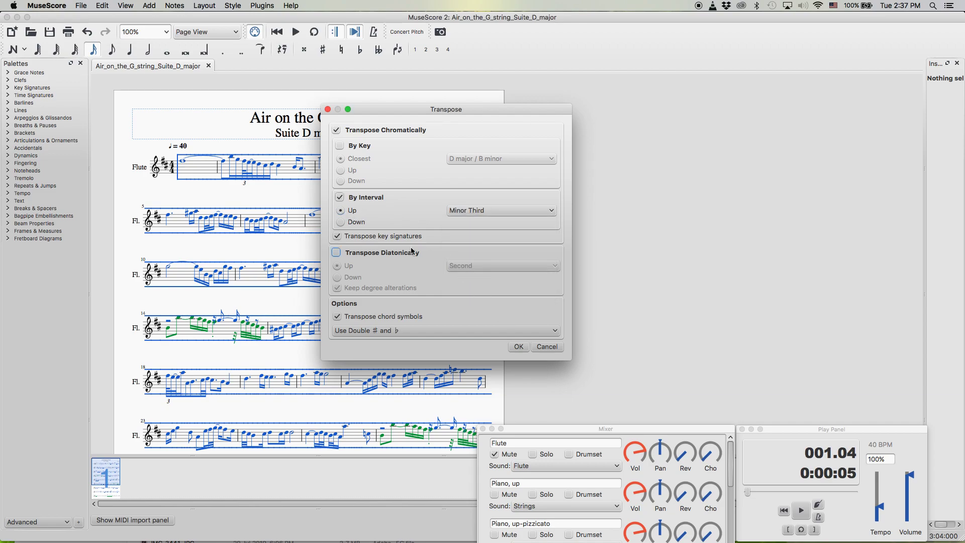
pyautogui.click(518, 346)
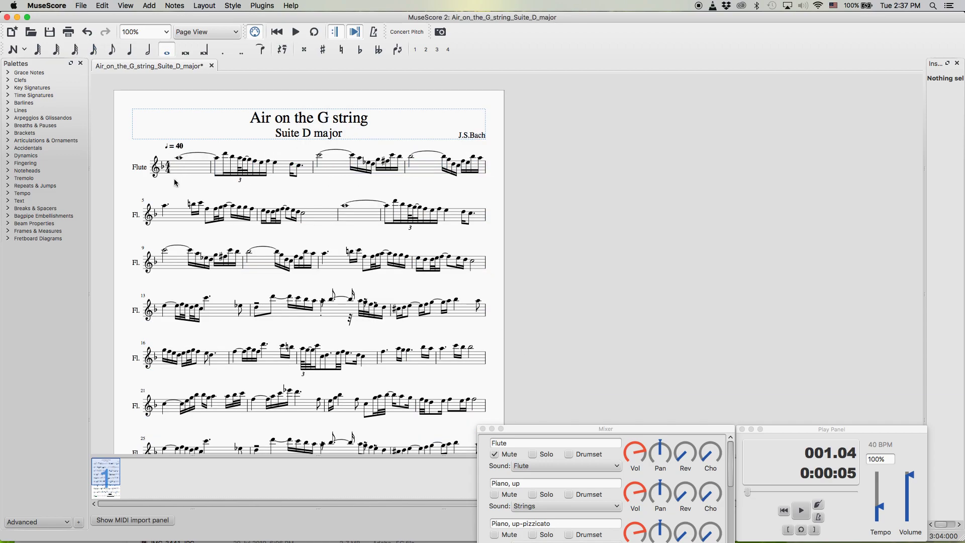
# - Check the transposed flute part from its first note through measure 36, return to the title, and clear the note selection
pyautogui.click(179, 159)
pyautogui.scroll(-5, 319, 231)
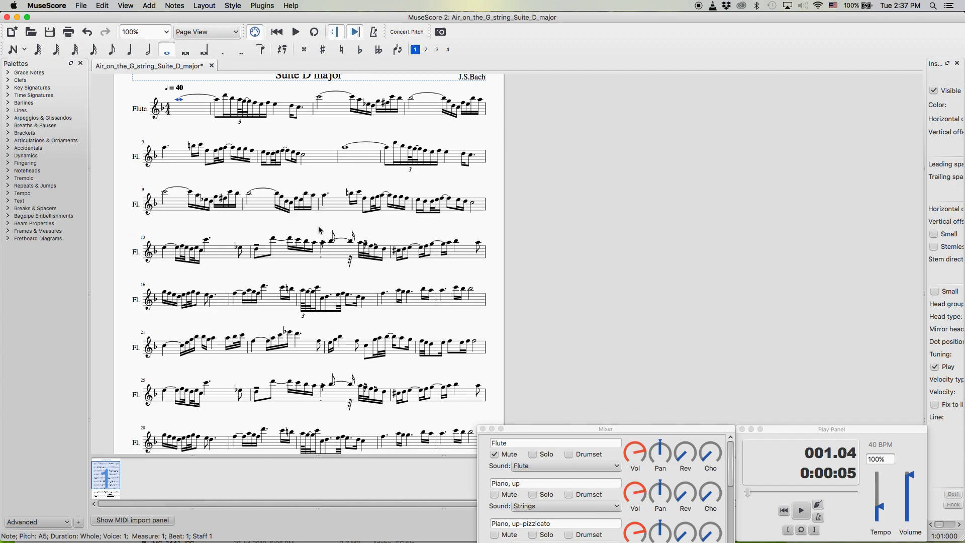
pyautogui.scroll(5, 319, 231)
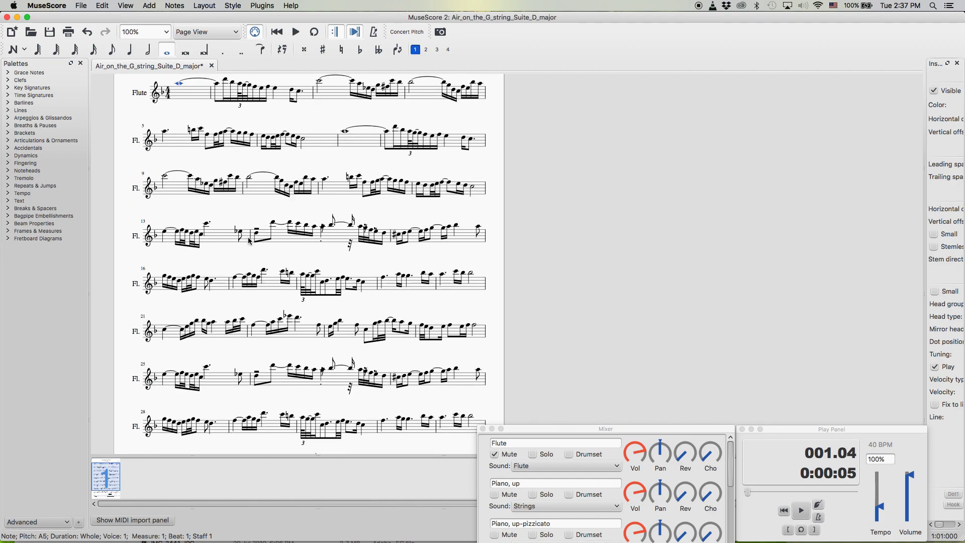
pyautogui.scroll(2, 256, 231)
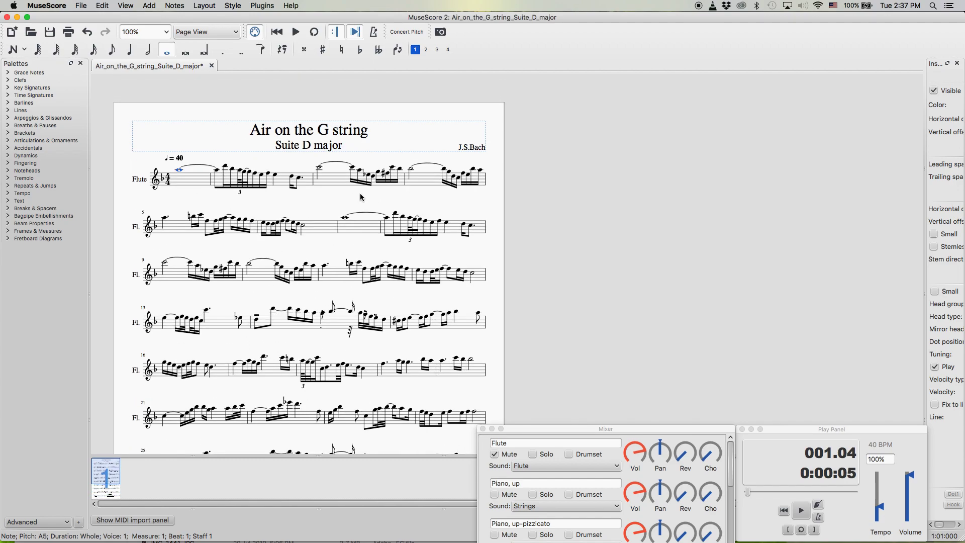
pyautogui.scroll(-4, 240, 215)
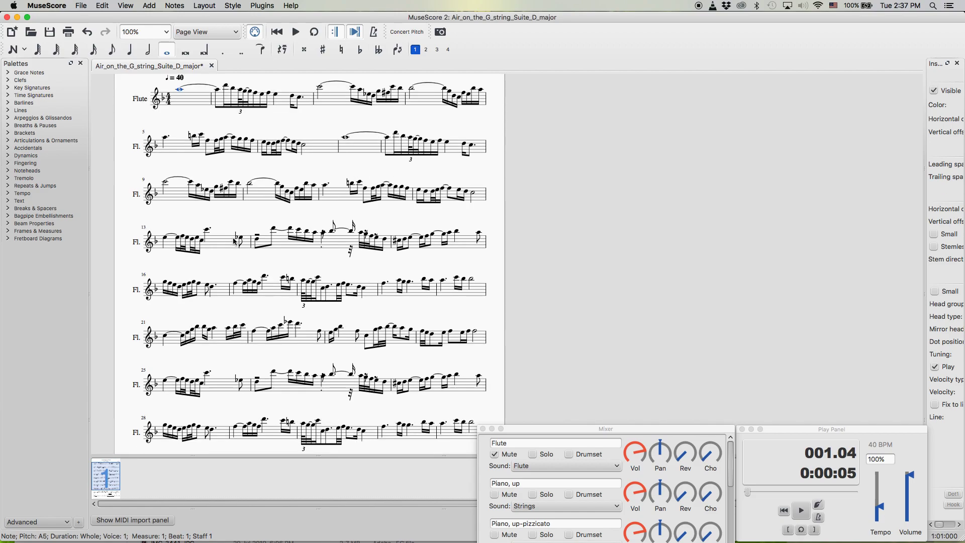
pyautogui.scroll(-4, 237, 242)
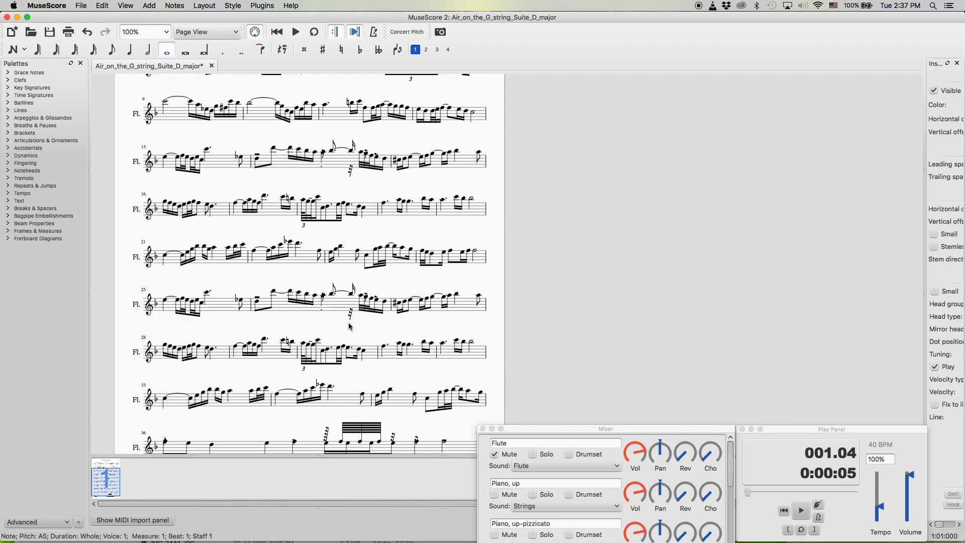
pyautogui.scroll(-3, 350, 324)
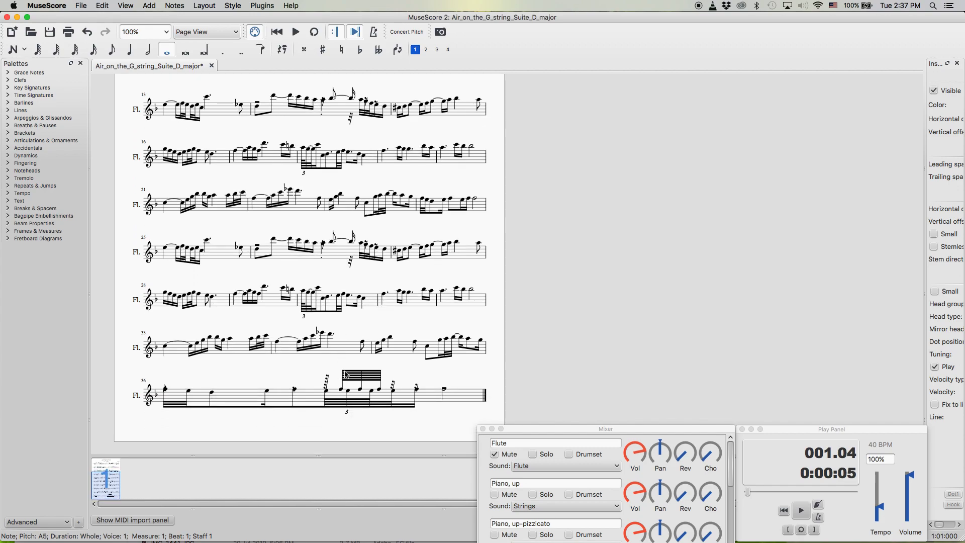
pyautogui.scroll(8, 225, 409)
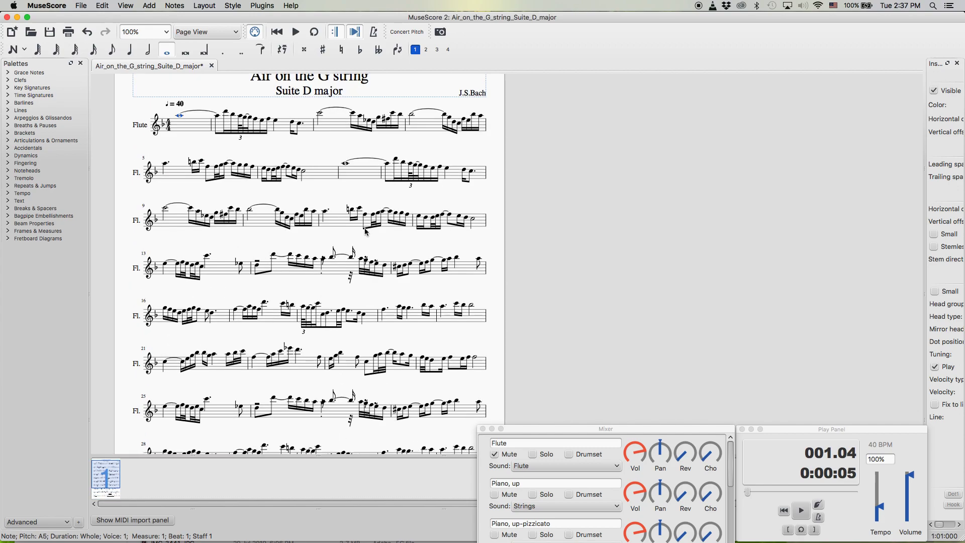
pyautogui.scroll(1, 366, 232)
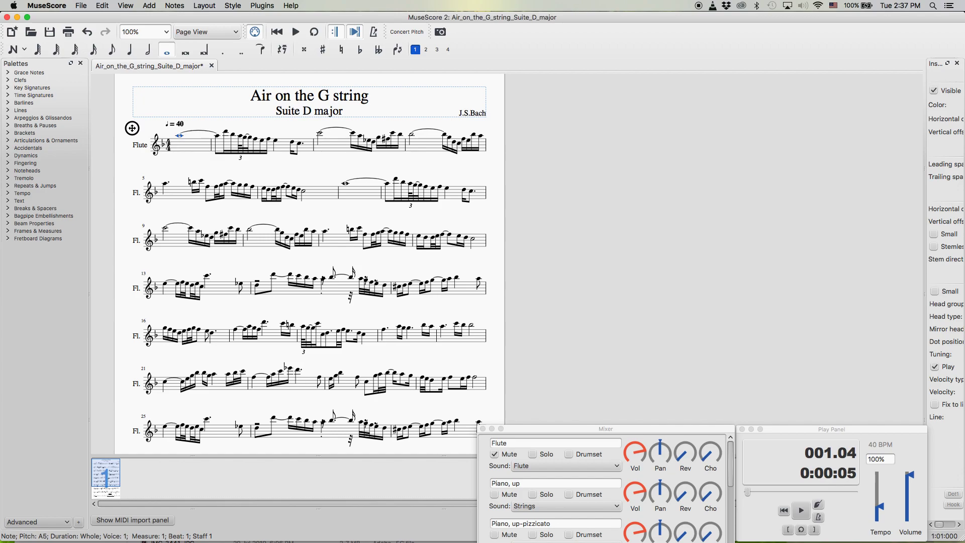
pyautogui.moveTo(131, 127); pyautogui.dragTo(159, 147)
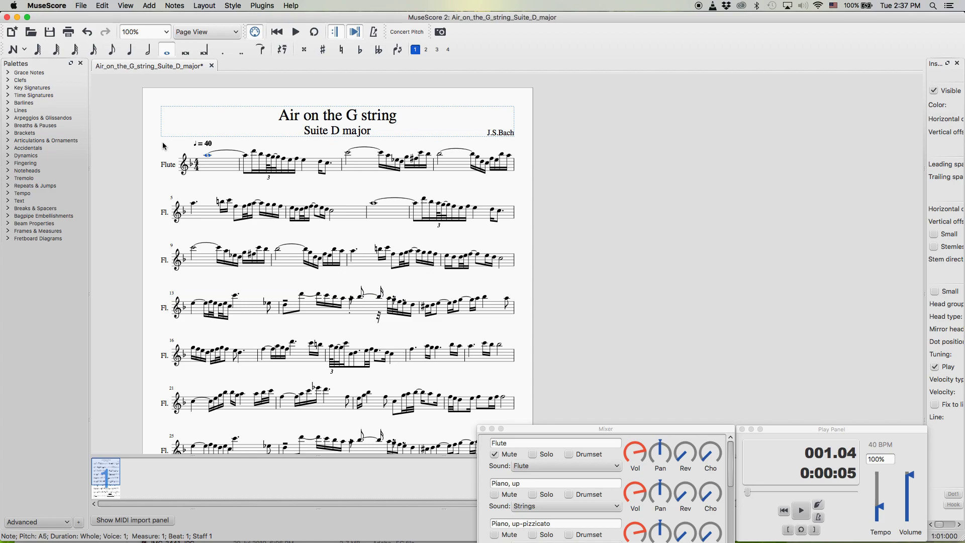
pyautogui.click(162, 147)
pyautogui.moveTo(163, 147)
pyautogui.mouseDown()
pyautogui.moveTo(149, 146)
pyautogui.moveTo(162, 156)
pyautogui.mouseUp()
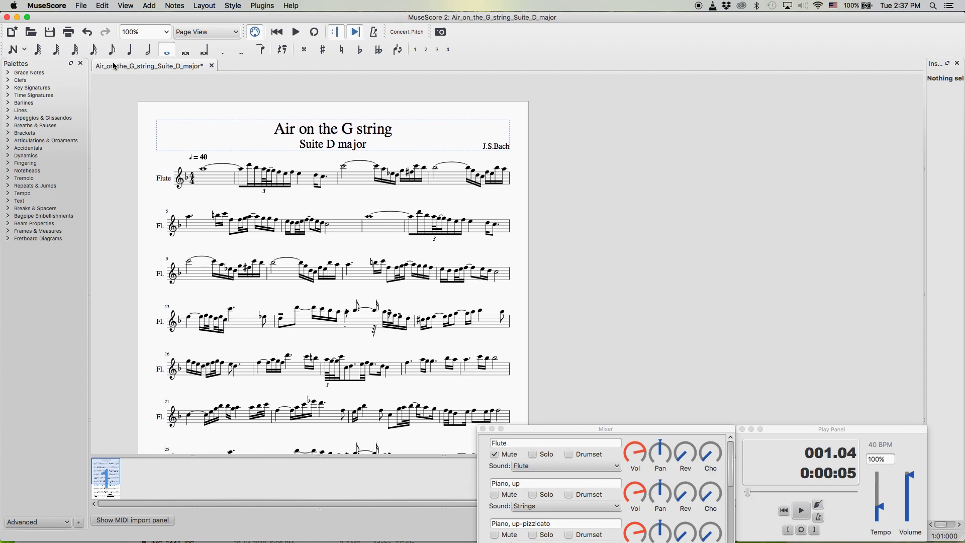